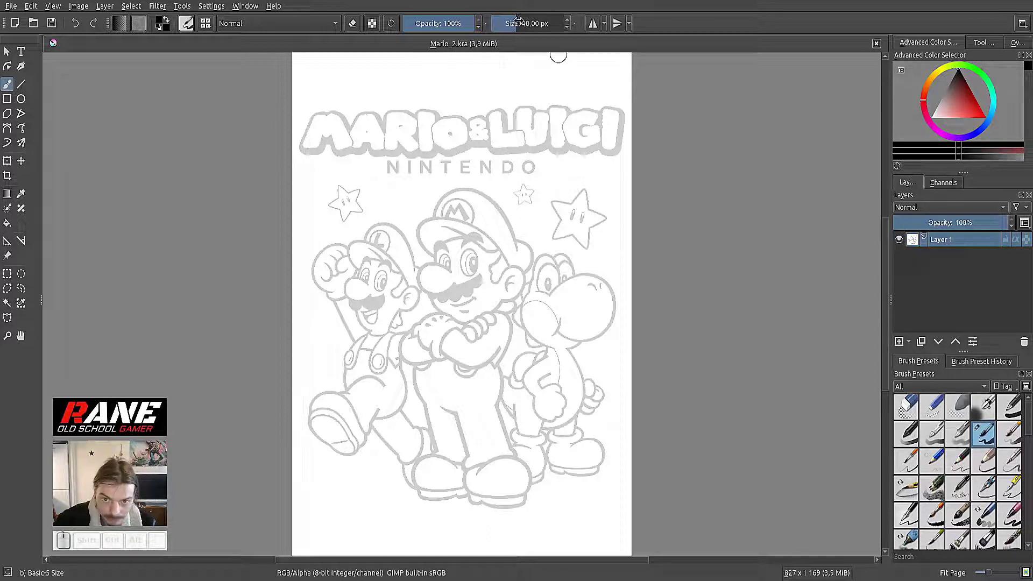
left_click_drag(512, 23, 500, 23)
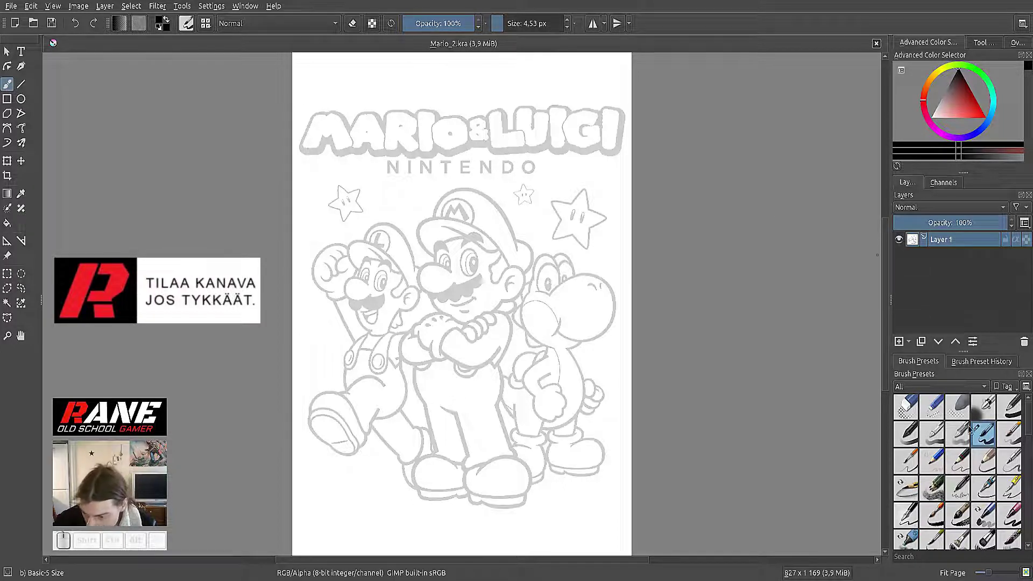
left_click(909, 436)
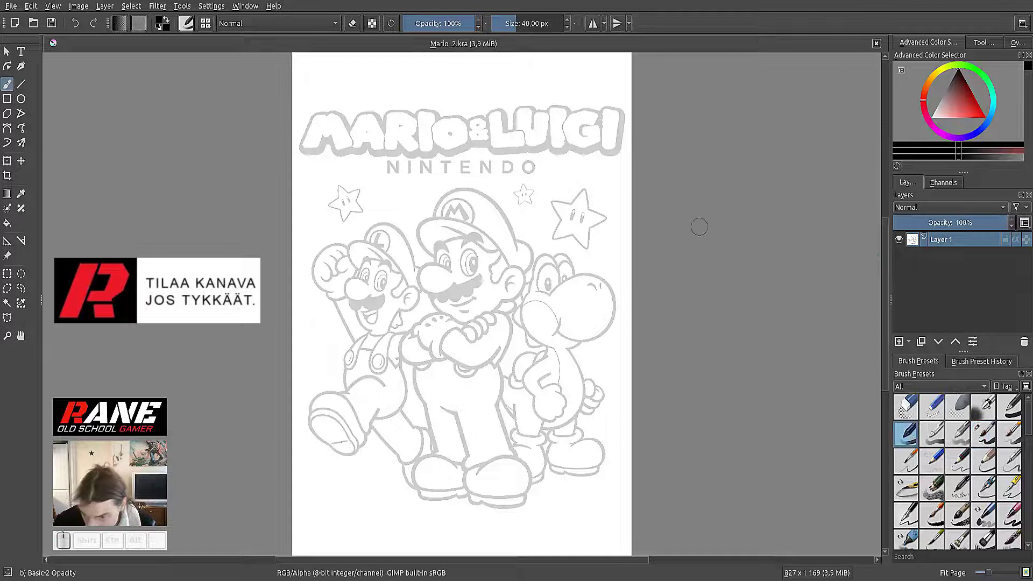
left_click_drag(511, 22, 500, 23)
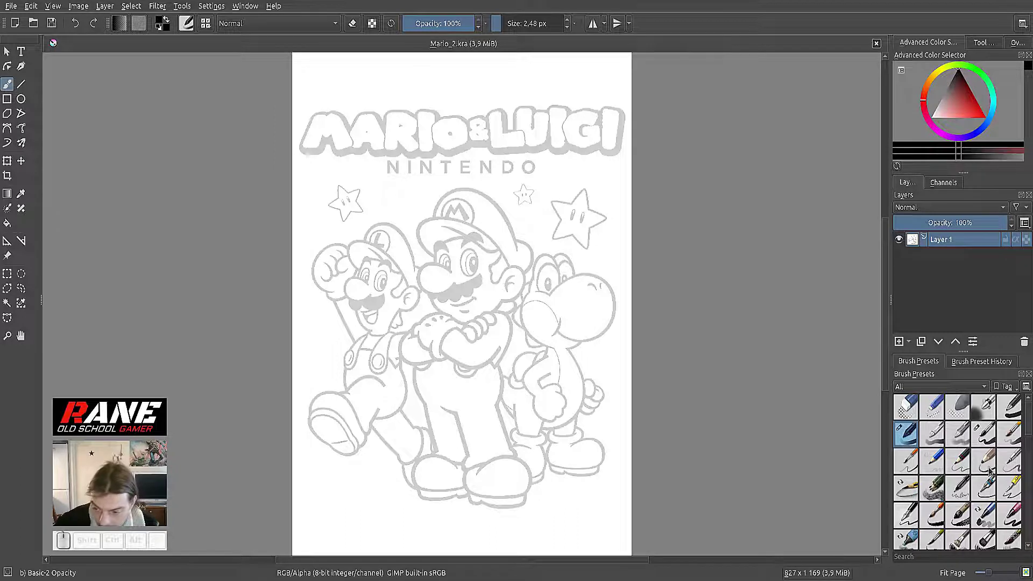
Ink the thick lower shadow of the title's M in black with the Ink-1 Precision brush at 7.48 px.
left_click(959, 488)
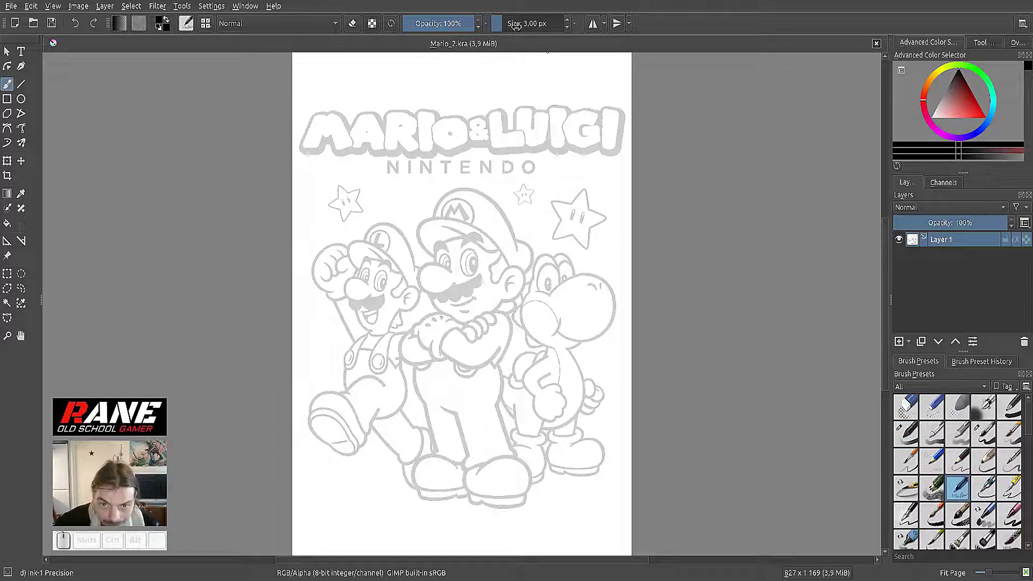
left_click_drag(507, 23, 506, 23)
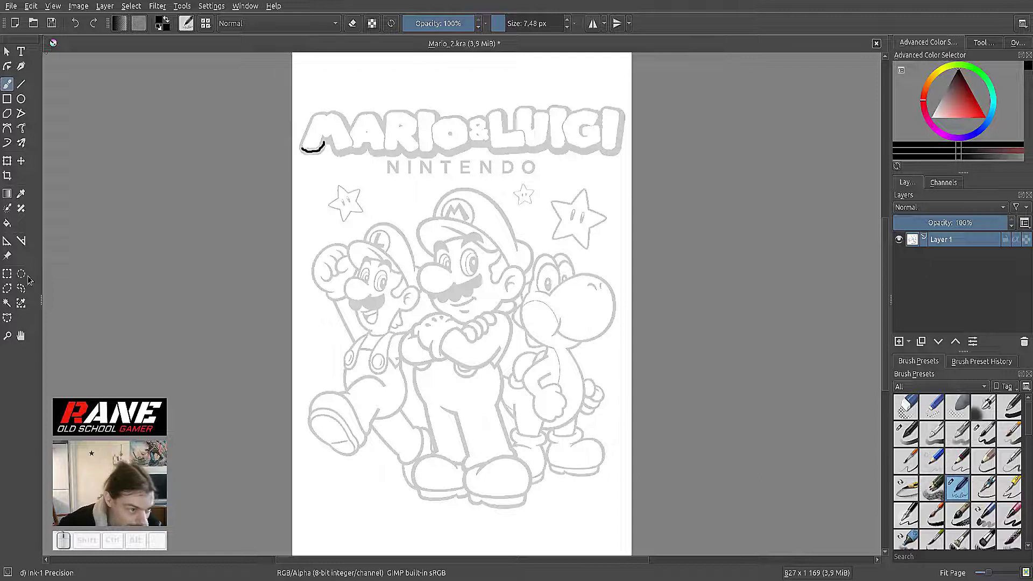
left_click(7, 336)
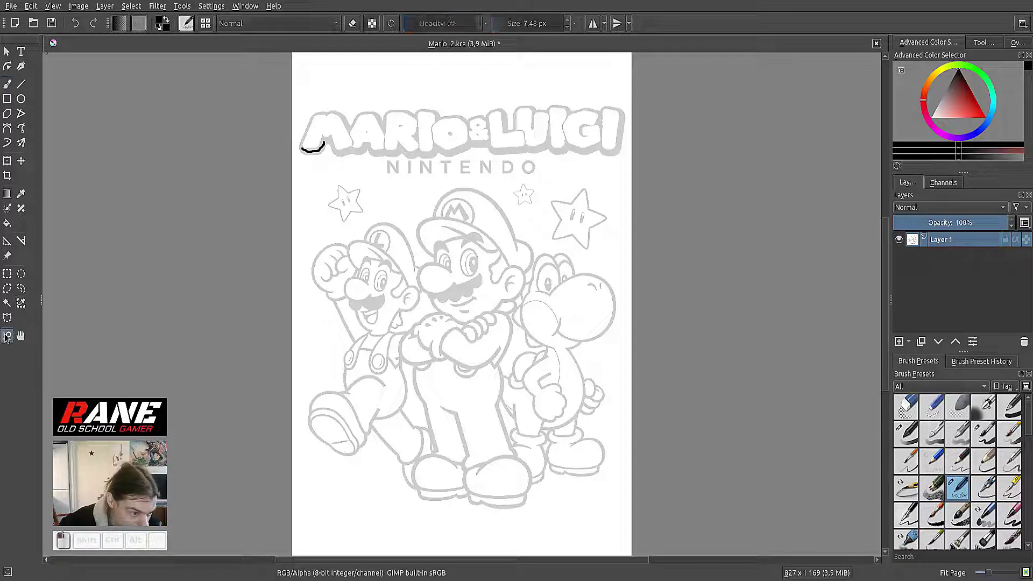
left_click(326, 140)
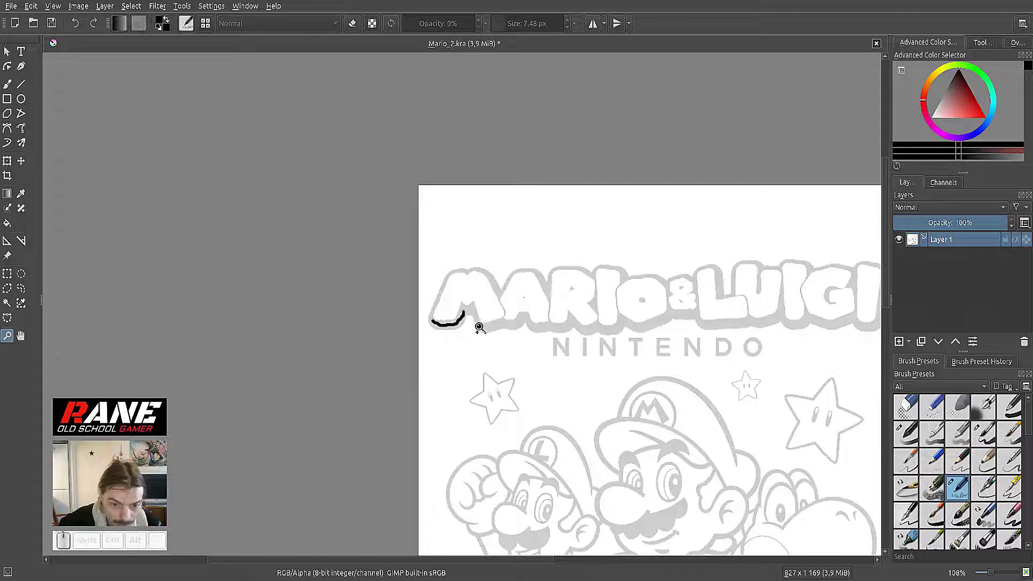
left_click(517, 312)
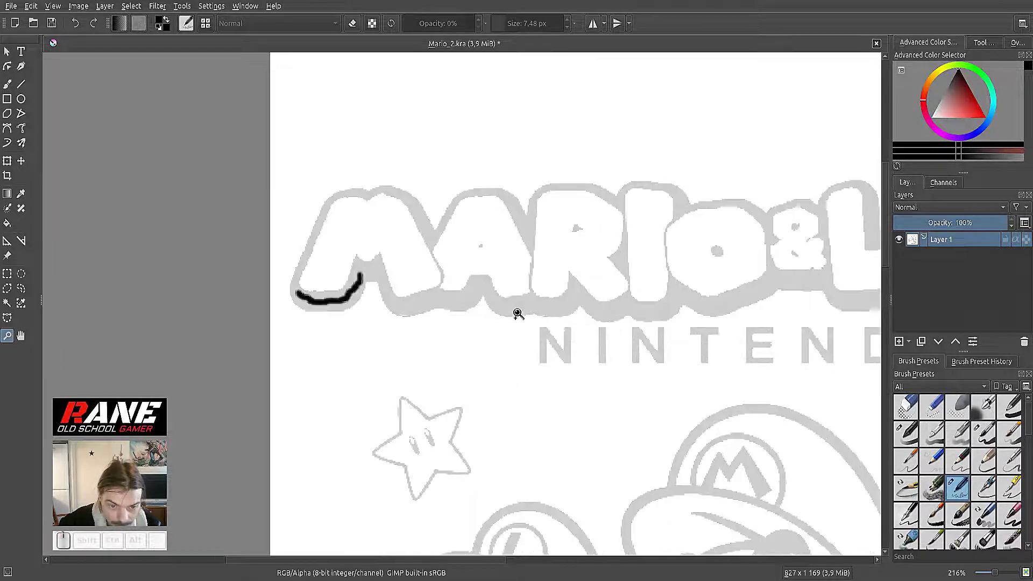
left_click(465, 295)
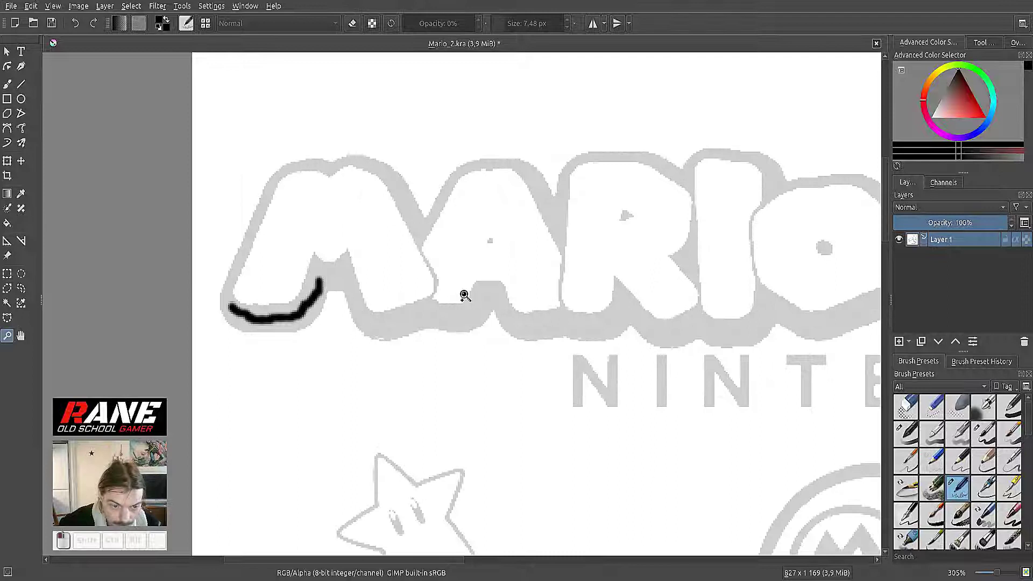
left_click(464, 295)
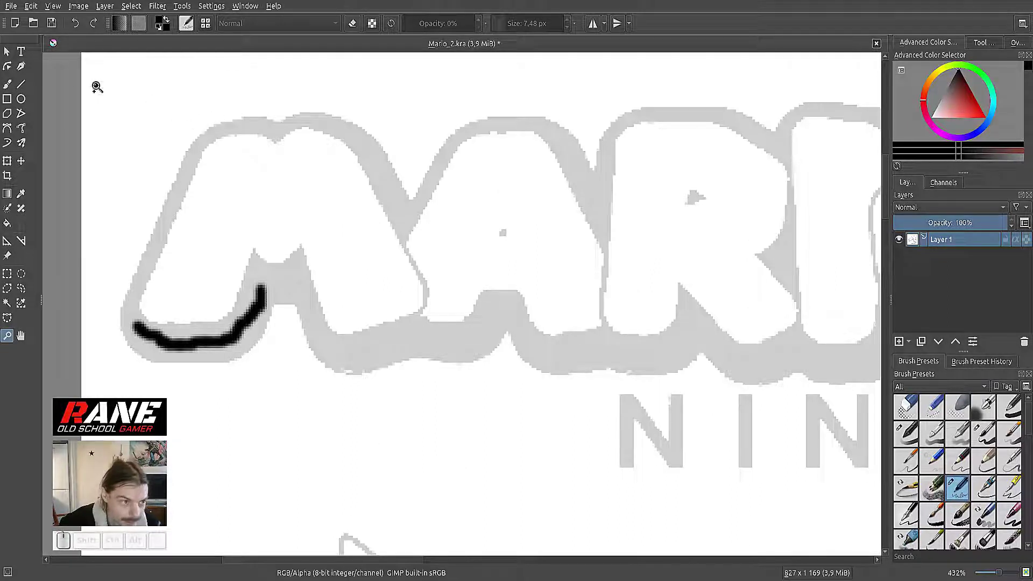
left_click(8, 84)
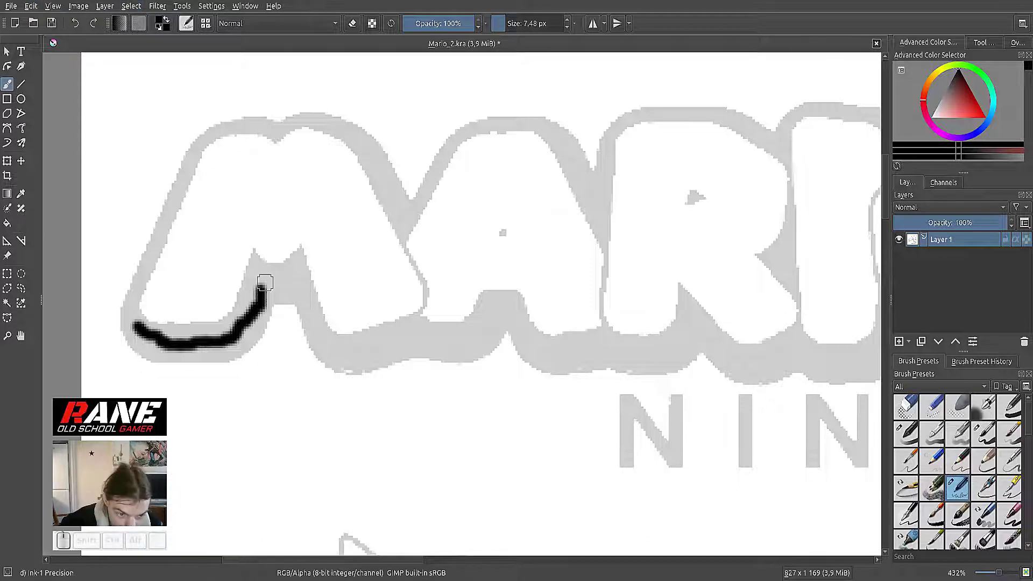
mouse_move(261, 284)
left_mouse_down()
mouse_move(287, 284)
mouse_move(299, 269)
mouse_move(269, 277)
mouse_move(252, 324)
mouse_move(223, 344)
mouse_move(171, 347)
mouse_move(136, 331)
mouse_move(167, 351)
mouse_move(215, 349)
mouse_move(231, 344)
mouse_move(262, 286)
mouse_move(288, 279)
mouse_move(267, 292)
mouse_move(247, 330)
mouse_move(257, 272)
mouse_move(242, 326)
mouse_move(228, 330)
mouse_move(143, 333)
mouse_move(128, 313)
mouse_move(139, 343)
mouse_move(156, 346)
left_mouse_up()
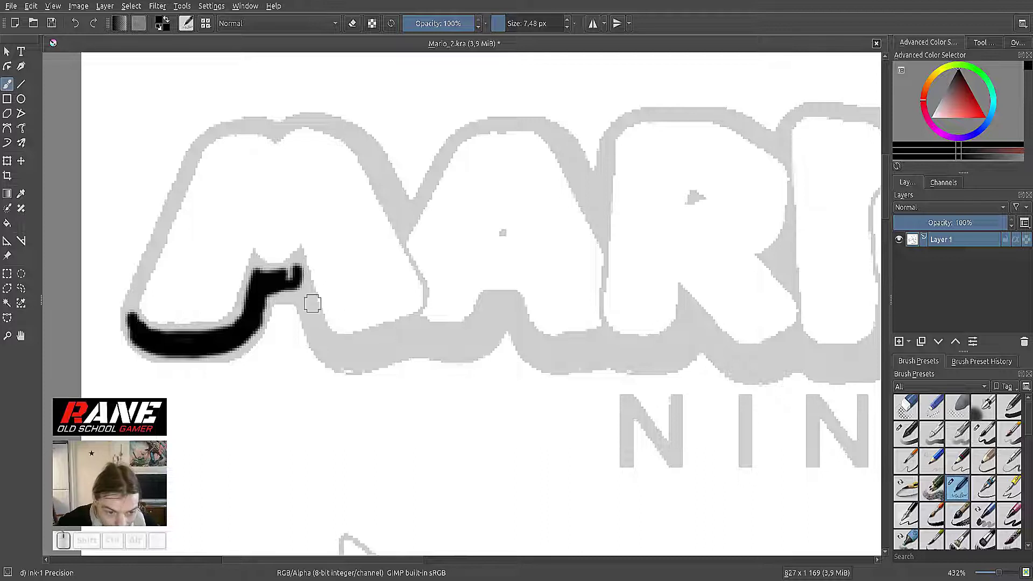
mouse_move(413, 328)
left_mouse_down()
mouse_move(330, 350)
mouse_move(297, 275)
mouse_move(274, 279)
mouse_move(268, 299)
mouse_move(301, 295)
left_mouse_up()
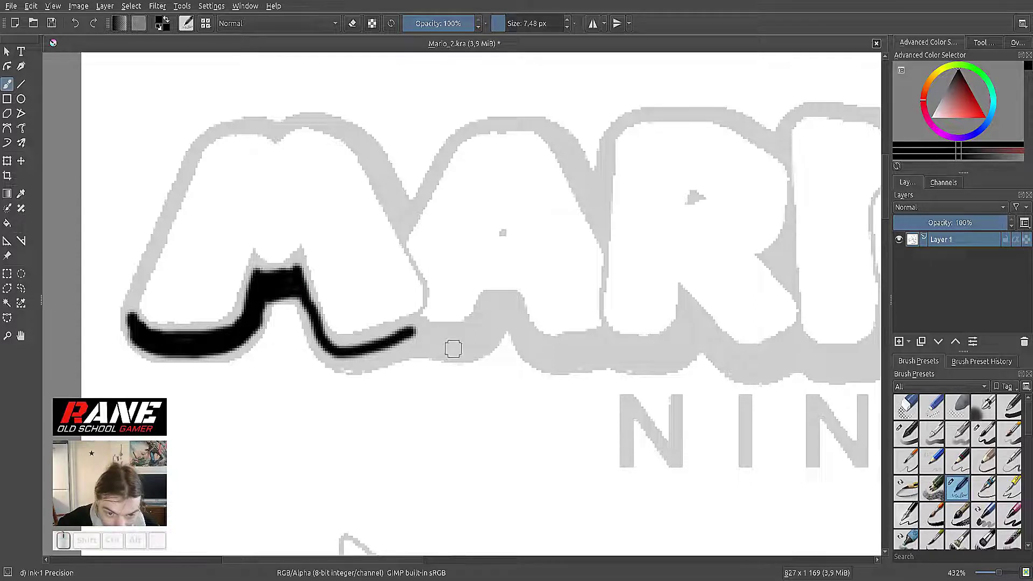
Continue the black shadow beneath the A's left leg and ink the M's upper right edge.
mouse_move(471, 349)
left_mouse_down()
mouse_move(411, 339)
mouse_move(353, 360)
mouse_move(333, 354)
mouse_move(404, 333)
mouse_move(473, 336)
mouse_move(494, 303)
mouse_move(512, 307)
mouse_move(491, 318)
mouse_move(479, 345)
mouse_move(445, 343)
mouse_move(479, 339)
mouse_move(508, 308)
mouse_move(496, 305)
mouse_move(461, 337)
mouse_move(413, 334)
left_mouse_up()
left_click_drag(508, 314, 473, 339)
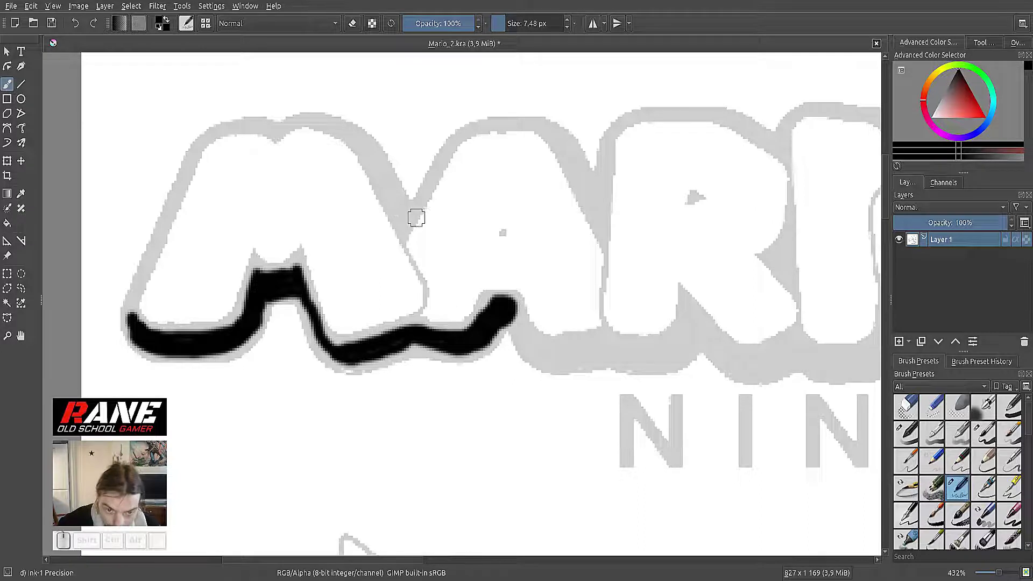
mouse_move(397, 209)
left_mouse_down()
mouse_move(362, 145)
mouse_move(311, 121)
left_mouse_up()
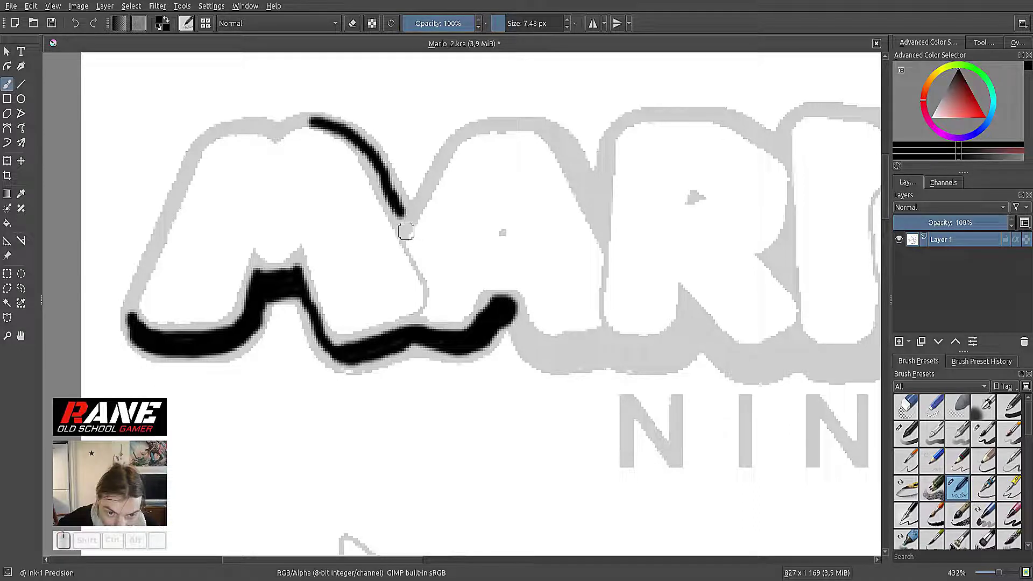
left_click_drag(402, 221, 356, 138)
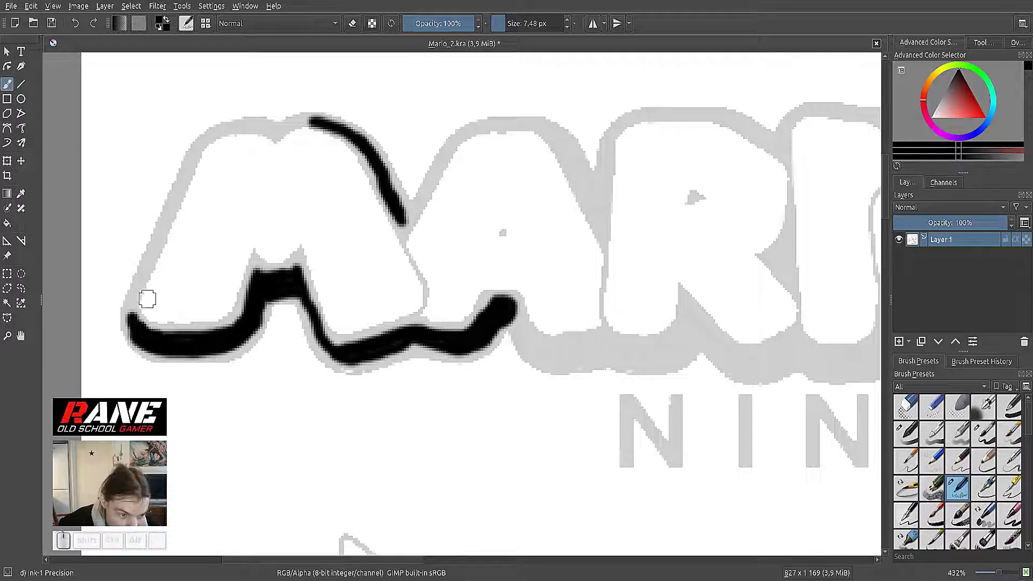
With a 2.92 px brush, trace the M's left side and top, and touch up the shadow around its right leg.
left_click(501, 24)
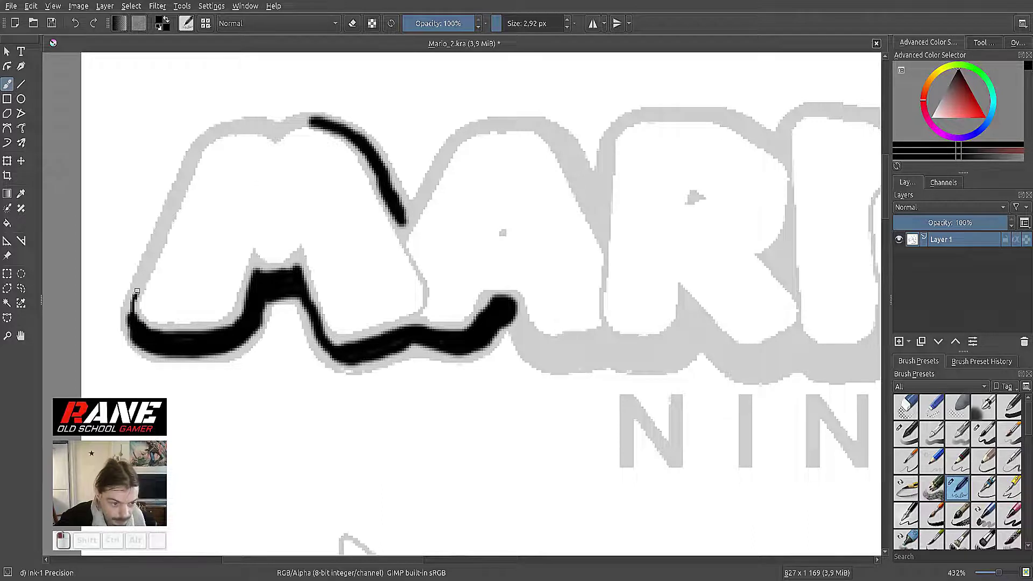
left_click_drag(139, 281, 143, 271)
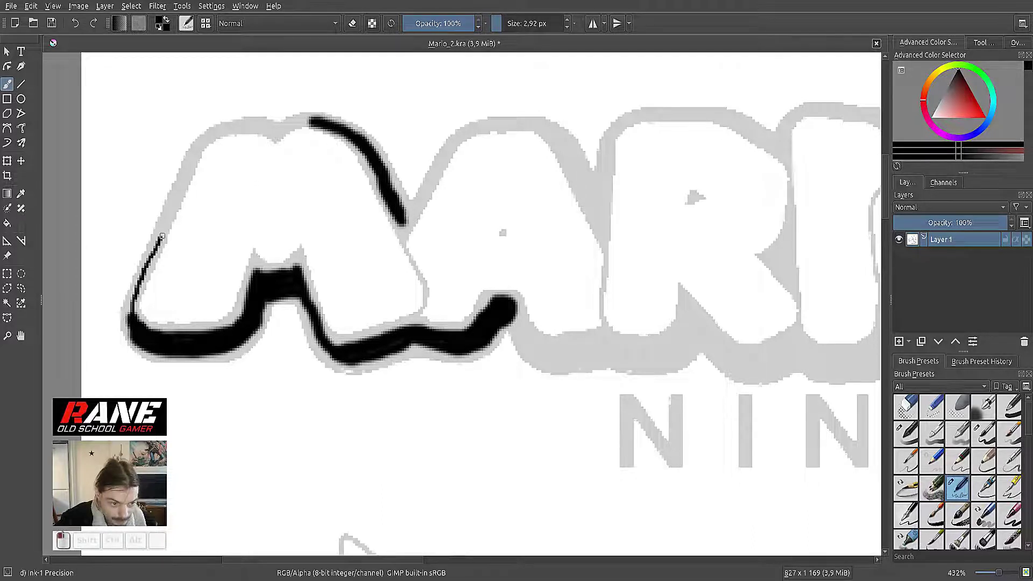
left_click_drag(166, 225, 170, 211)
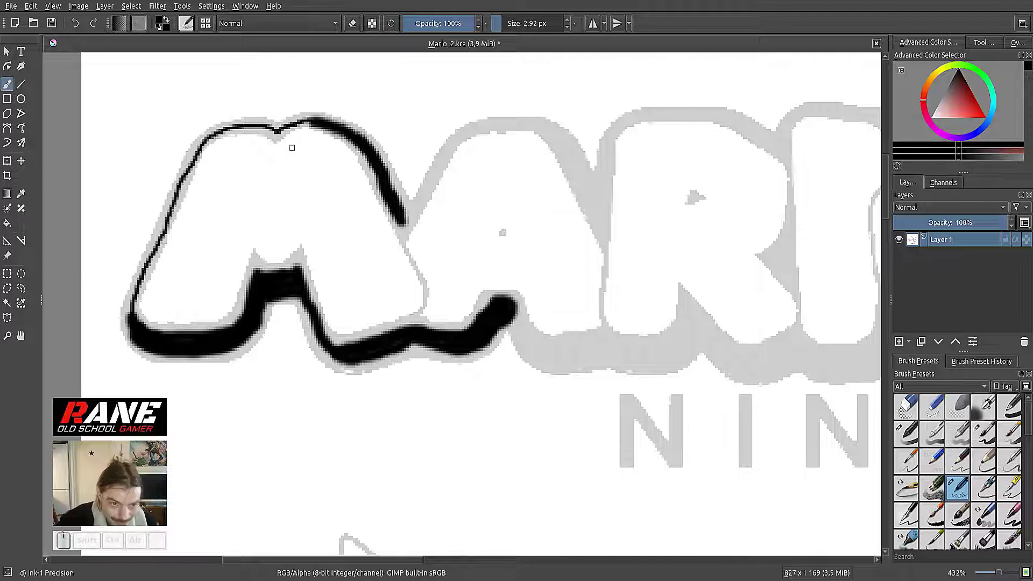
left_click_drag(316, 119, 284, 127)
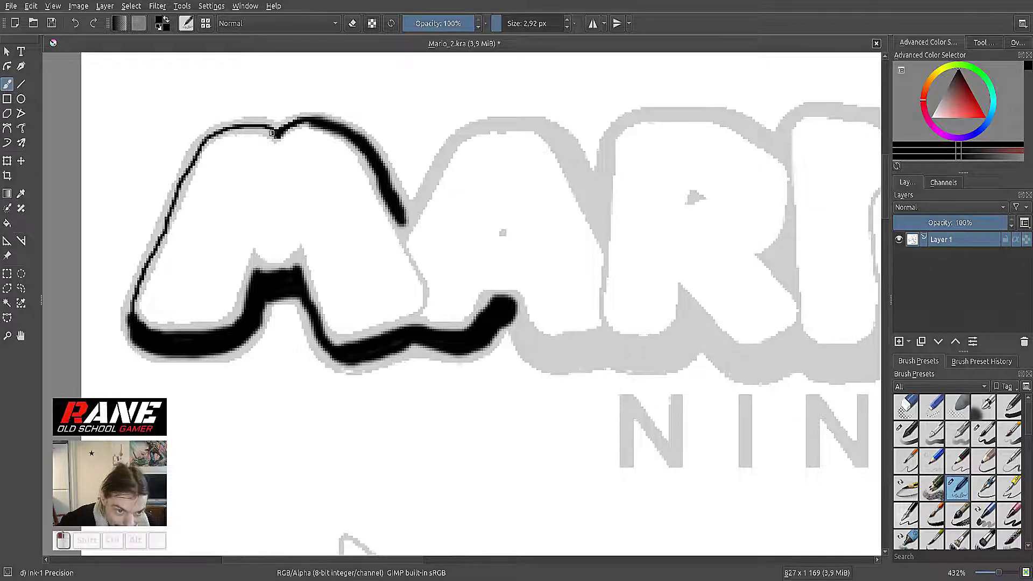
mouse_move(246, 127)
left_mouse_down()
mouse_move(230, 129)
mouse_move(275, 128)
mouse_move(230, 126)
mouse_move(188, 160)
mouse_move(195, 149)
left_mouse_up()
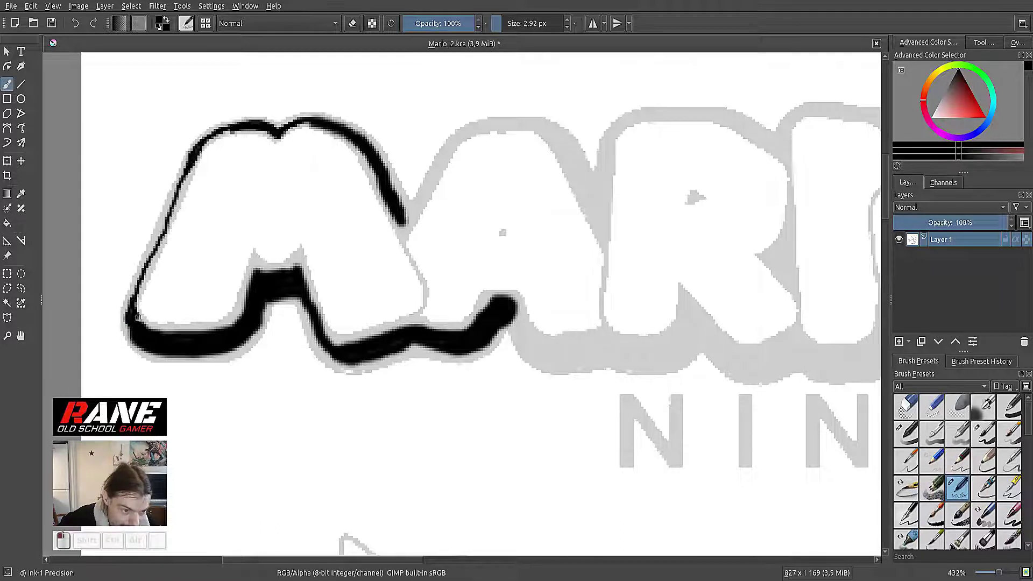
mouse_move(134, 318)
left_mouse_down()
mouse_move(134, 290)
mouse_move(162, 235)
mouse_move(145, 266)
left_mouse_up()
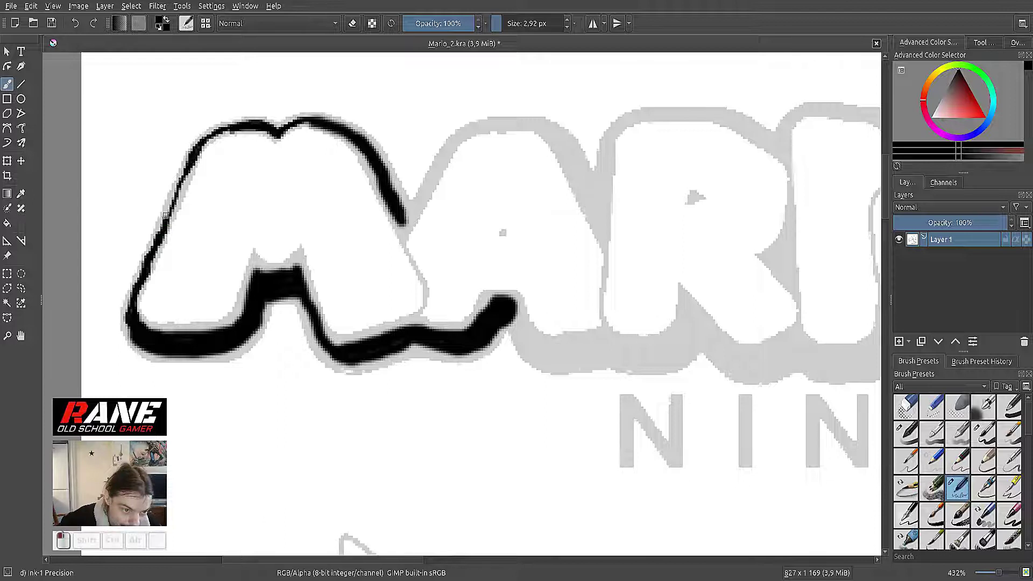
left_click_drag(170, 201, 176, 191)
left_click_drag(184, 184, 175, 198)
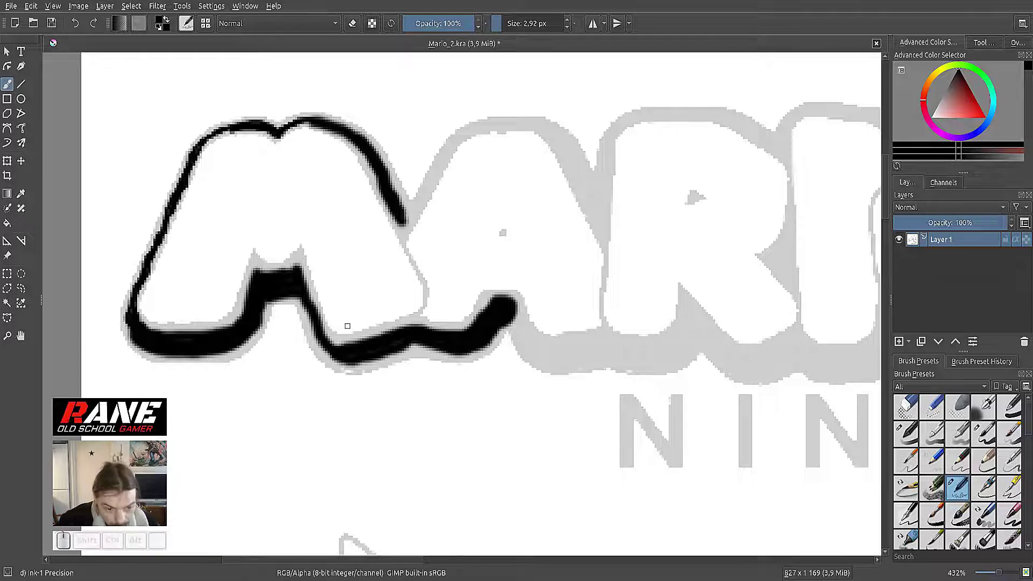
mouse_move(354, 366)
left_mouse_down()
mouse_move(294, 298)
mouse_move(263, 304)
mouse_move(248, 344)
mouse_move(213, 353)
mouse_move(259, 330)
mouse_move(221, 347)
left_mouse_up()
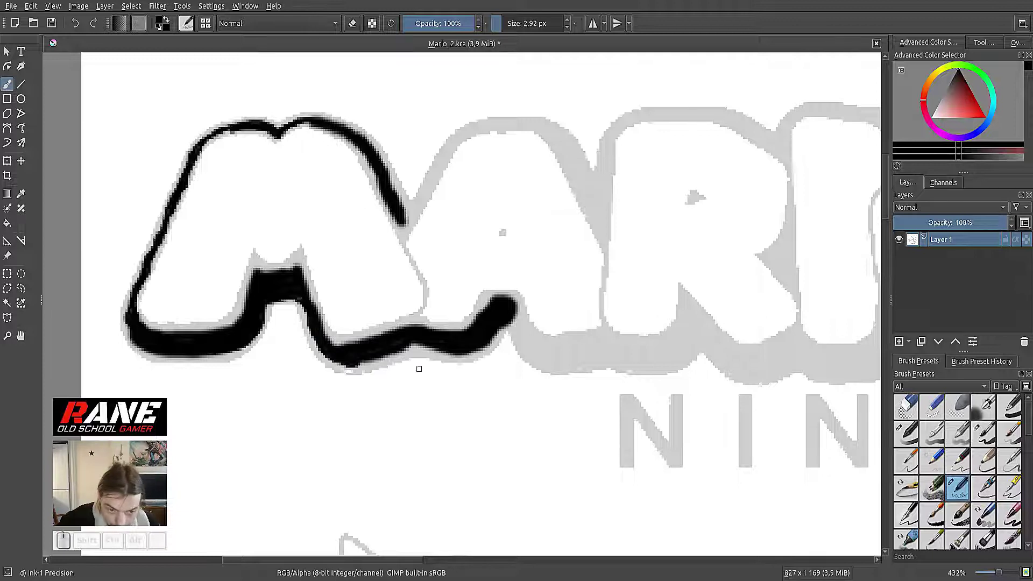
left_click_drag(356, 342, 322, 334)
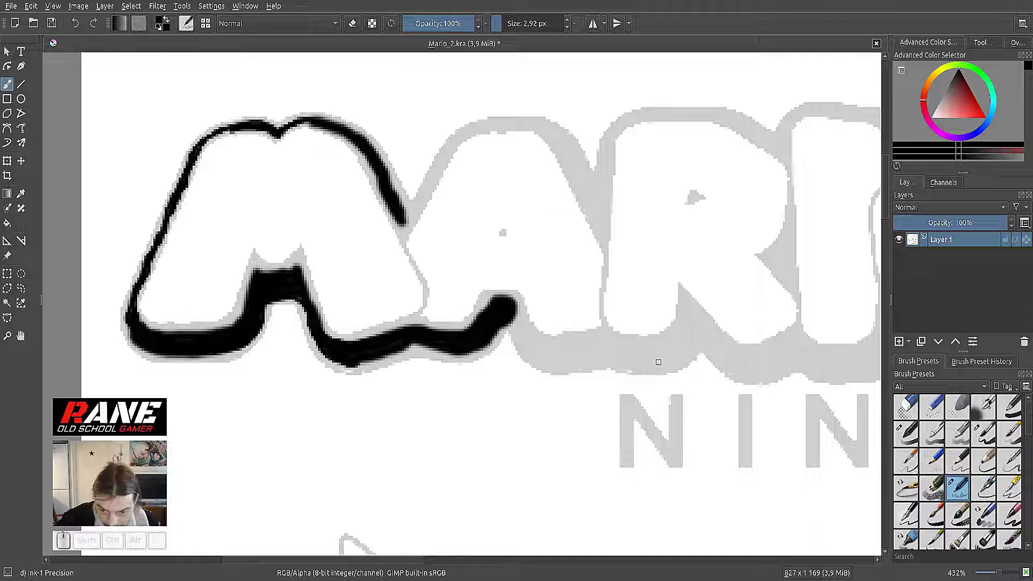
Outline the shadow beneath the A's right leg and fill it in black toward the R with a 10.37 px brush.
mouse_move(661, 368)
left_mouse_down()
mouse_move(554, 366)
mouse_move(522, 346)
mouse_move(514, 321)
mouse_move(544, 365)
mouse_move(507, 318)
mouse_move(536, 351)
mouse_move(578, 362)
mouse_move(531, 346)
mouse_move(554, 364)
mouse_move(577, 364)
mouse_move(603, 340)
mouse_move(537, 346)
mouse_move(516, 302)
mouse_move(536, 348)
left_mouse_up()
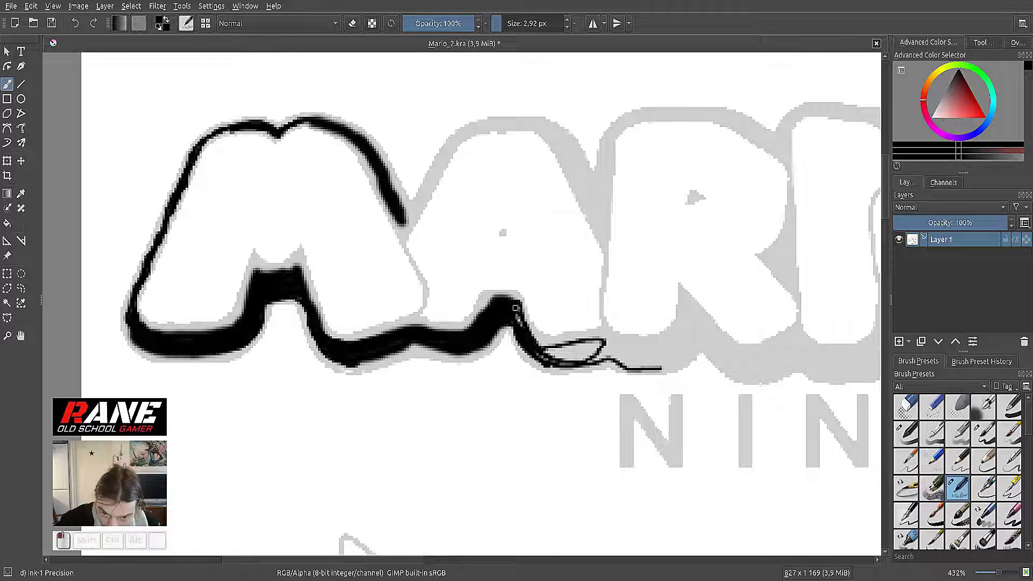
mouse_move(537, 343)
left_mouse_down()
mouse_move(600, 333)
mouse_move(614, 347)
mouse_move(552, 358)
mouse_move(537, 354)
mouse_move(616, 339)
mouse_move(548, 356)
left_mouse_up()
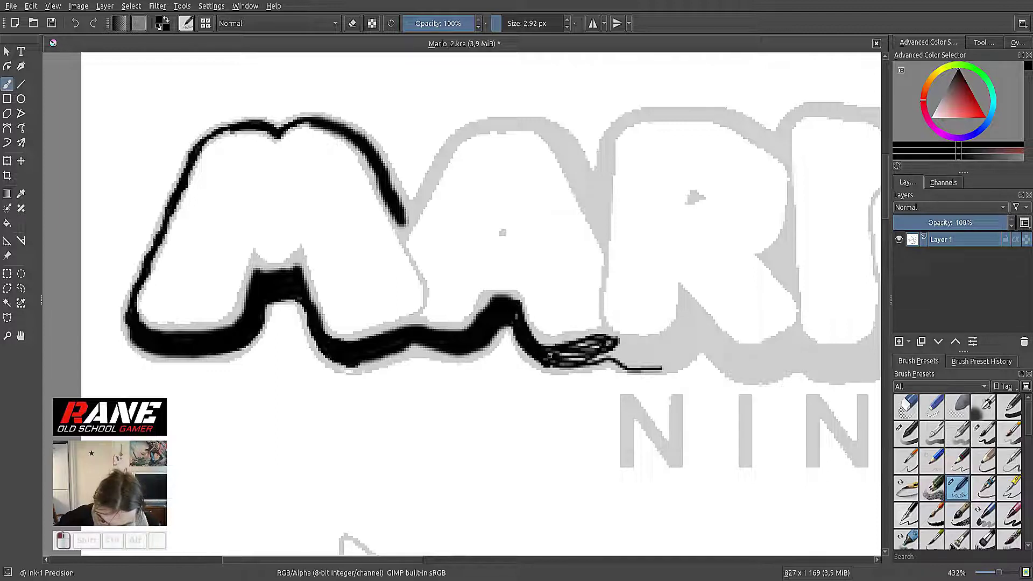
left_click(507, 22)
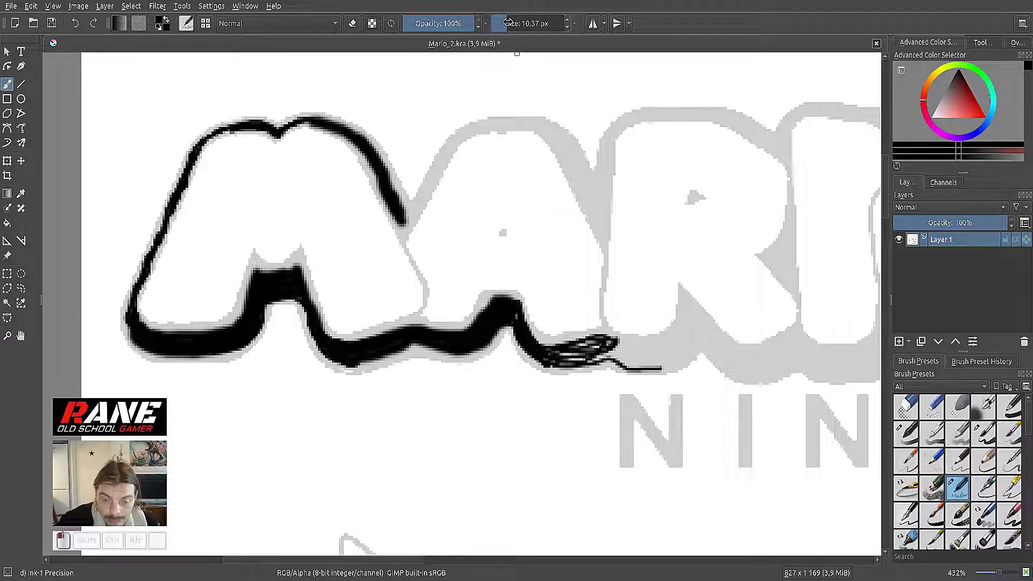
mouse_move(673, 355)
left_mouse_down()
mouse_move(550, 352)
mouse_move(602, 343)
mouse_move(545, 355)
mouse_move(500, 308)
left_mouse_up()
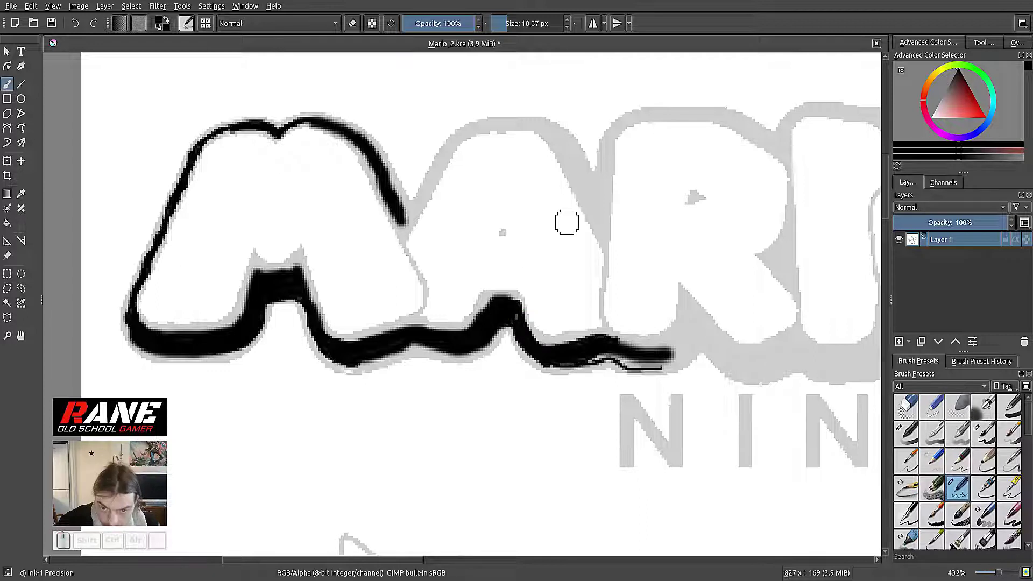
Trace the A's right edge, top and left side in black with the brush set to 1.75 px.
left_click(500, 23)
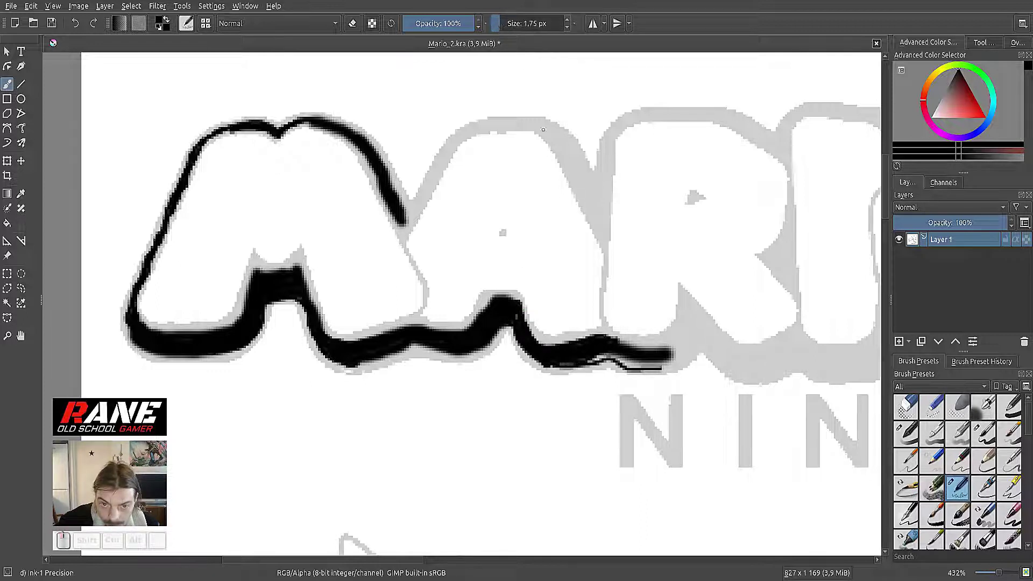
mouse_move(597, 222)
left_mouse_down()
mouse_move(558, 139)
mouse_move(590, 192)
mouse_move(578, 173)
left_mouse_up()
mouse_move(556, 138)
left_mouse_down()
mouse_move(502, 127)
mouse_move(452, 144)
left_mouse_up()
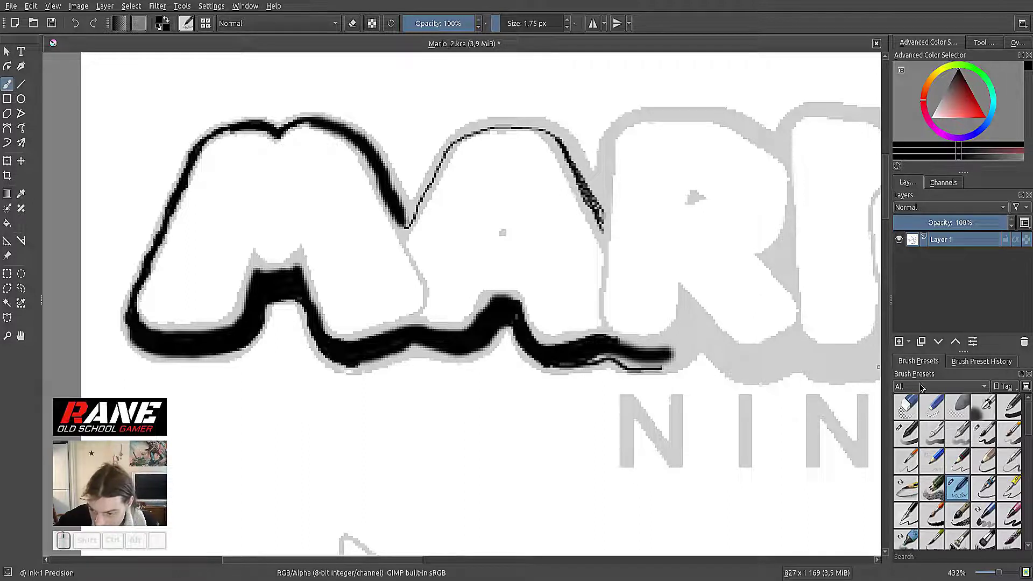
Thicken the A's upper outline and the M's adjoining right edge with the Basic-1 brush at 1.75 px.
left_click(1007, 407)
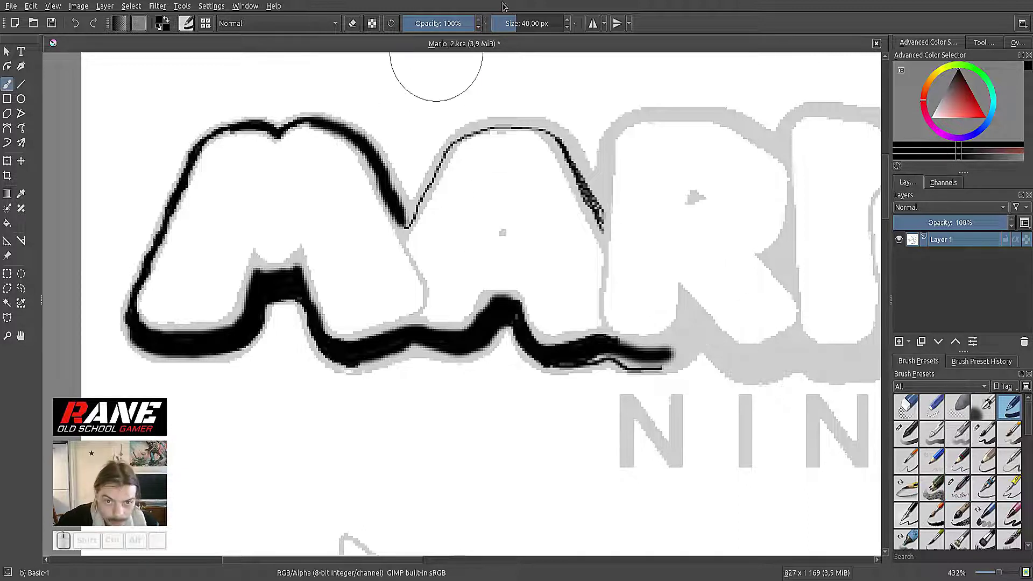
mouse_move(496, 23)
left_mouse_down()
mouse_move(508, 24)
mouse_move(493, 23)
left_mouse_up()
left_click(501, 26)
mouse_move(581, 187)
left_mouse_down()
mouse_move(547, 129)
mouse_move(469, 132)
mouse_move(446, 147)
mouse_move(404, 233)
mouse_move(401, 193)
mouse_move(386, 173)
mouse_move(402, 204)
mouse_move(392, 176)
mouse_move(366, 161)
left_mouse_up()
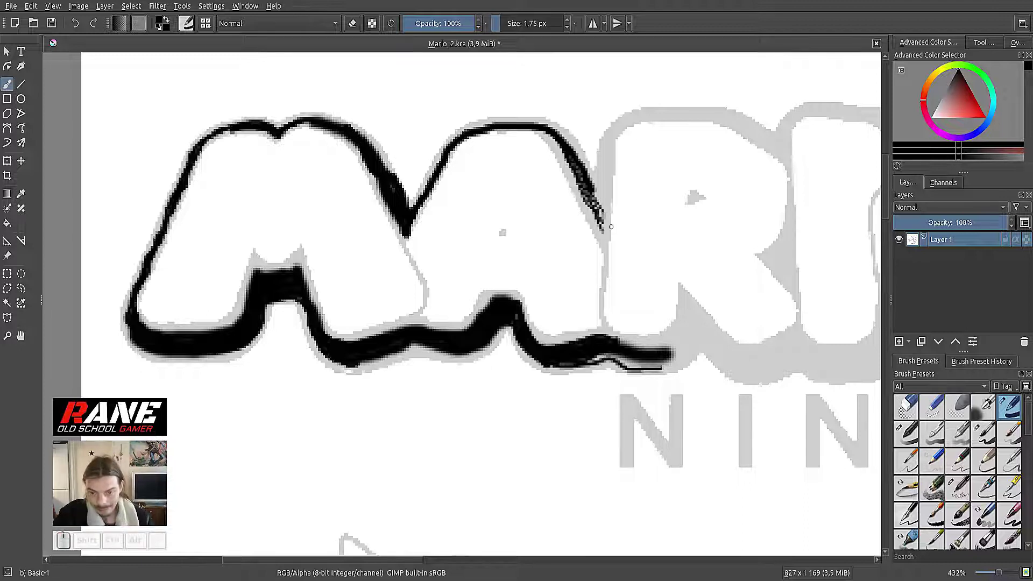
mouse_move(604, 232)
left_mouse_down()
mouse_move(545, 133)
mouse_move(593, 184)
mouse_move(602, 218)
left_mouse_up()
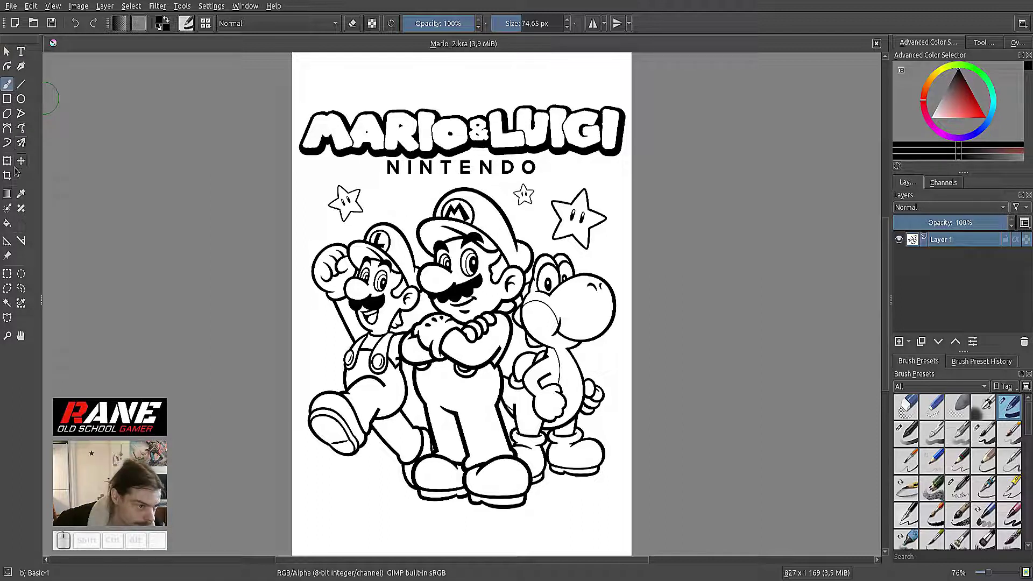
Set the Fill tool to Color blending mode with bright red, try filling the title's M, and save the drawing.
left_click(7, 223)
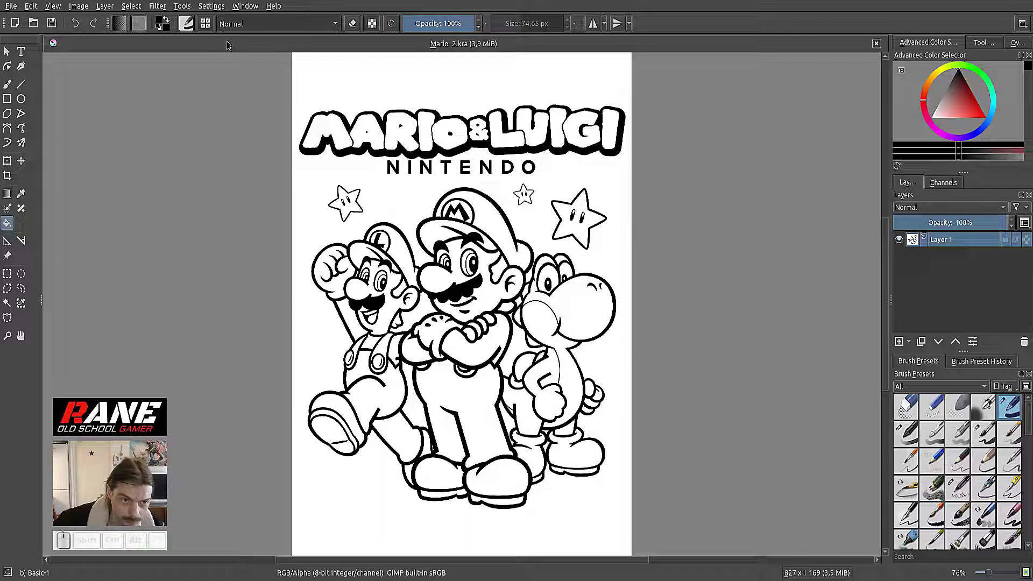
key("alt+shift+c")
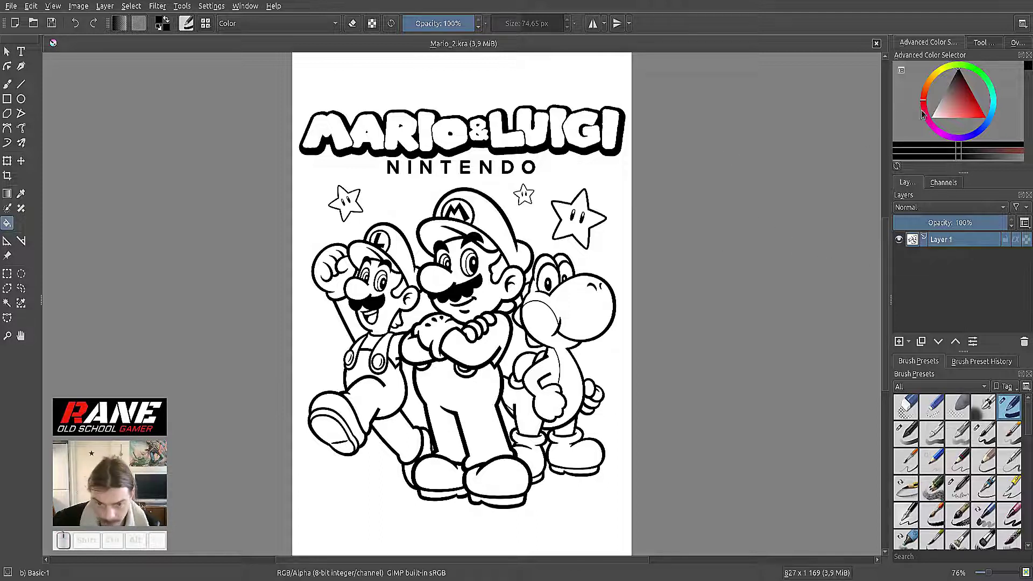
left_click(985, 117)
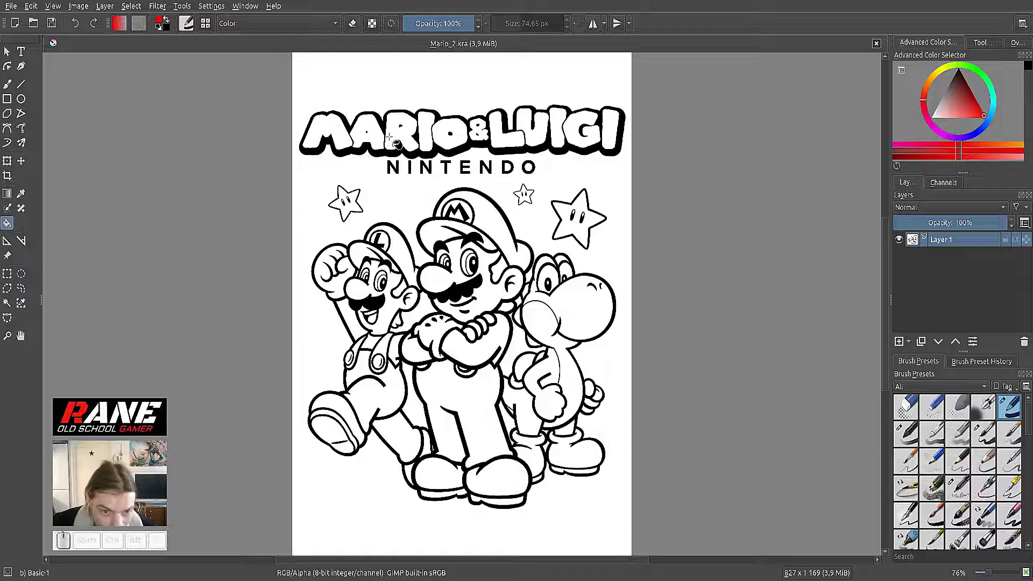
left_click(333, 128)
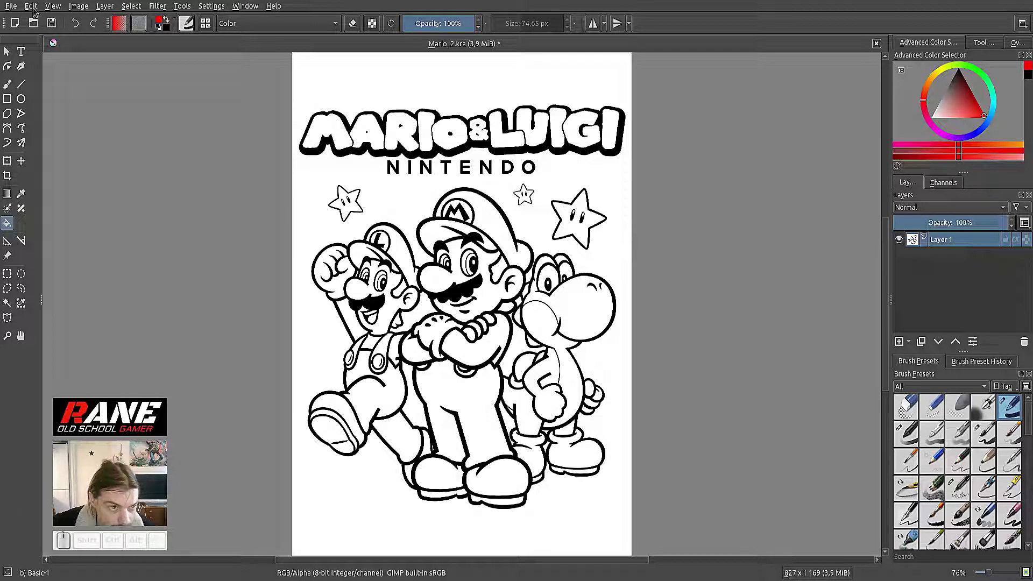
left_click(51, 23)
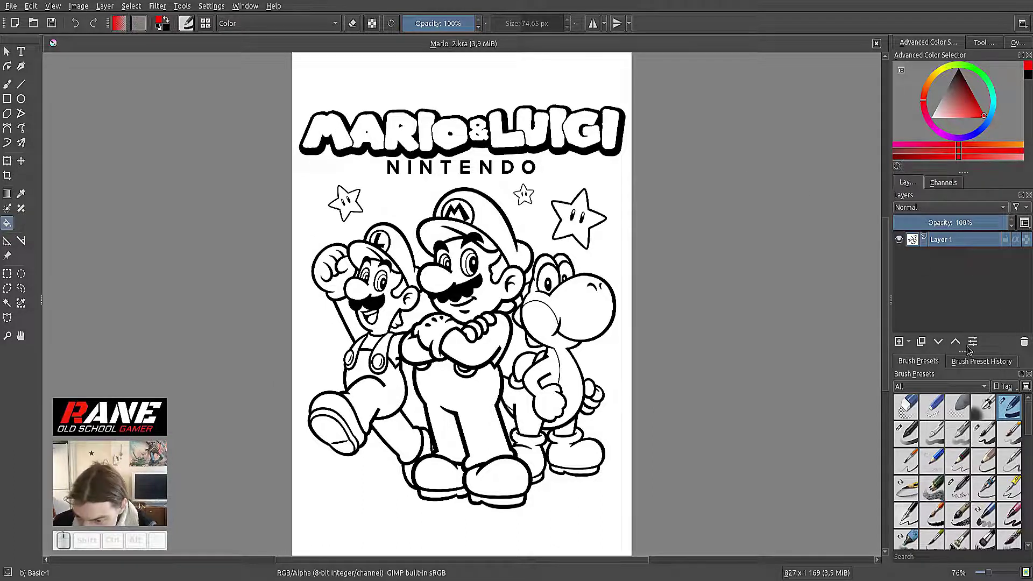
left_click_drag(1029, 431, 1030, 544)
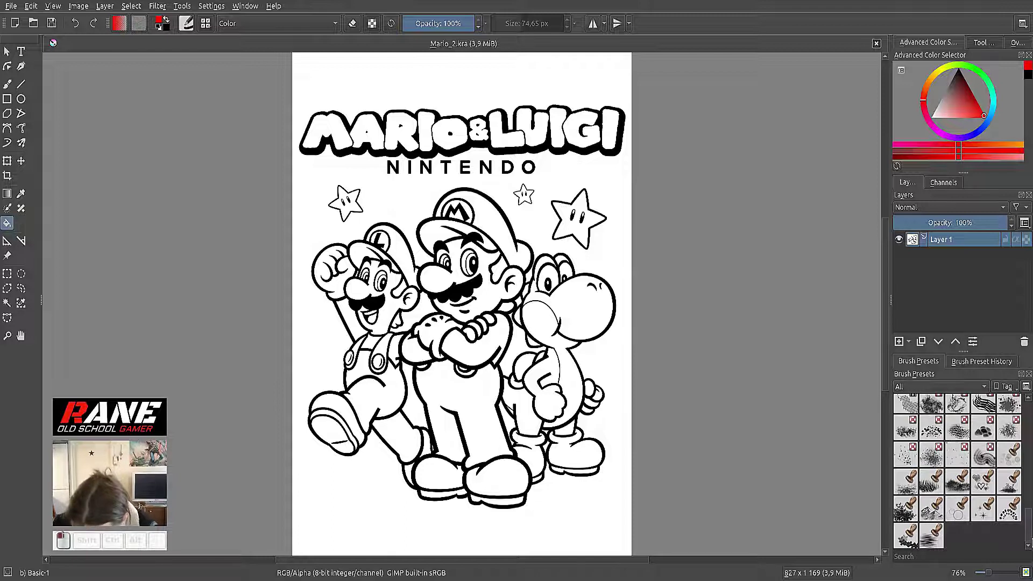
left_click_drag(1030, 544, 1029, 409)
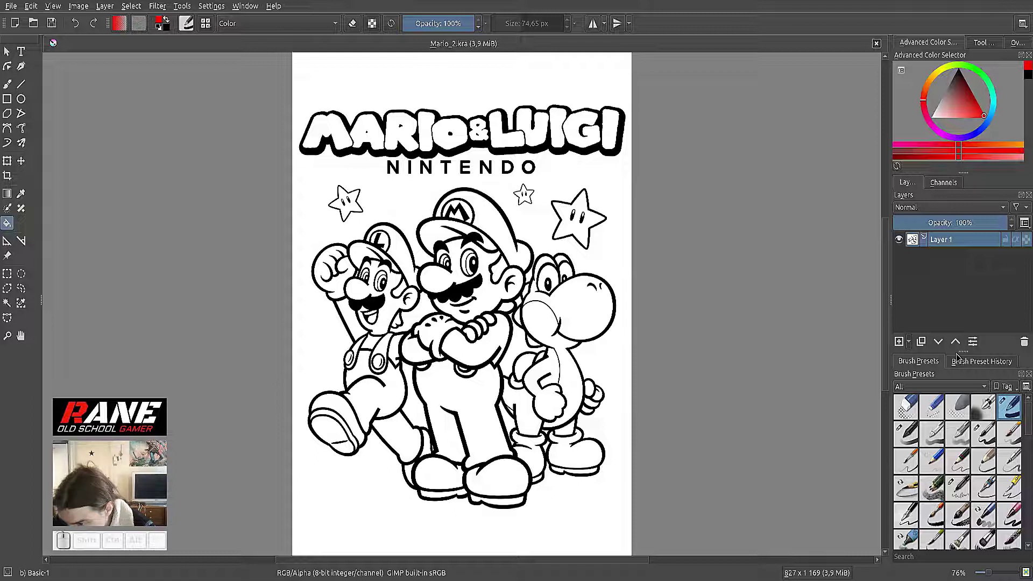
Add a new paint layer above Layer 1 and fill the five letters of MARIO in the title with bright red.
key("Insert")
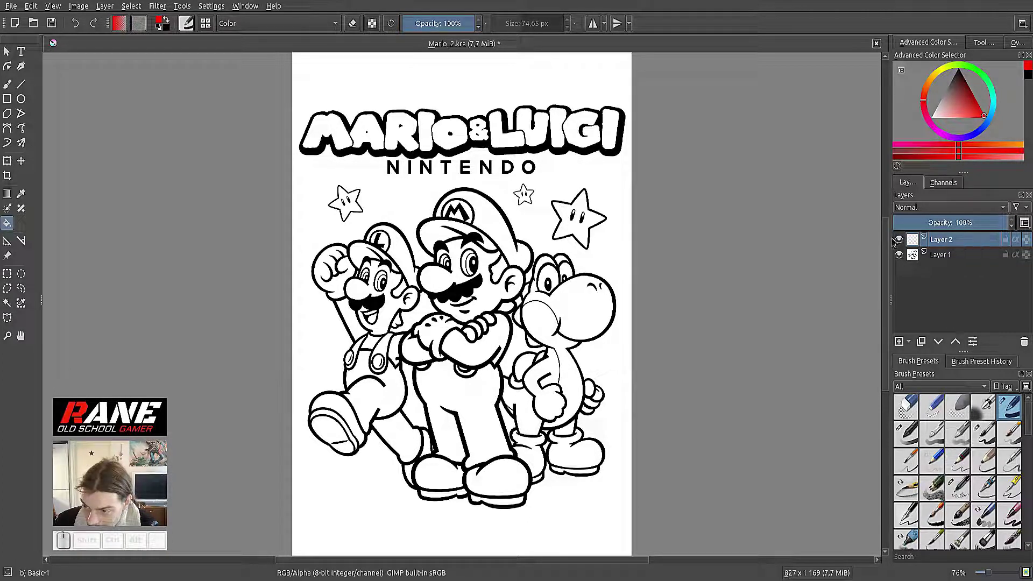
left_click(322, 123)
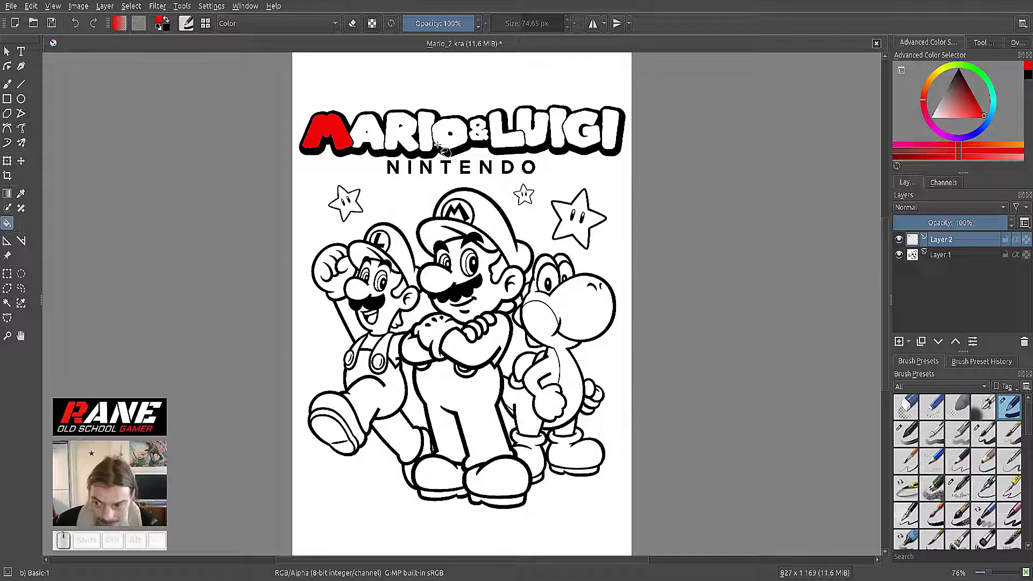
left_click(376, 135)
left_click(409, 137)
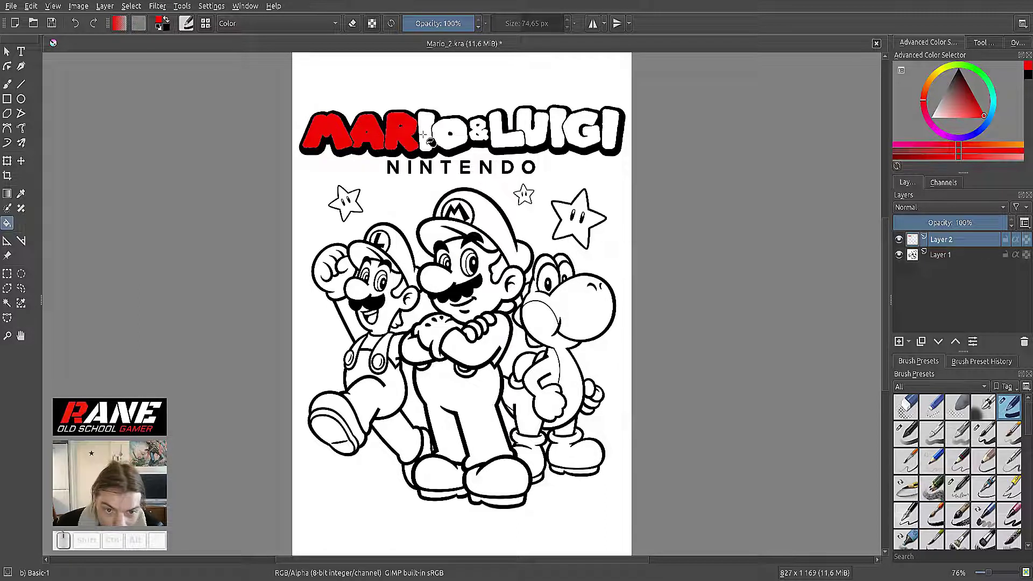
left_click(424, 135)
left_click(447, 141)
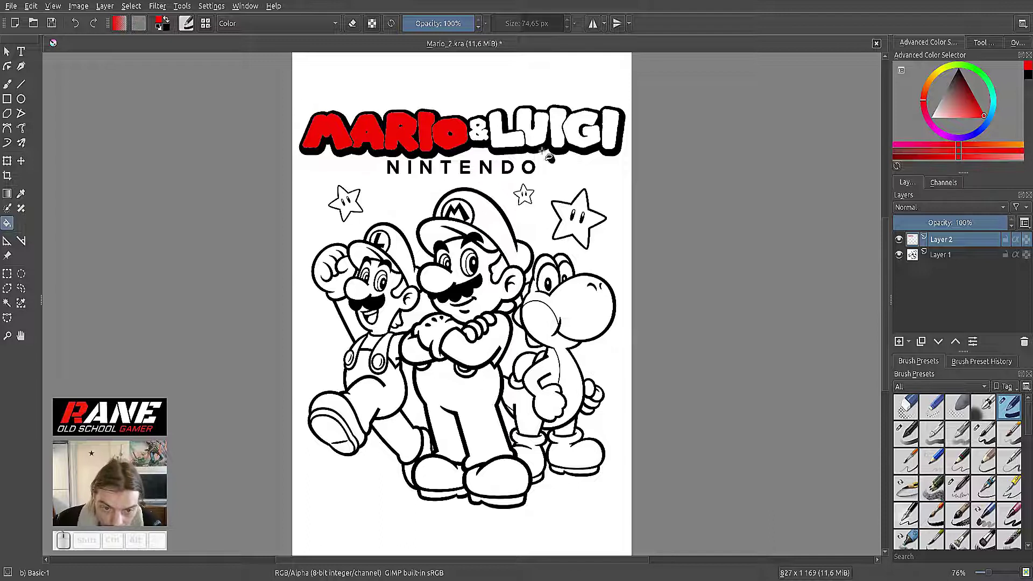
Fill Mario's cap and overalls with bright red and the cap's brim with dark red.
left_click(488, 221)
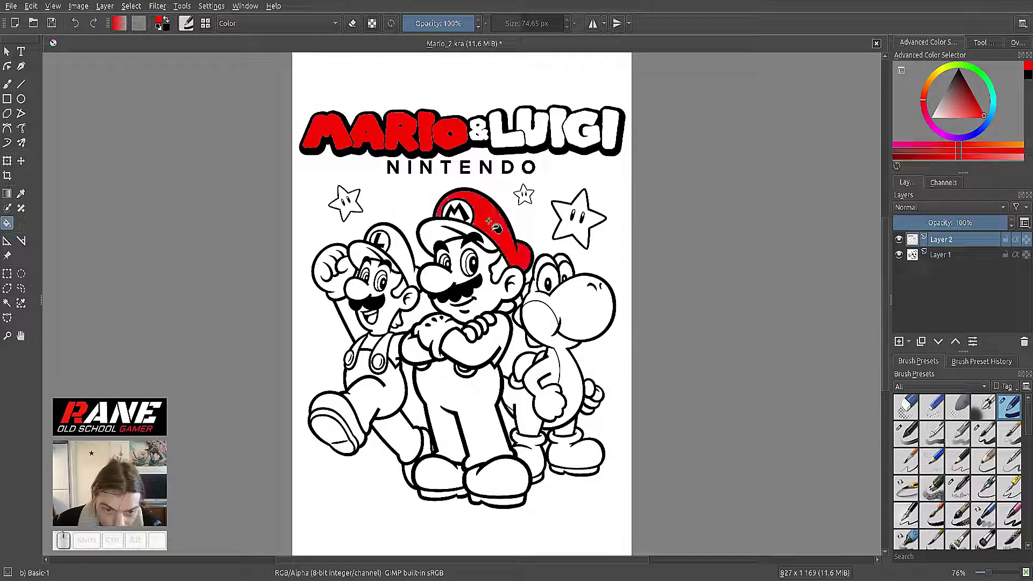
left_click(491, 439)
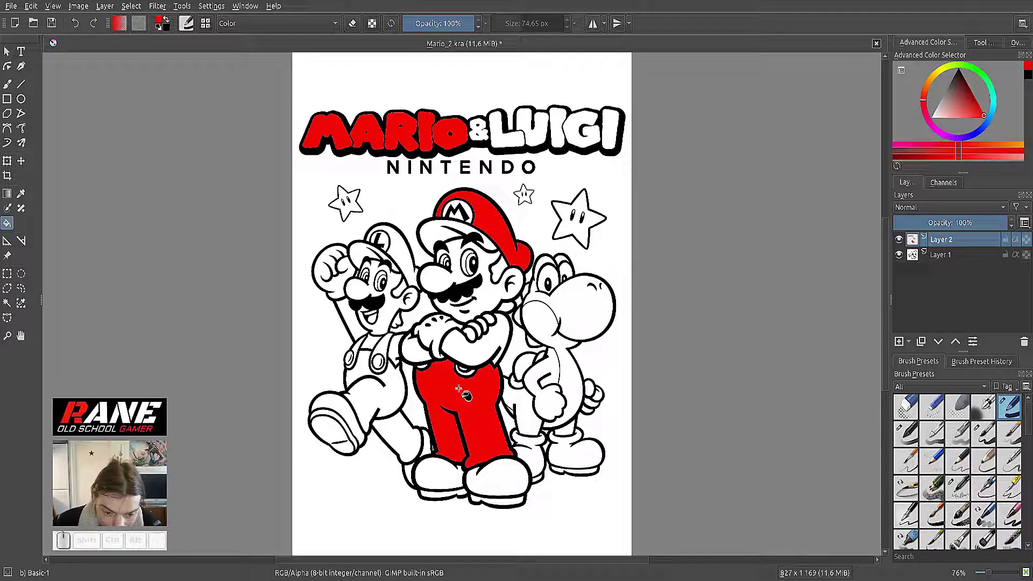
left_click(472, 372)
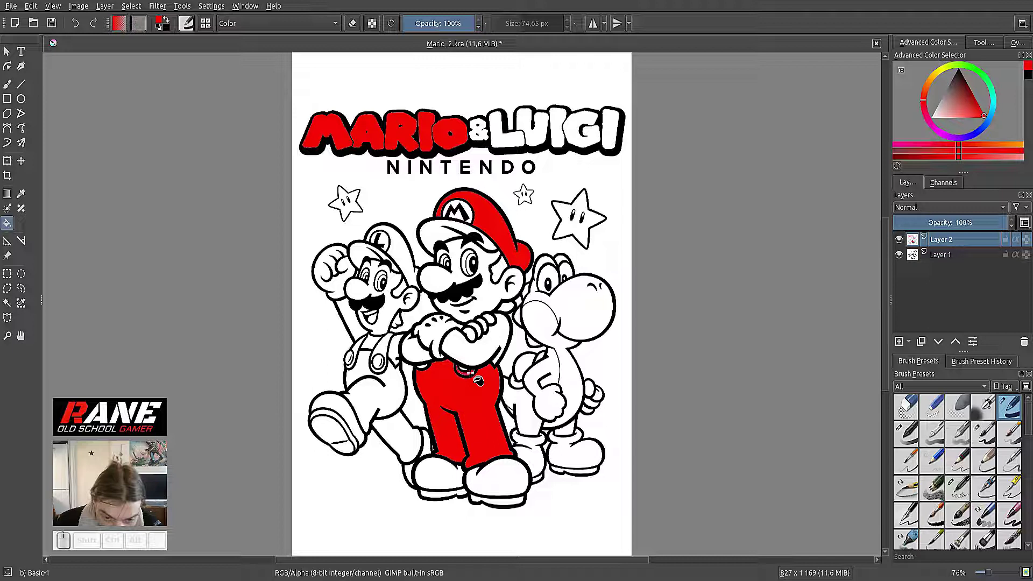
left_click(422, 368)
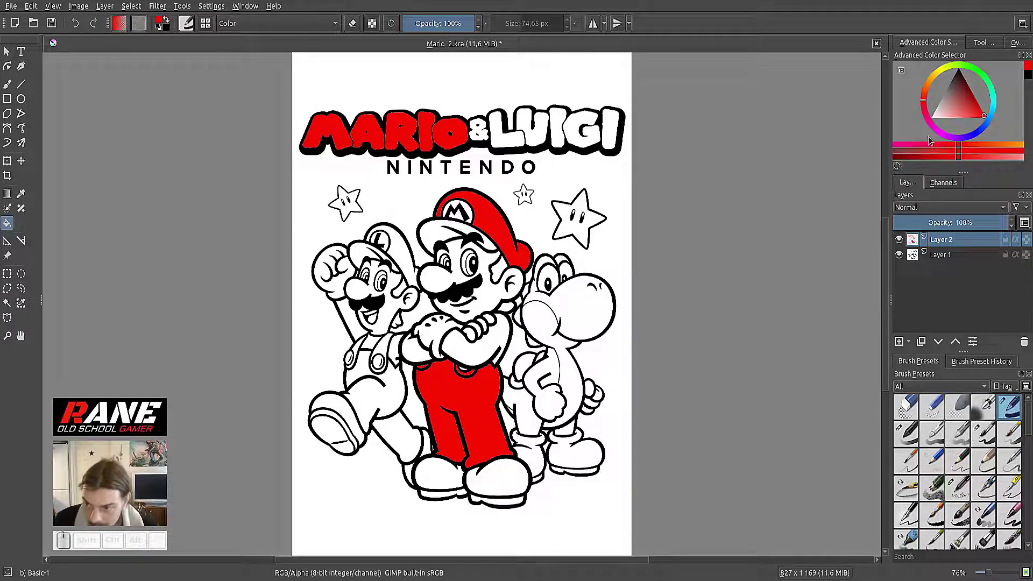
left_click(896, 157)
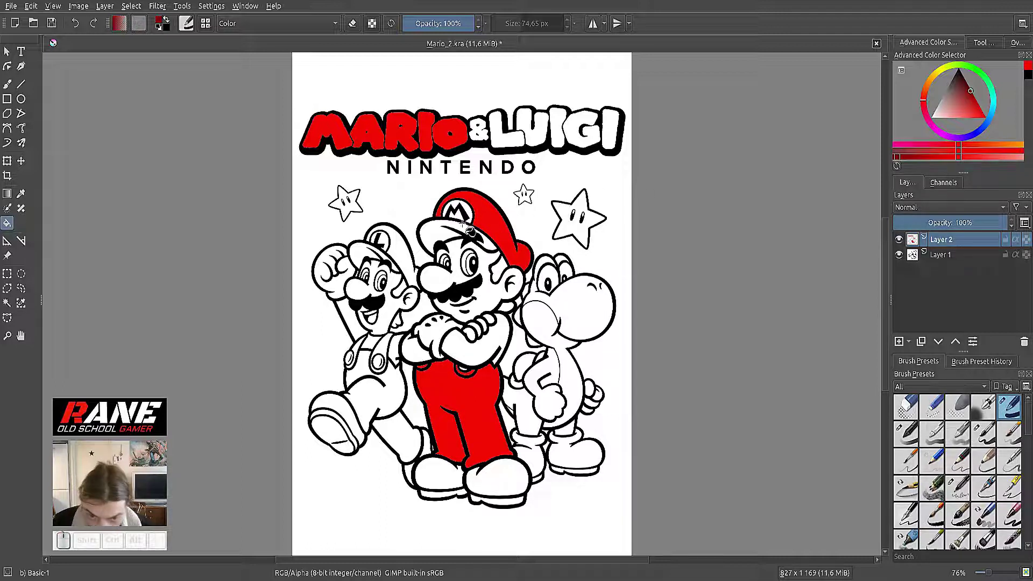
left_click(436, 229)
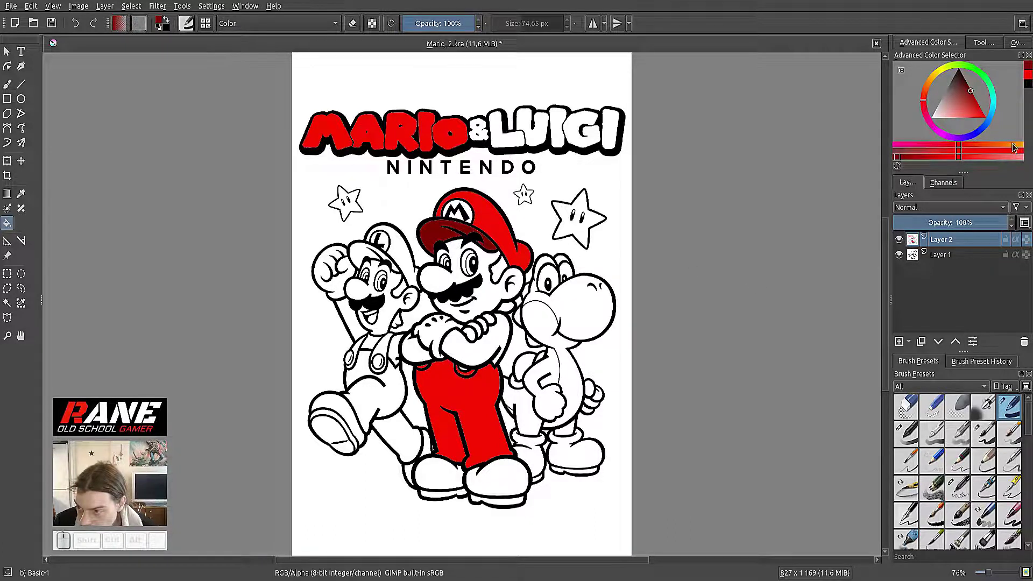
Mix a light yellow and fill the M and L cap emblems and the three stars with it.
left_click_drag(1020, 144, 1028, 146)
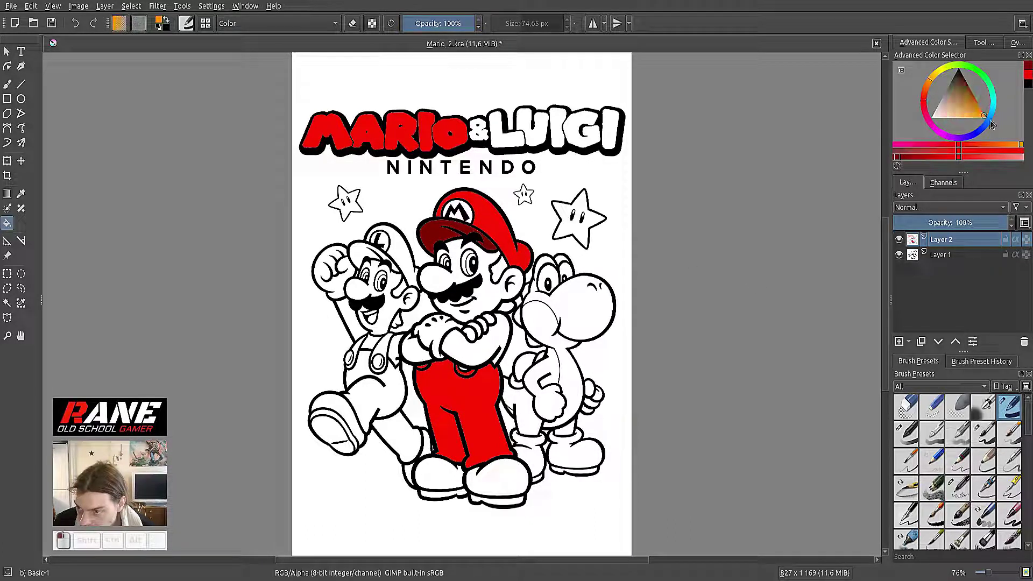
left_click(936, 77)
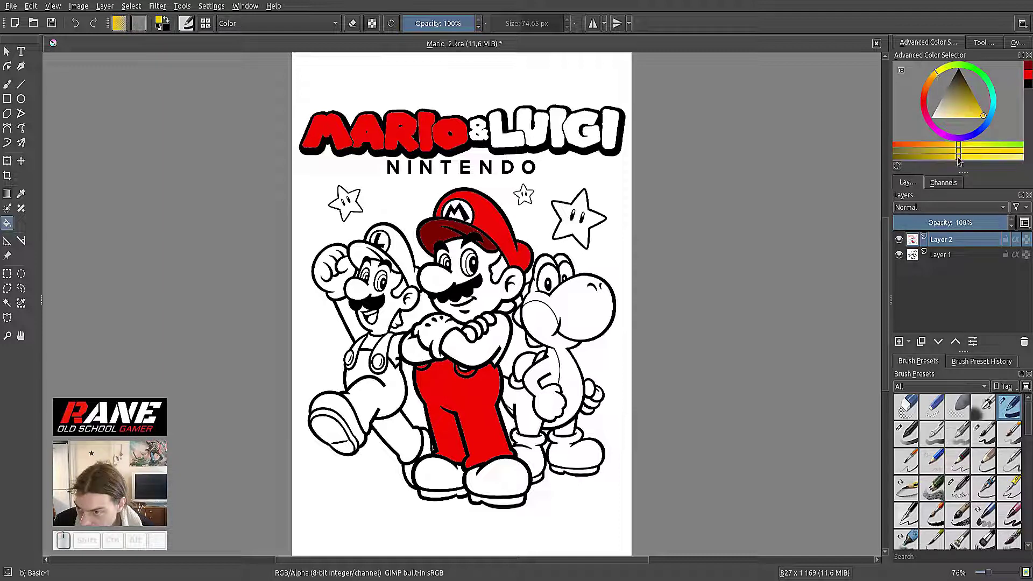
left_click(1017, 157)
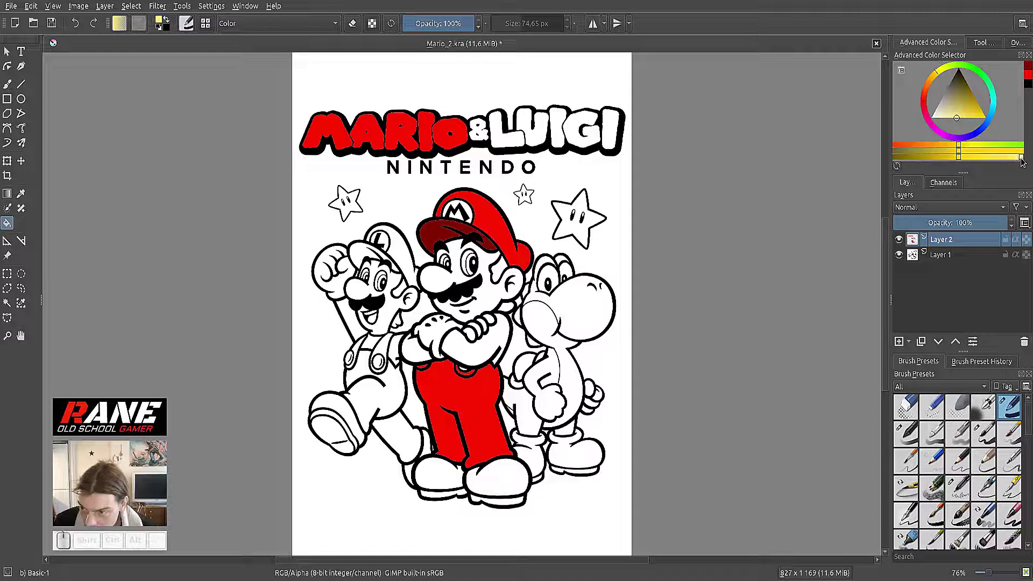
left_click_drag(1009, 161, 992, 159)
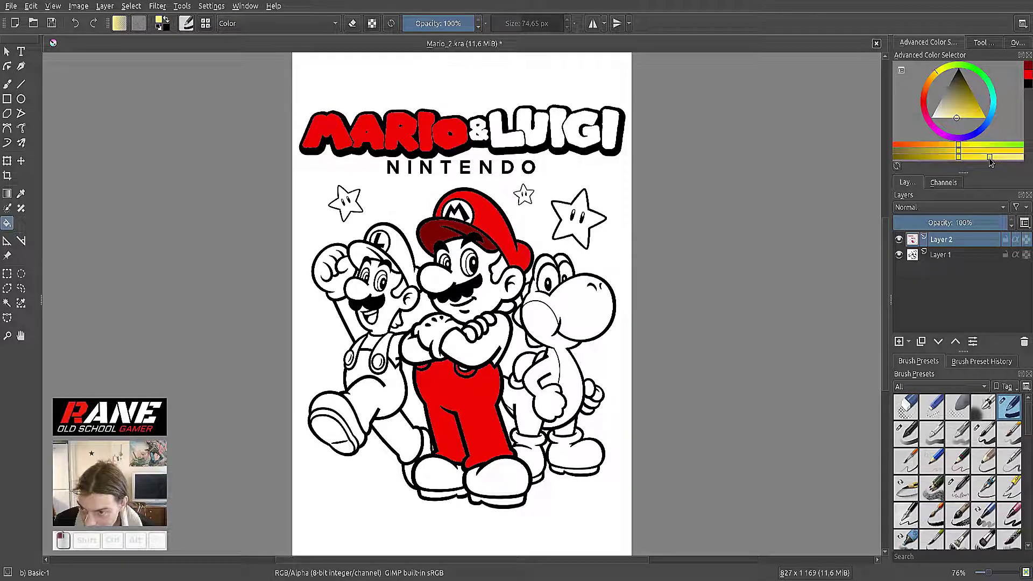
left_click(469, 210)
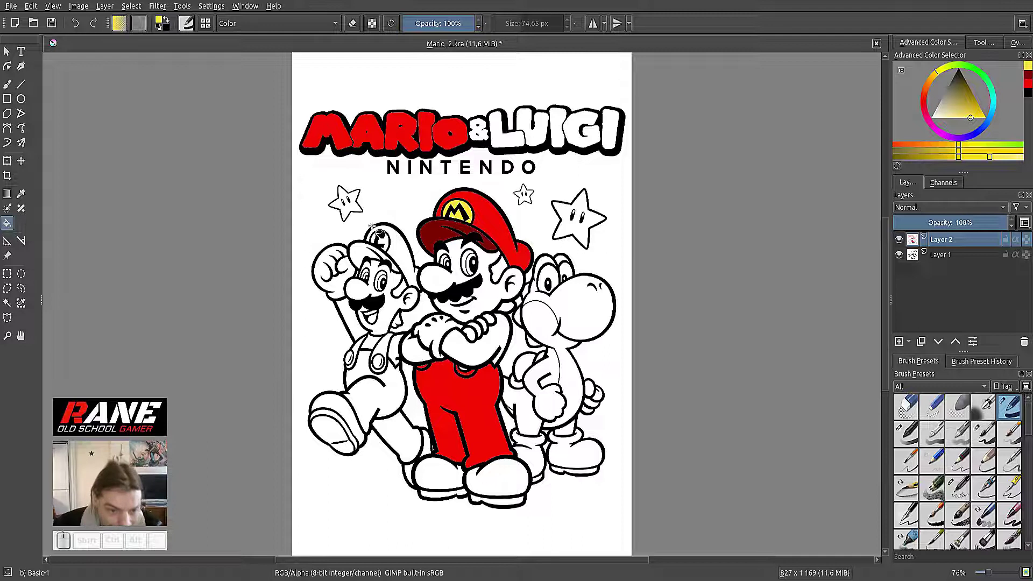
left_click(352, 207)
left_click(379, 240)
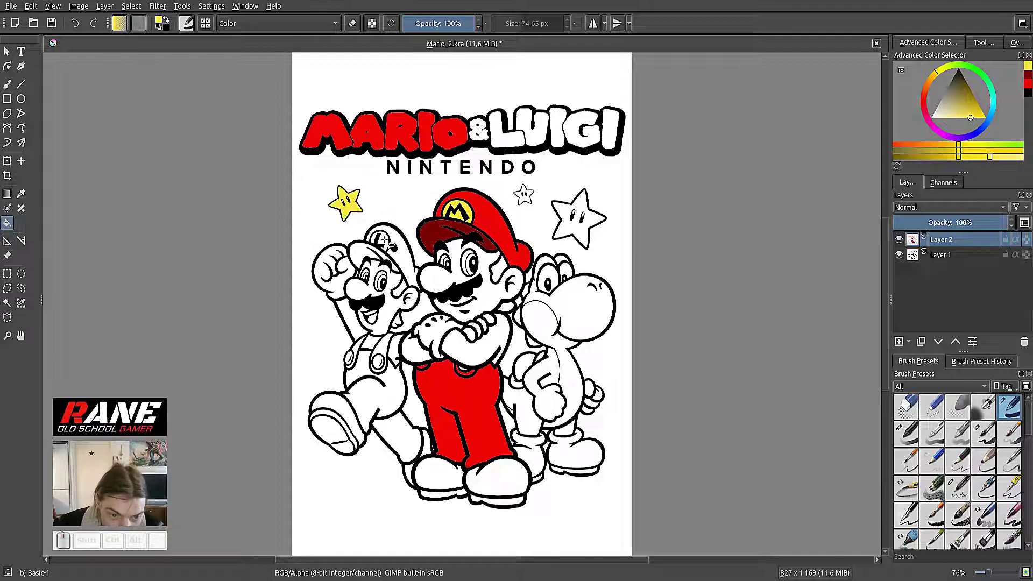
left_click(579, 229)
left_click(526, 197)
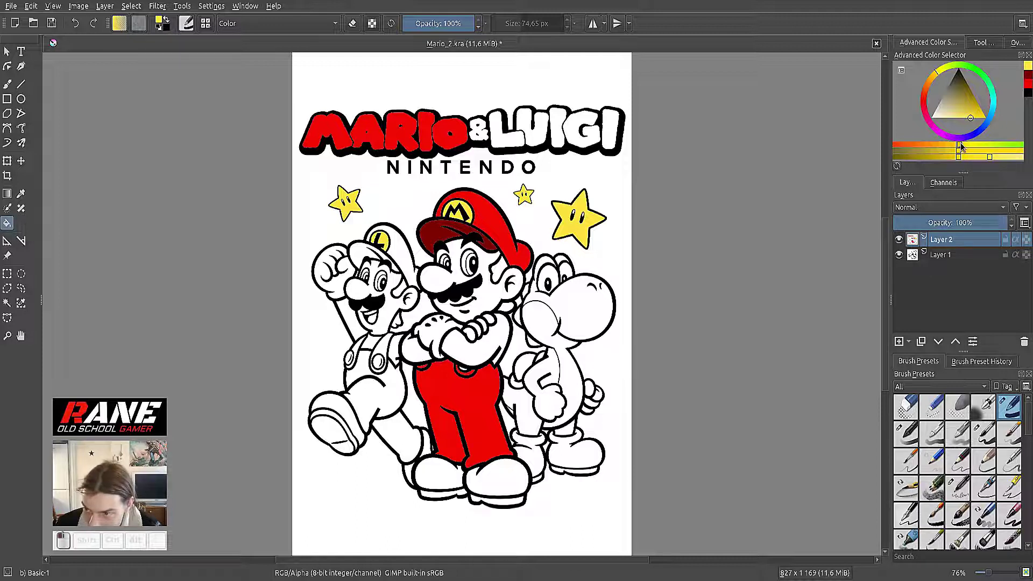
Mix a medium green, lighten it slightly, and undo the trial fill of Luigi's overalls made with each shade.
left_click(935, 100)
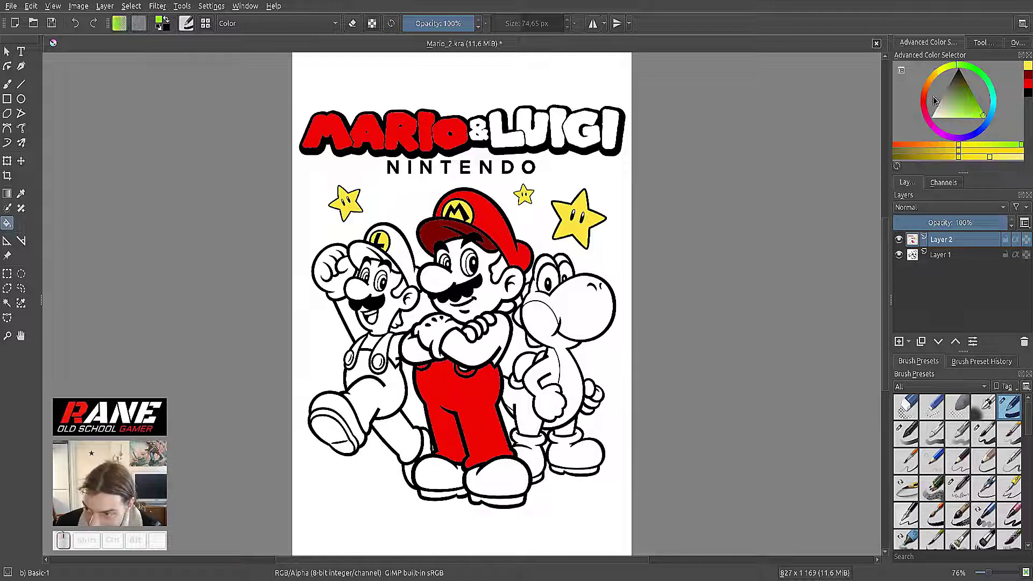
left_click(973, 97)
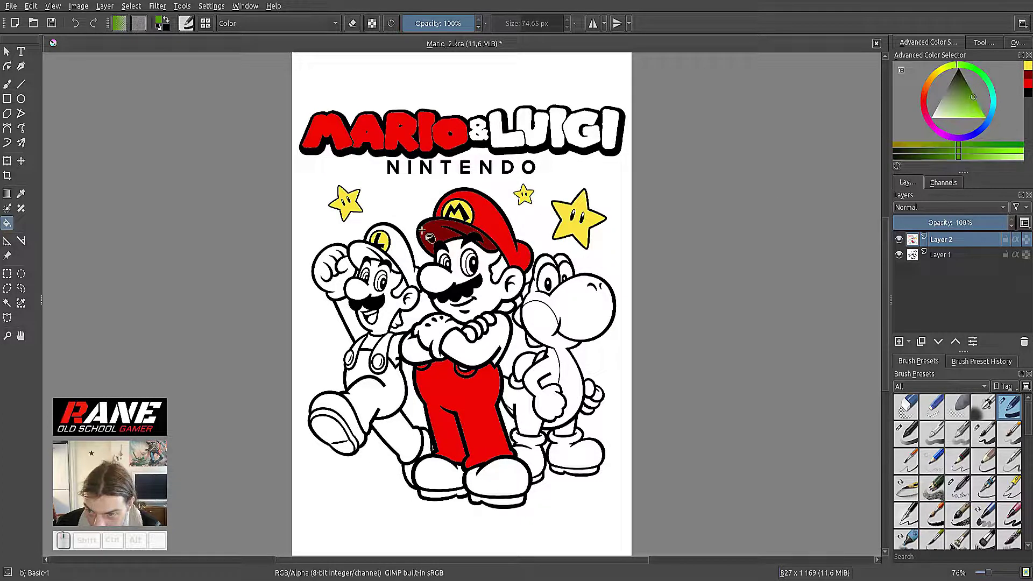
left_click(385, 402)
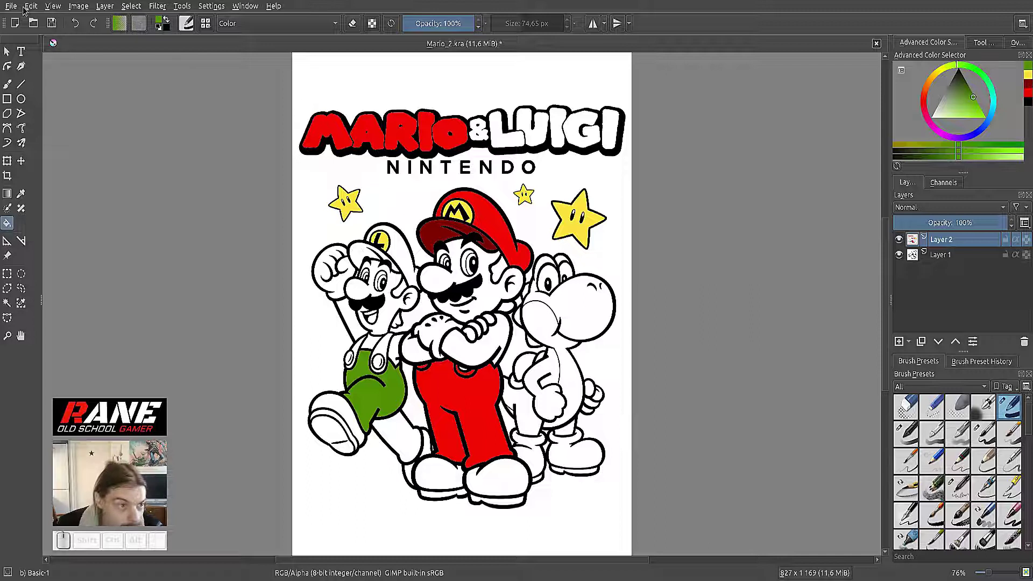
left_click(76, 25)
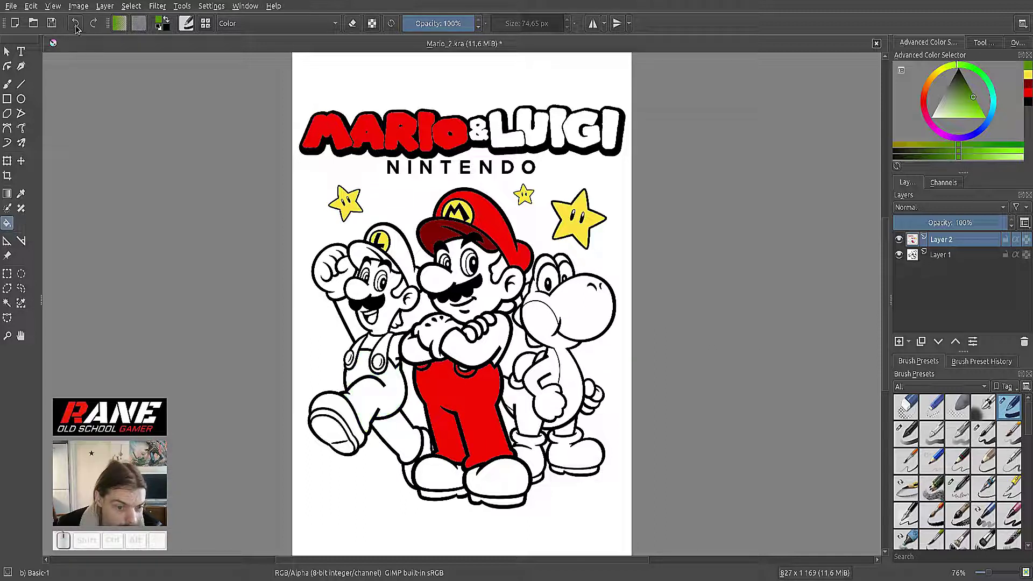
left_click_drag(958, 155, 978, 155)
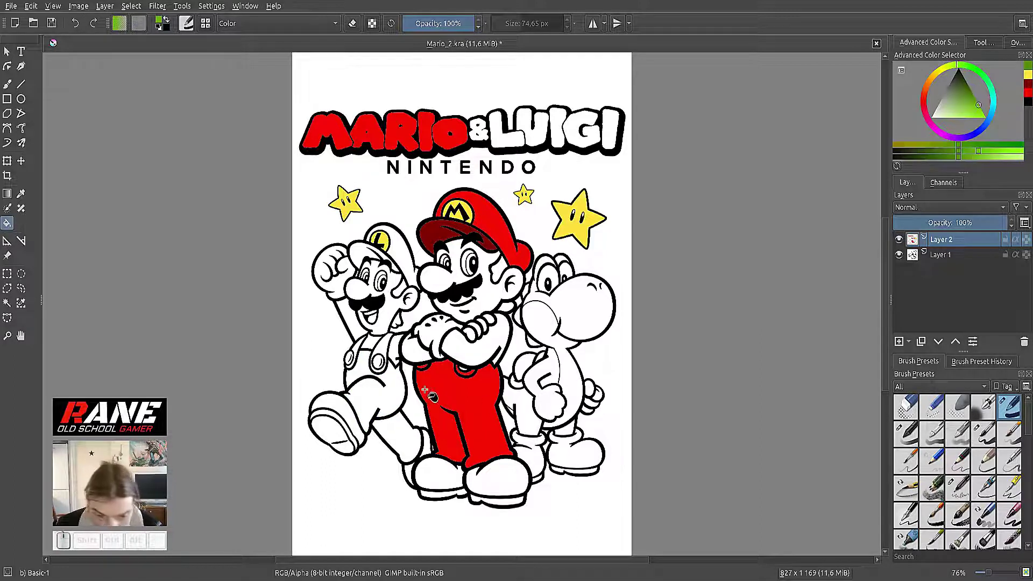
left_click(396, 400)
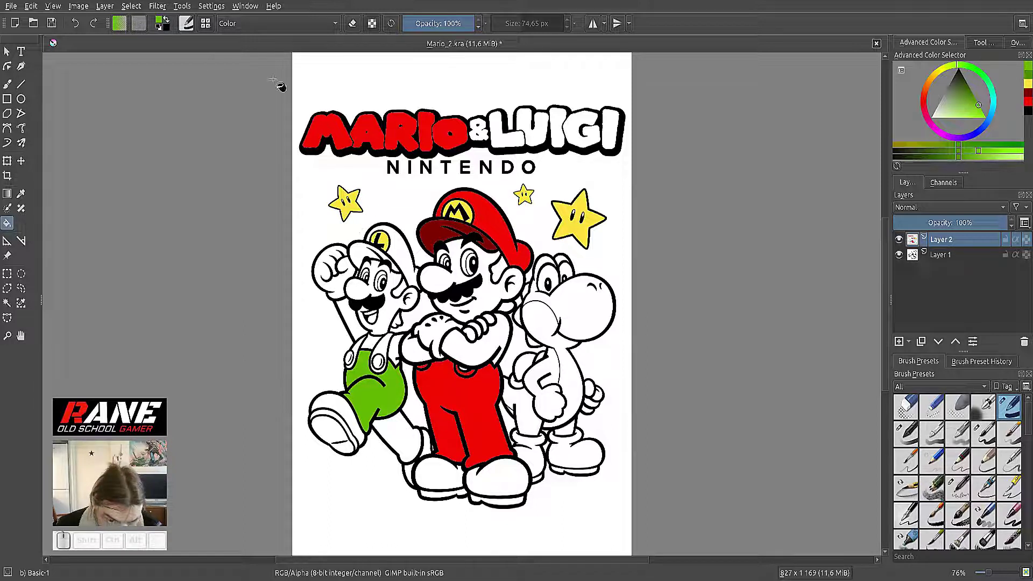
left_click(75, 24)
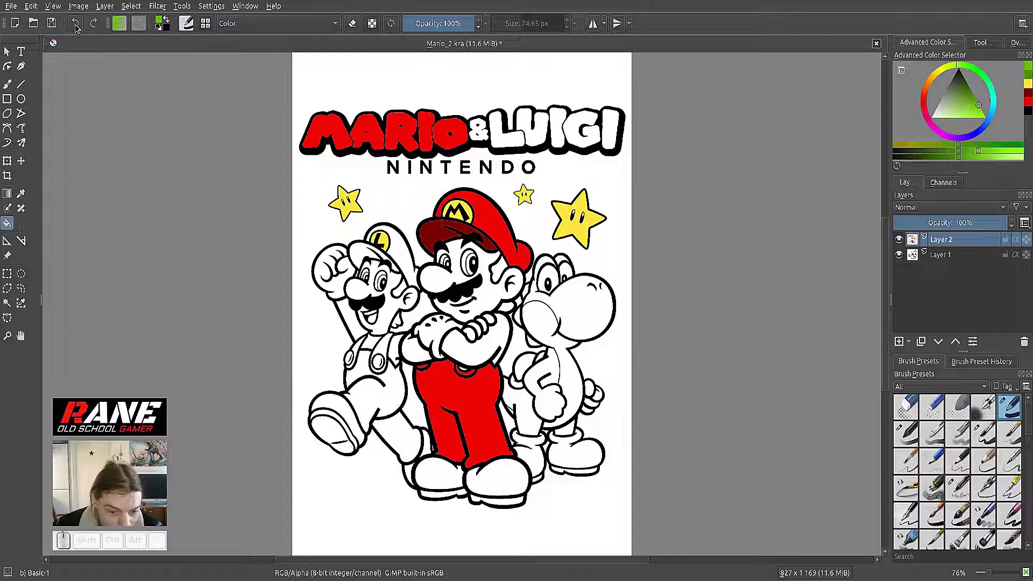
Fill Yoshi's head, back, arm and both legs with the lighter green.
left_click(584, 311)
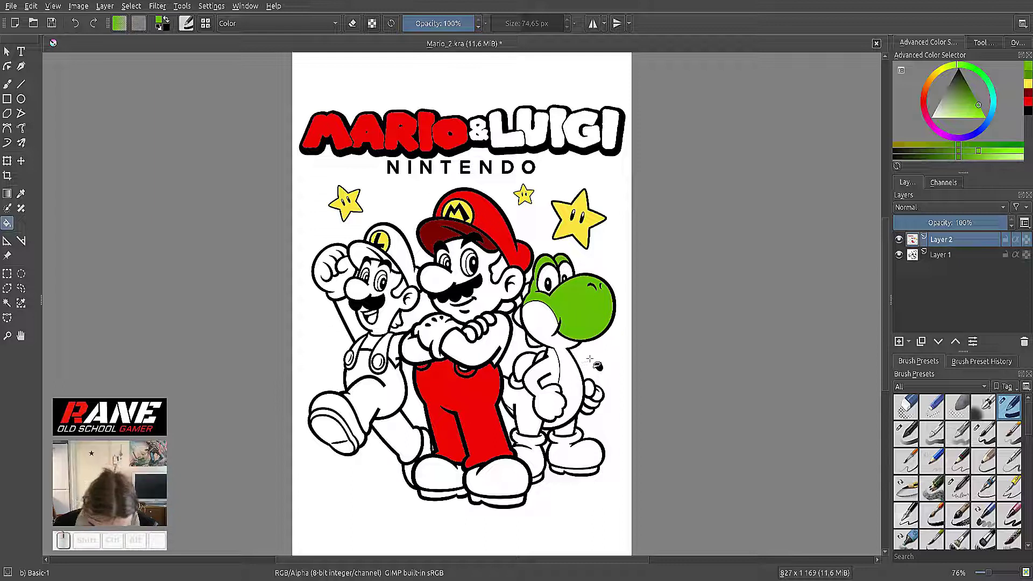
left_click(531, 415)
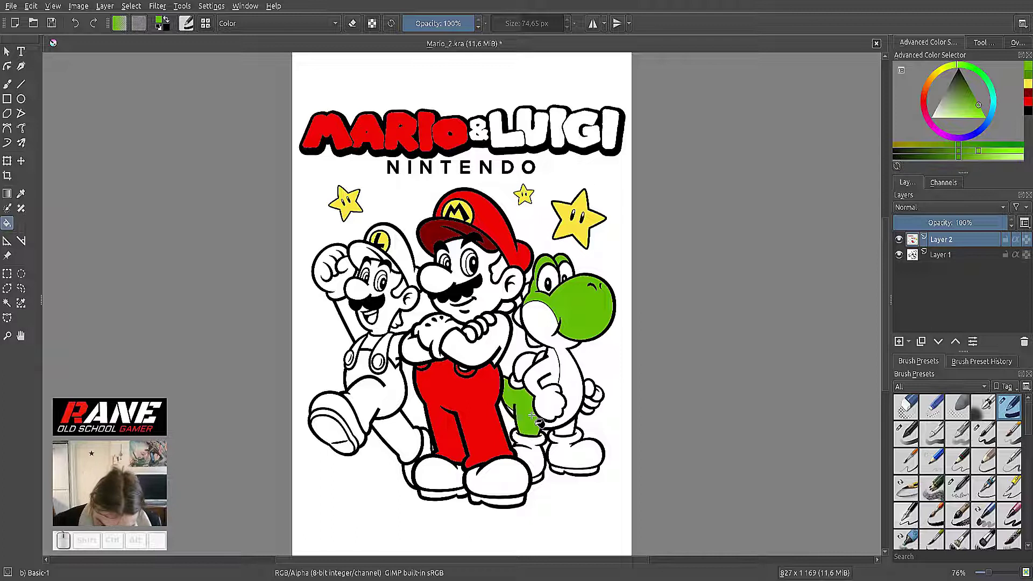
left_click(553, 364)
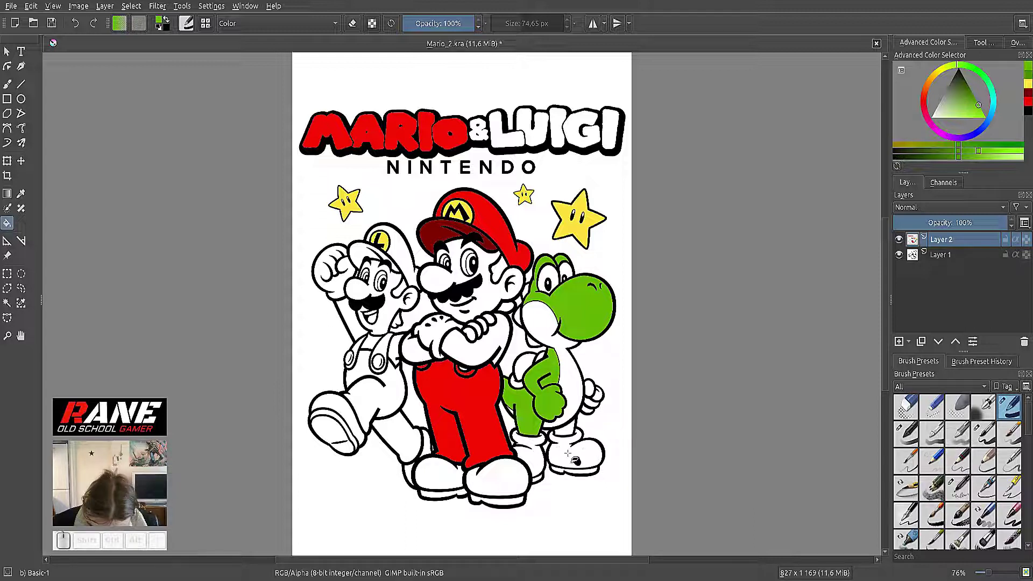
left_click(567, 428)
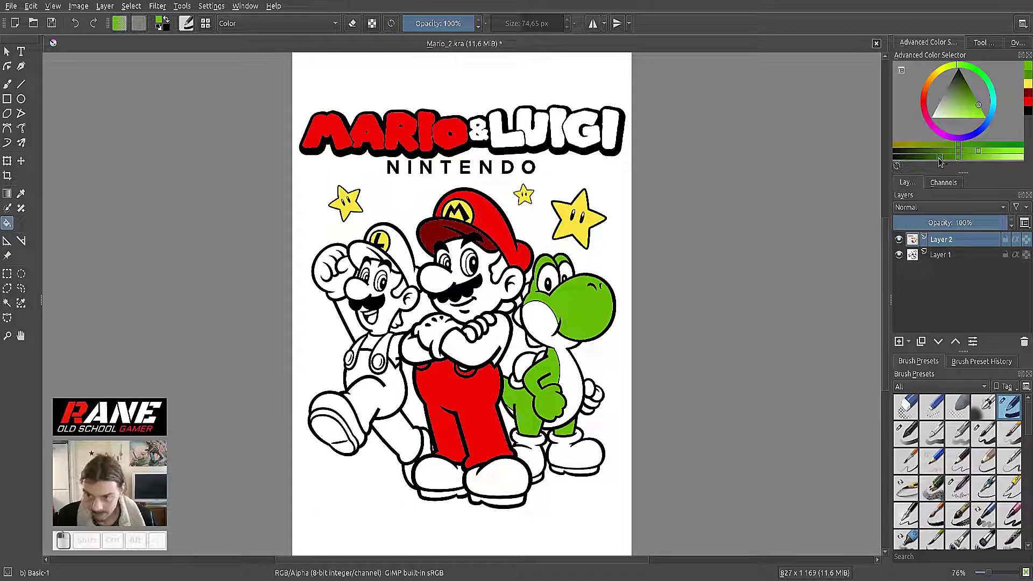
Fill the small shaded areas at the back of Yoshi's head with dark green, and undo the trial fill of Luigi's overalls.
left_click(532, 295, "ctrl")
left_click(523, 317)
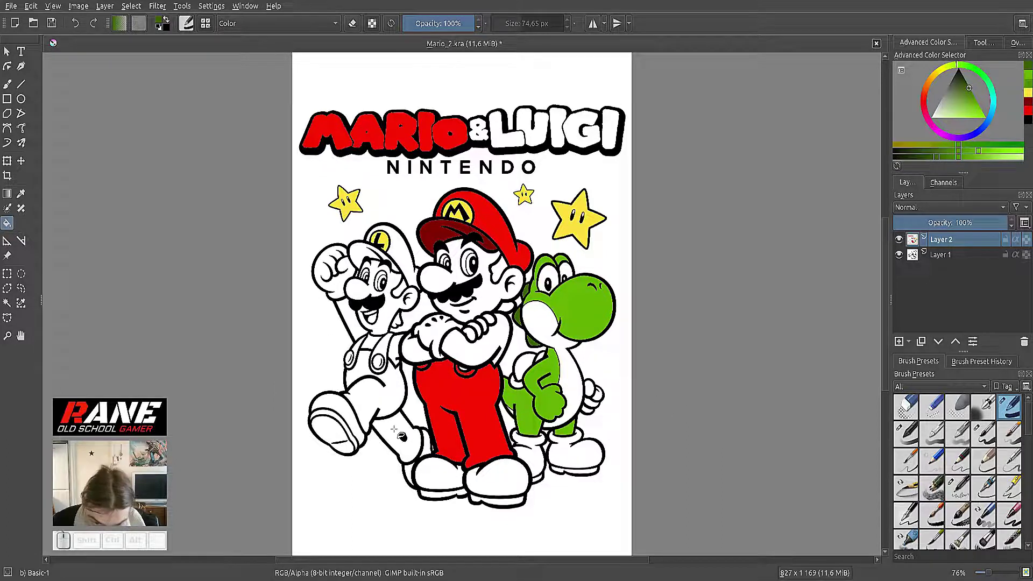
left_click(368, 395)
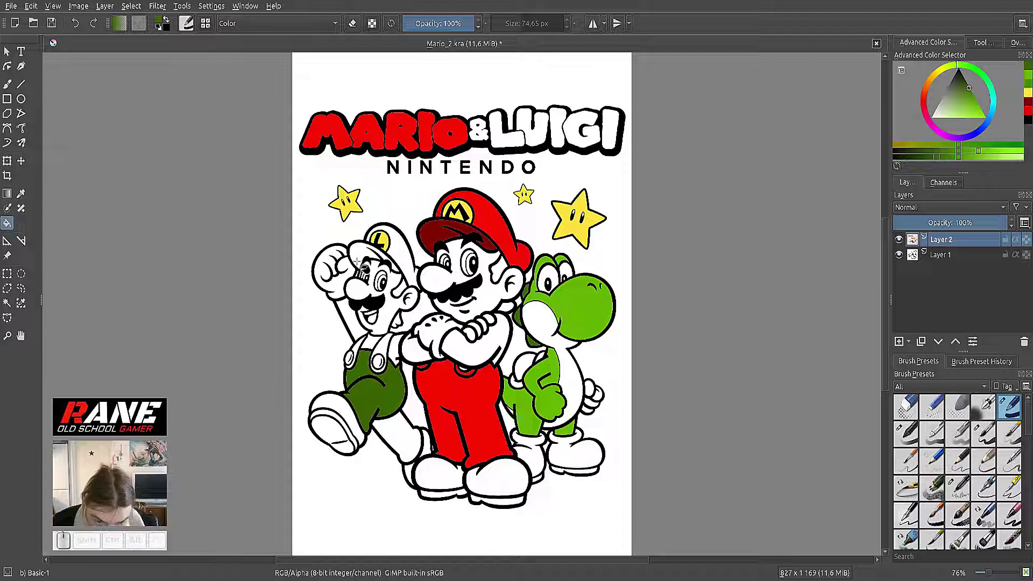
left_click(76, 24)
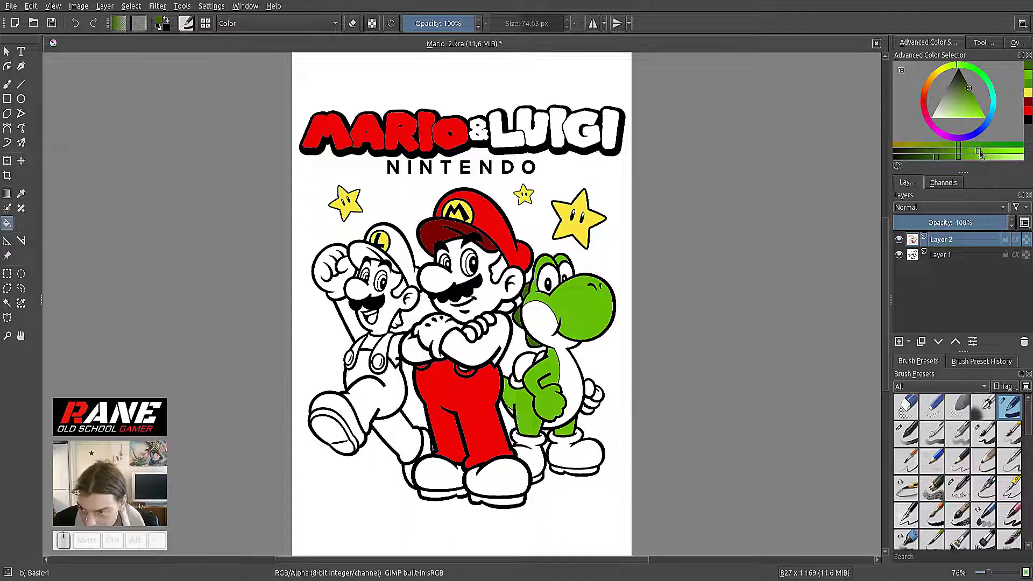
Mix a light green and fill Yoshi's cheek and belly with it.
left_click(1011, 157)
left_click(999, 157)
left_click(571, 368)
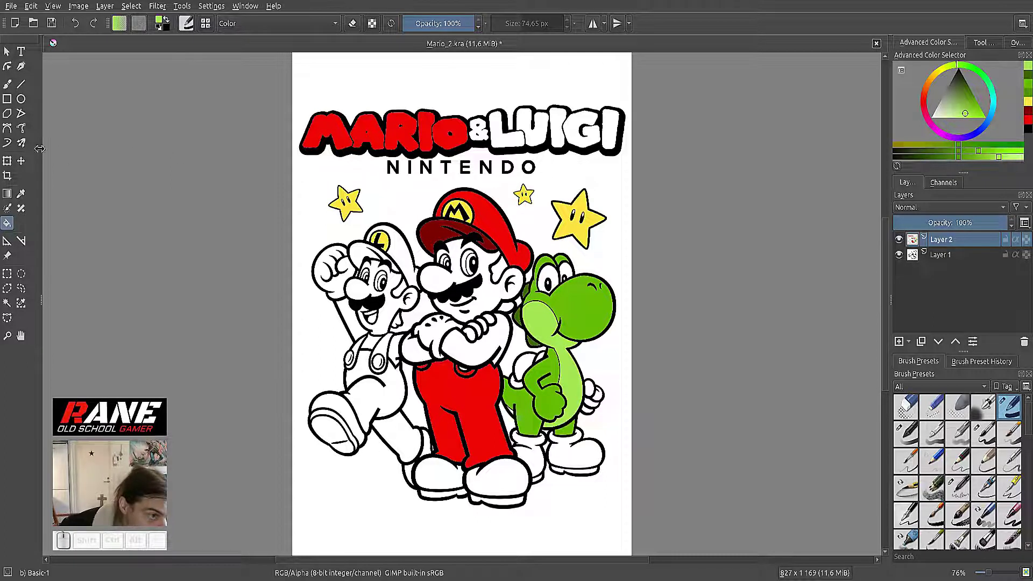
Sample the dark green from the back of Yoshi's head and fill the three parts of his far hand beside the belly.
left_click(22, 193)
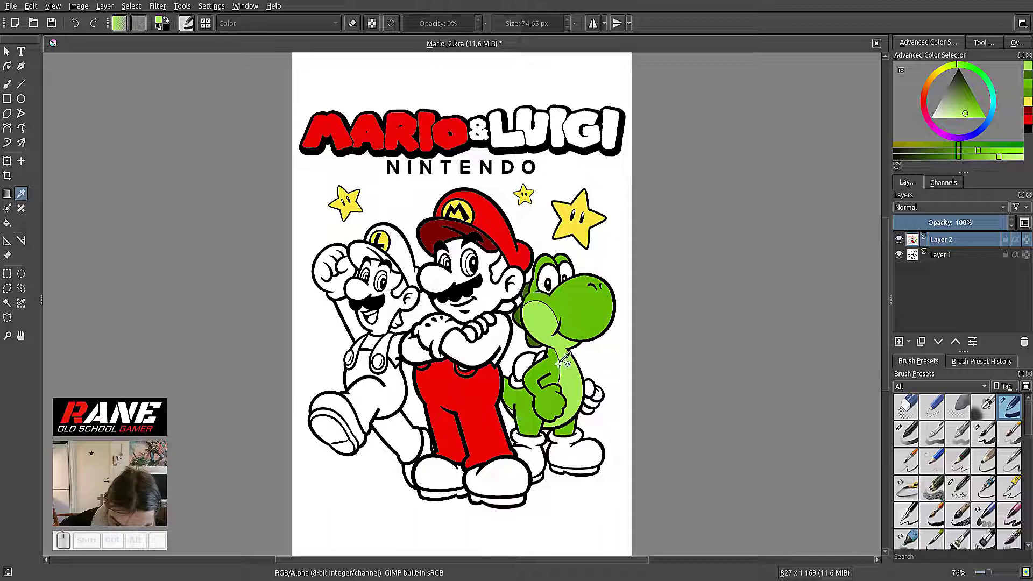
left_click(518, 315)
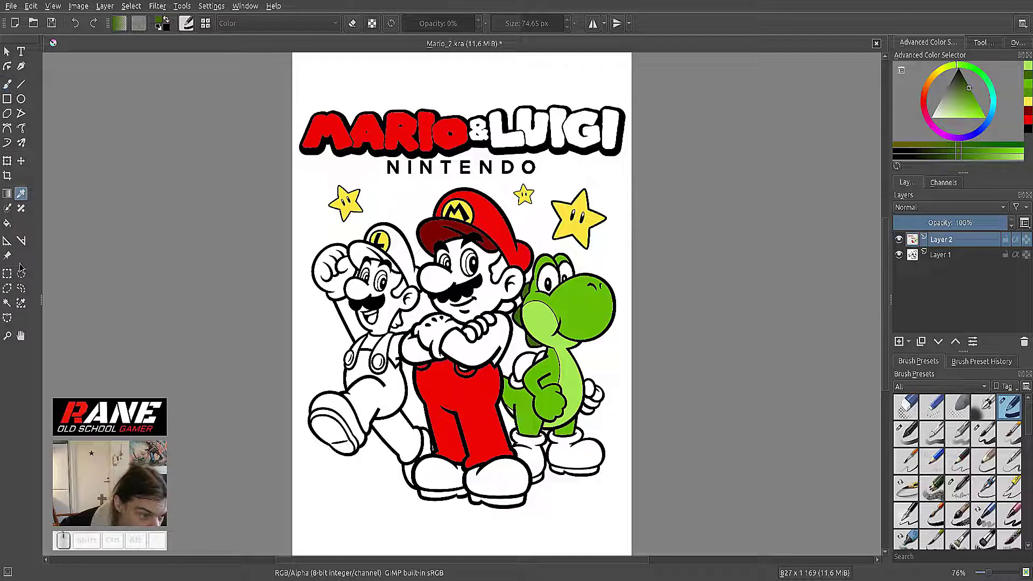
left_click(8, 224)
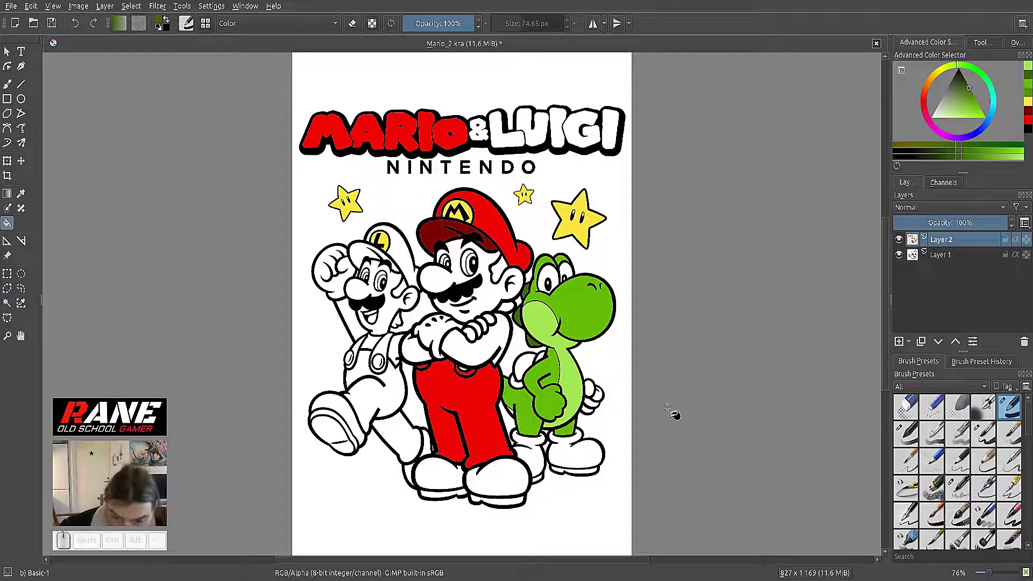
left_click(589, 389)
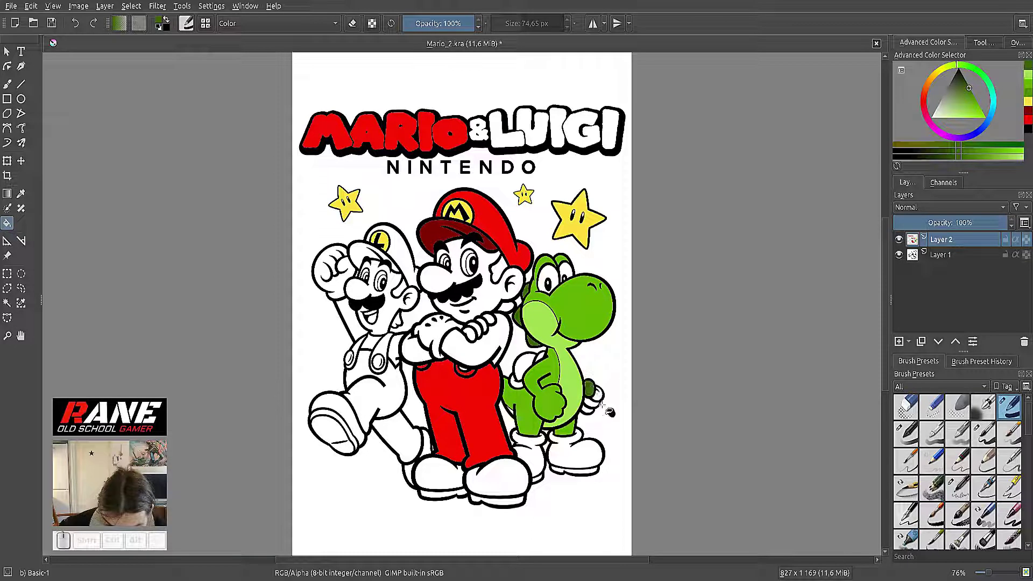
left_click(591, 403)
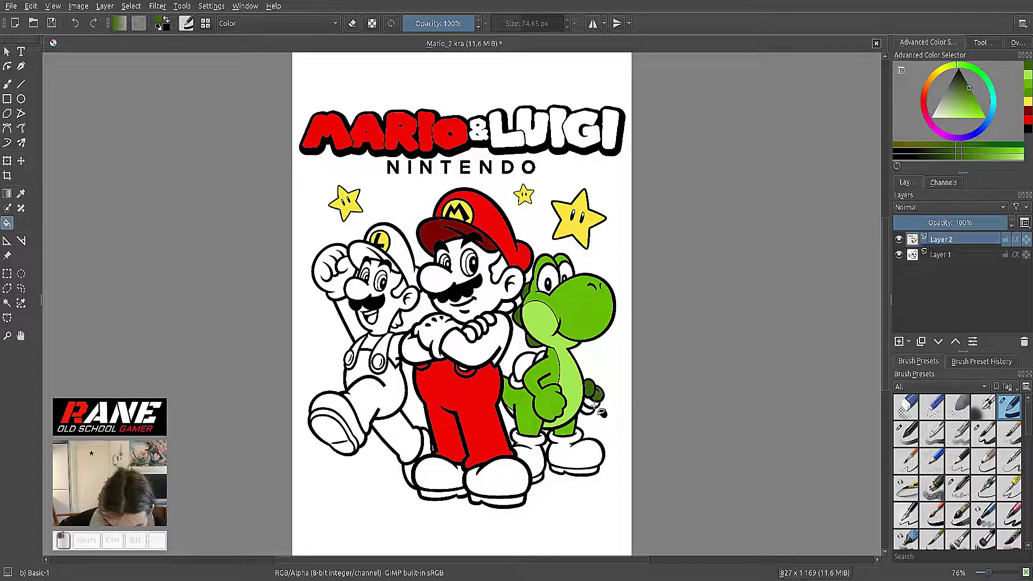
left_click(587, 410)
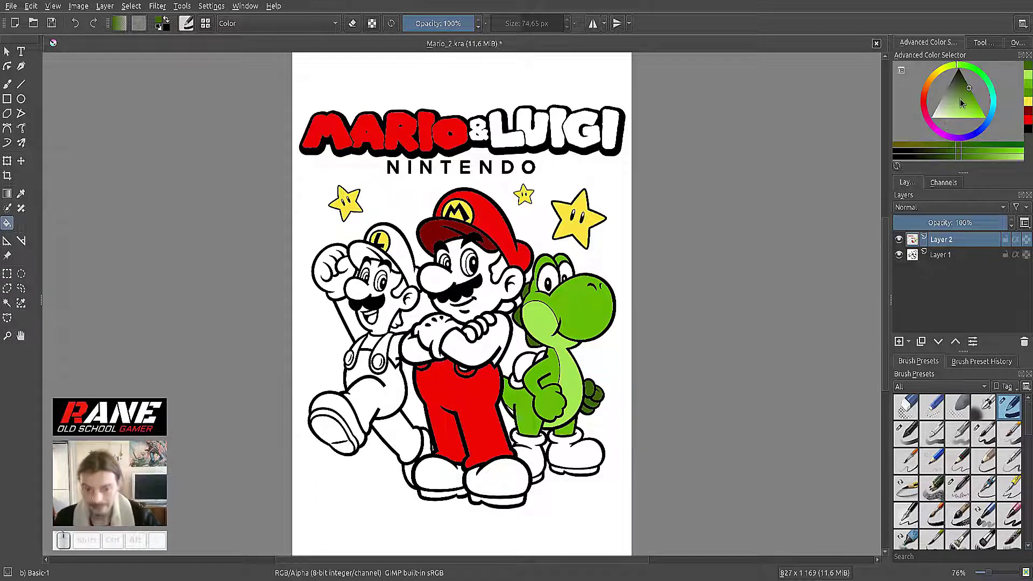
Mix a brown, undo its trial fill on Yoshi's shoe, and fill both of Yoshi's shoes with a lighter brown.
left_click(929, 82)
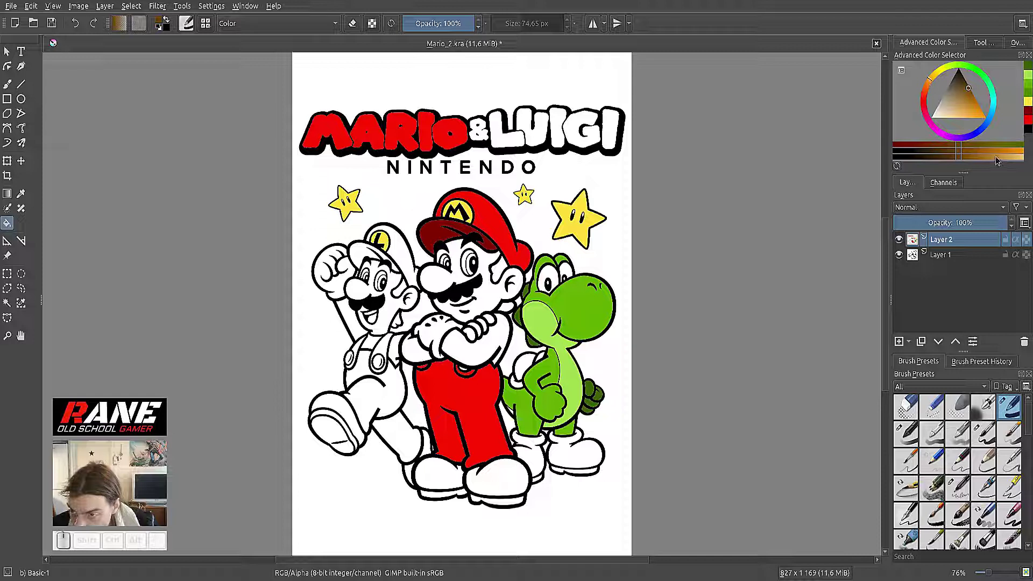
left_click(574, 458)
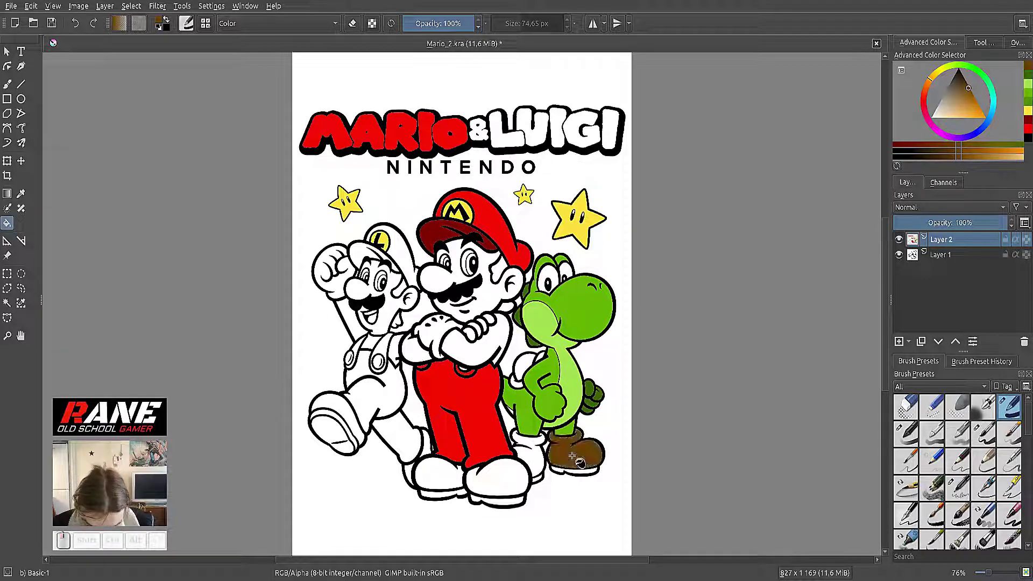
left_click(75, 23)
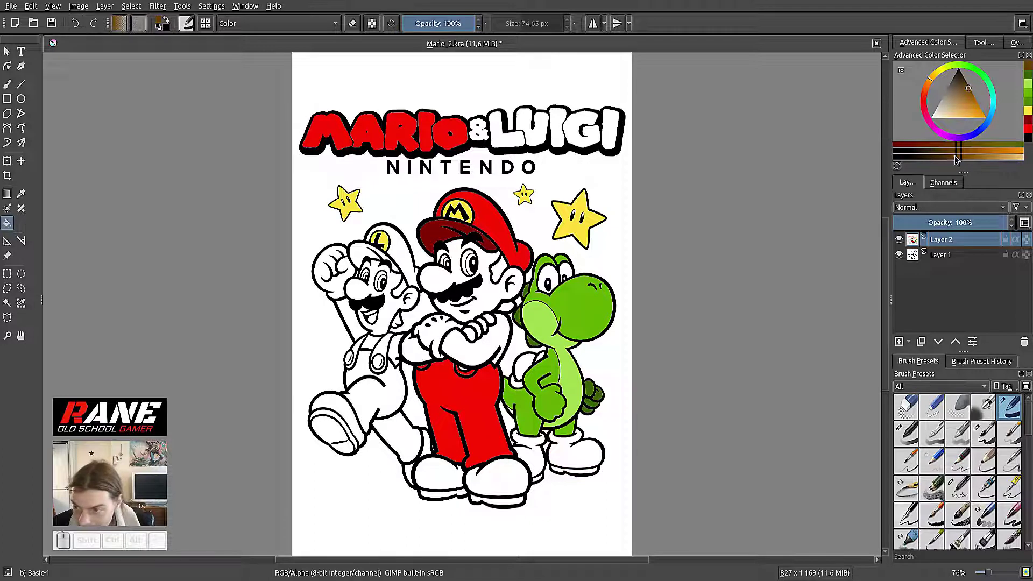
left_click(980, 154)
left_click(598, 453)
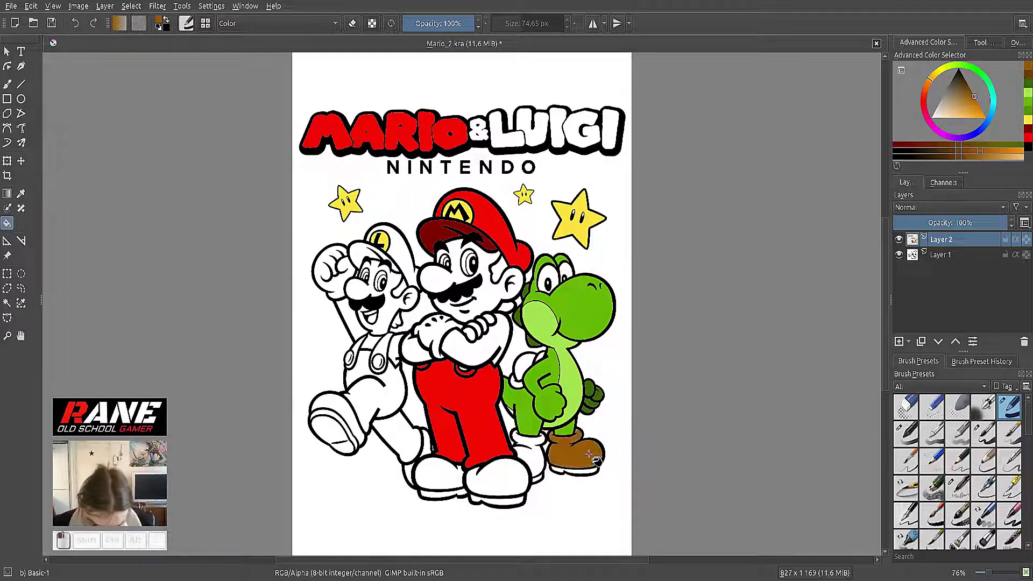
left_click(538, 458)
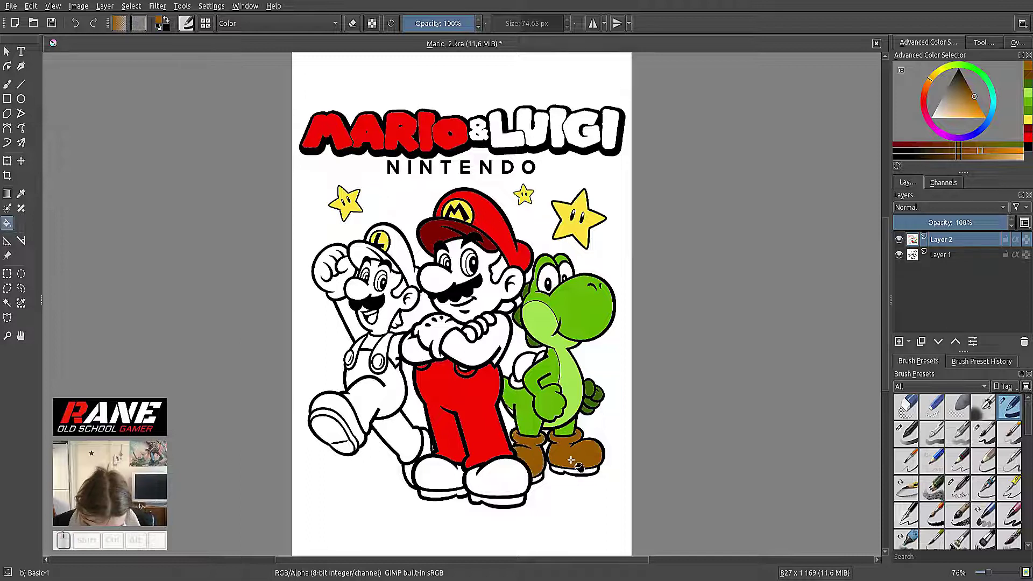
Fill the uppers of Mario's and Luigi's shoes with the same brown.
left_click(500, 476)
left_click(433, 476)
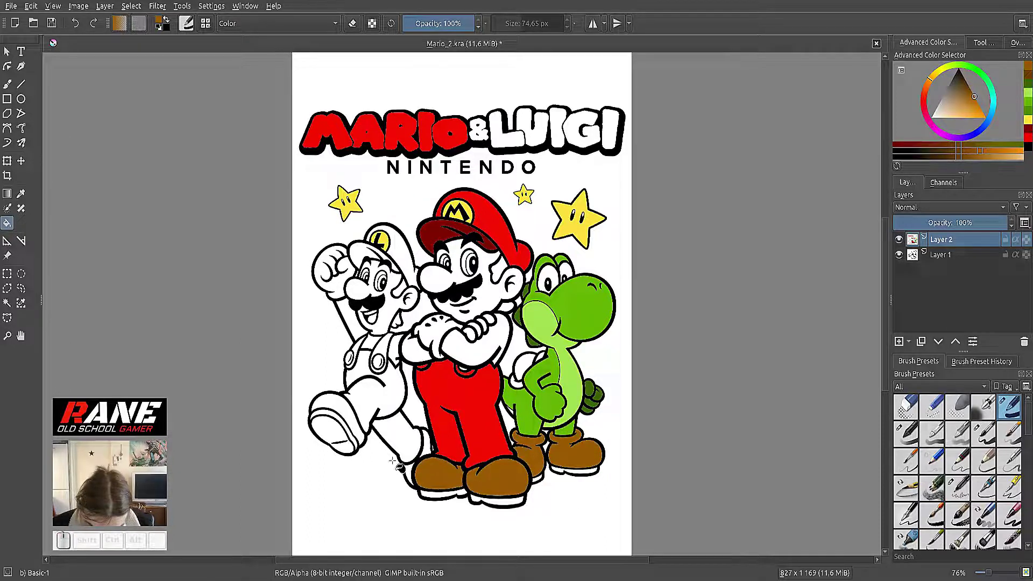
left_click(341, 405)
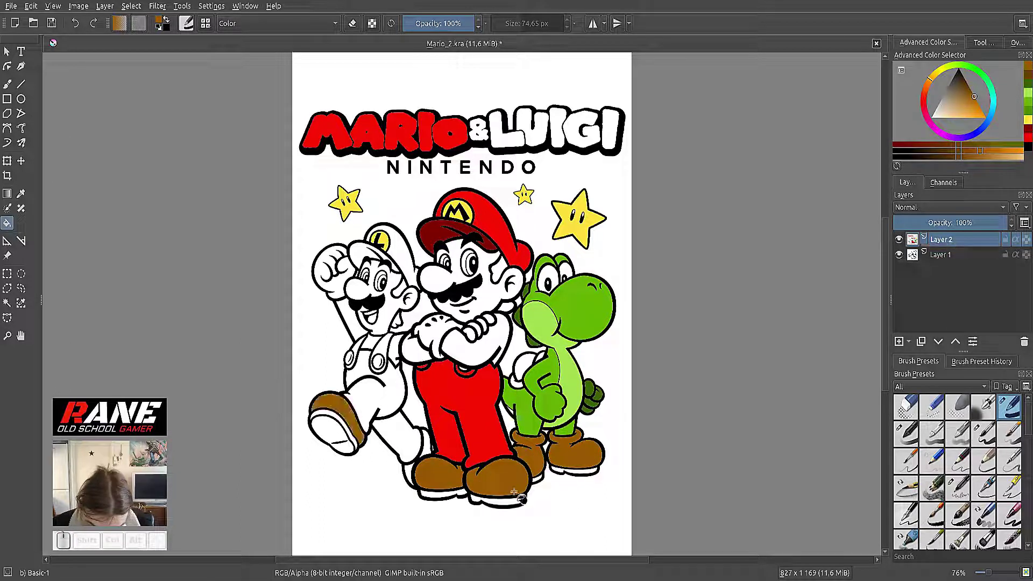
left_click(428, 445)
left_click(418, 478)
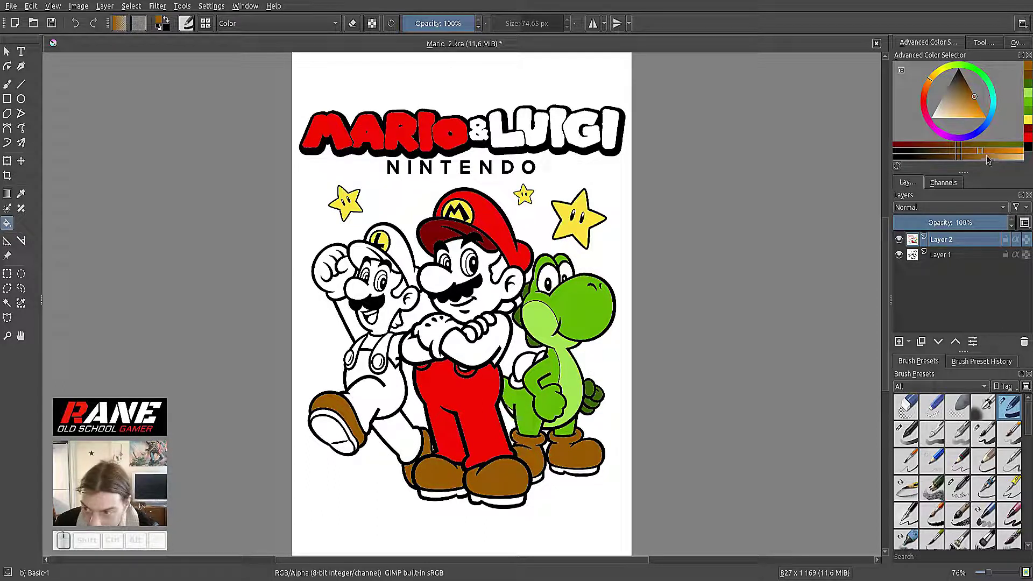
Mix a lighter orange-brown and fill the soles of Yoshi's and Mario's shoes and of Luigi's raised shoe.
left_click(1009, 156)
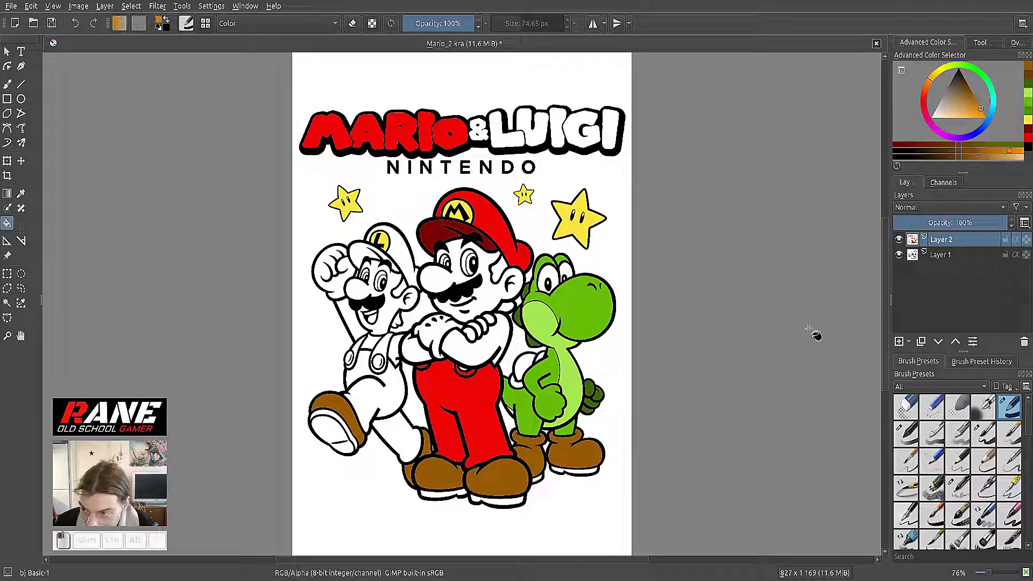
left_click(592, 471)
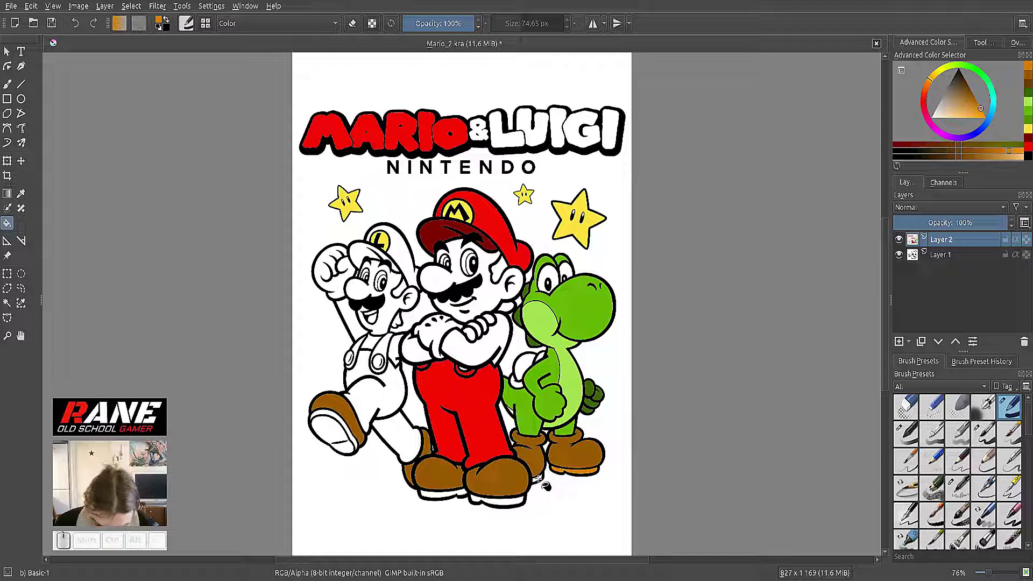
left_click(501, 503)
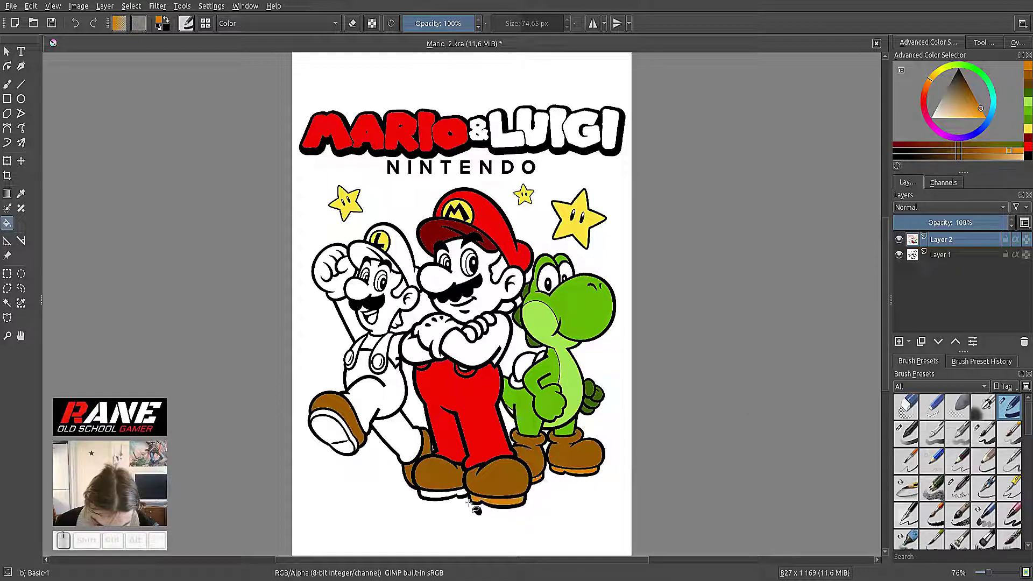
left_click(441, 495)
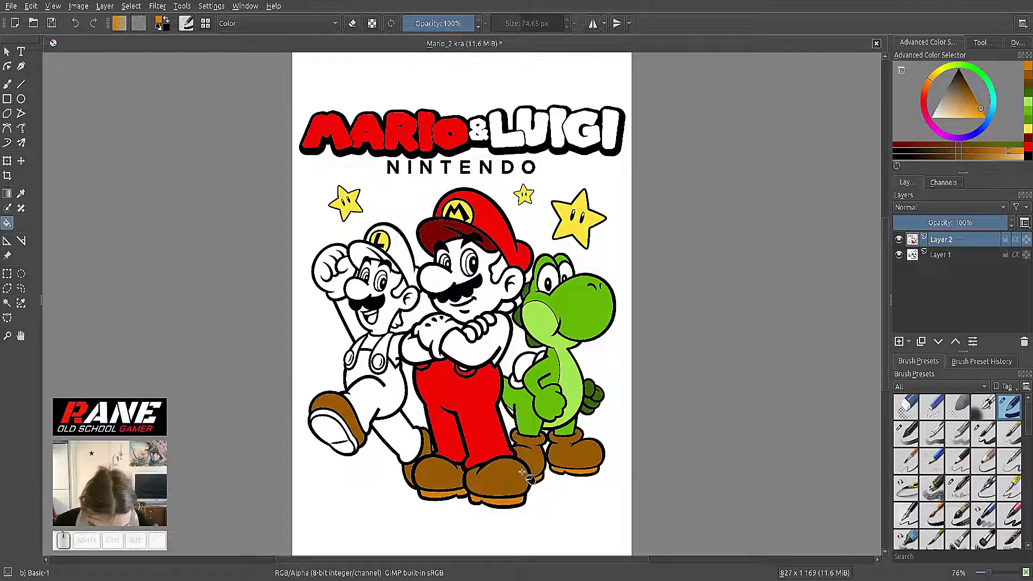
left_click(337, 431)
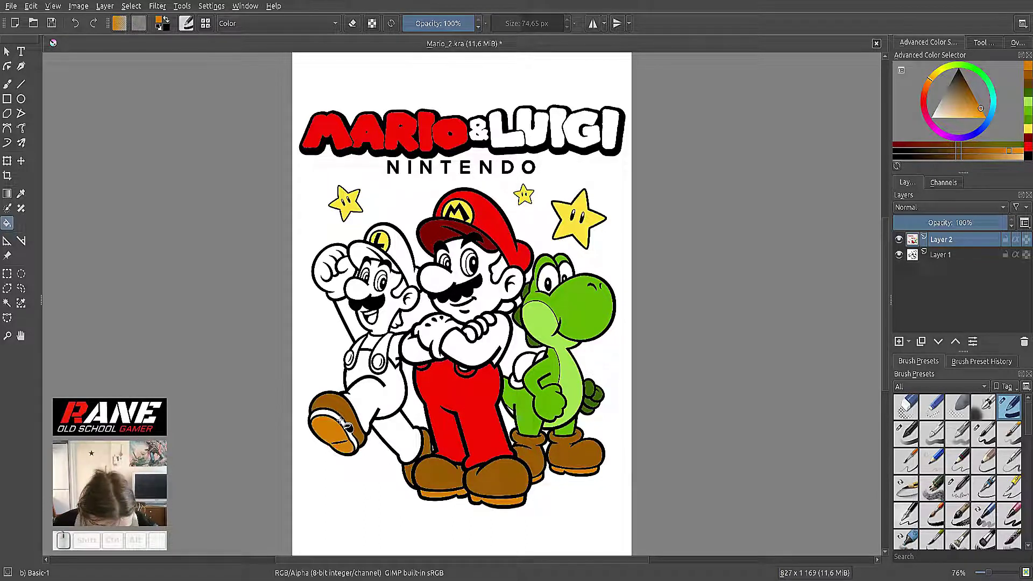
left_click(339, 420)
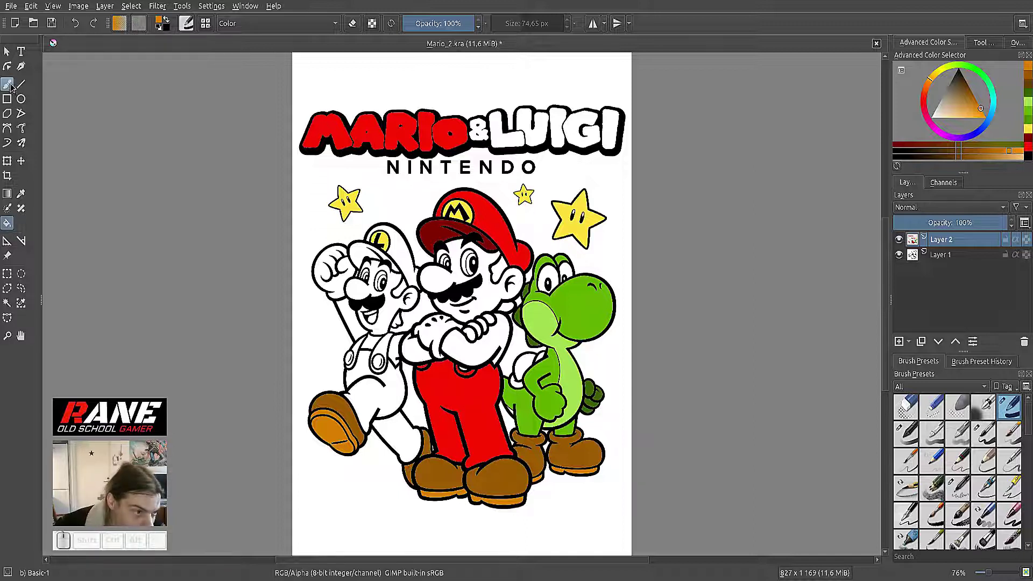
Sample the yellow from a star and fill the two round buttons on Luigi's overalls with it.
left_click(21, 193)
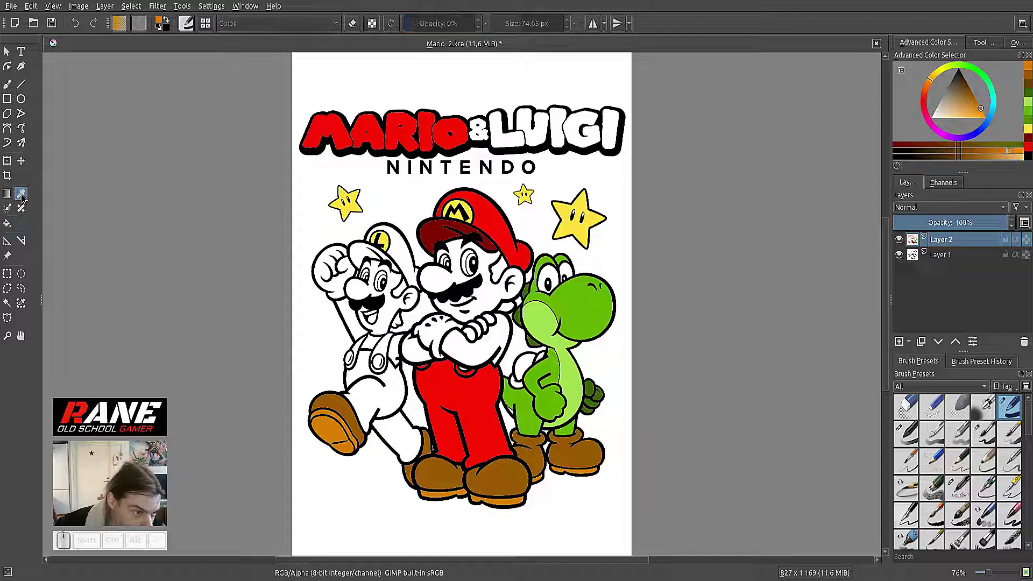
left_click(355, 204)
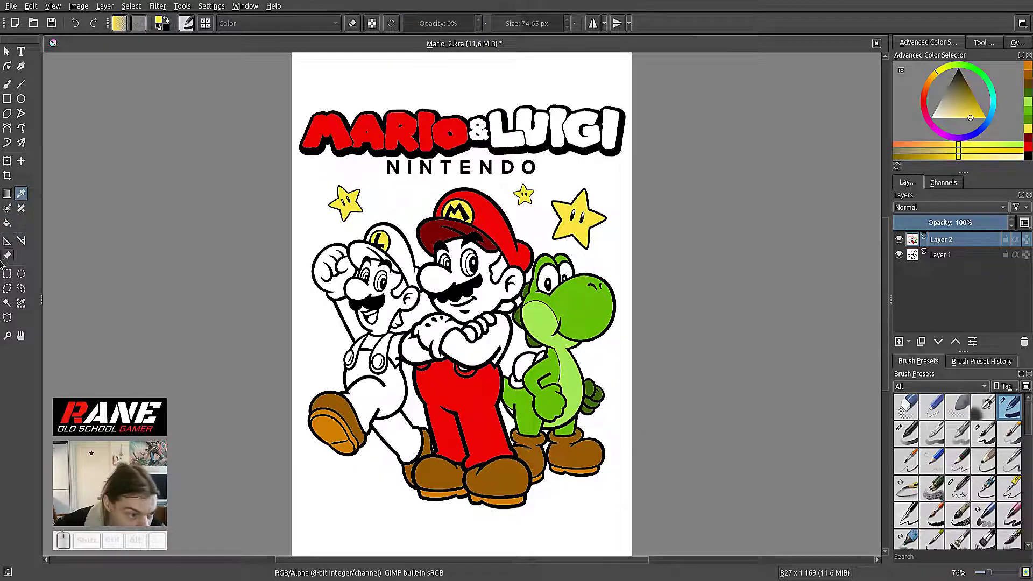
left_click(7, 223)
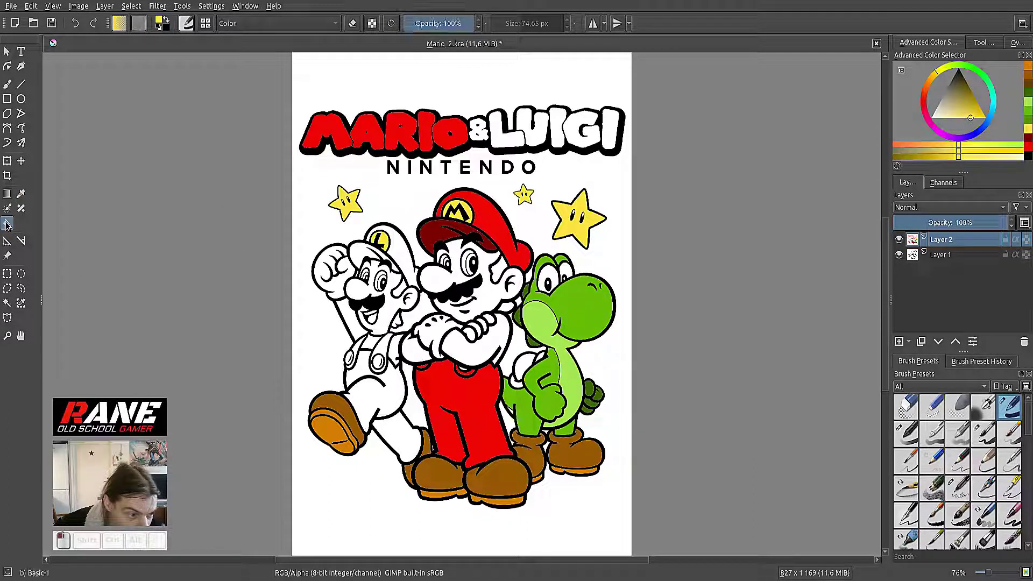
left_click(349, 358)
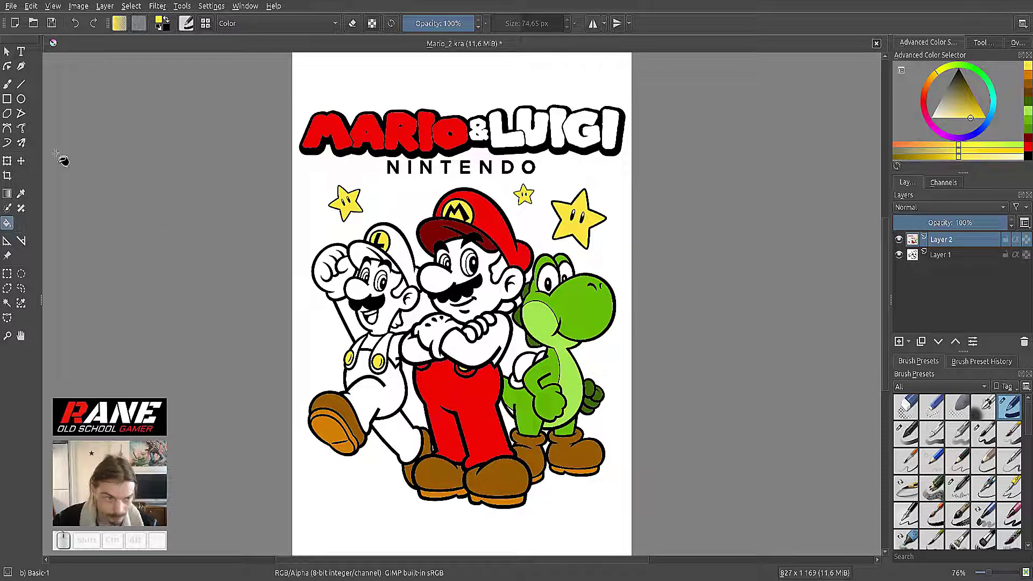
Sample the bright green from Yoshi's nose and fill all the letters of LUIGI in the title with it.
left_click(21, 193)
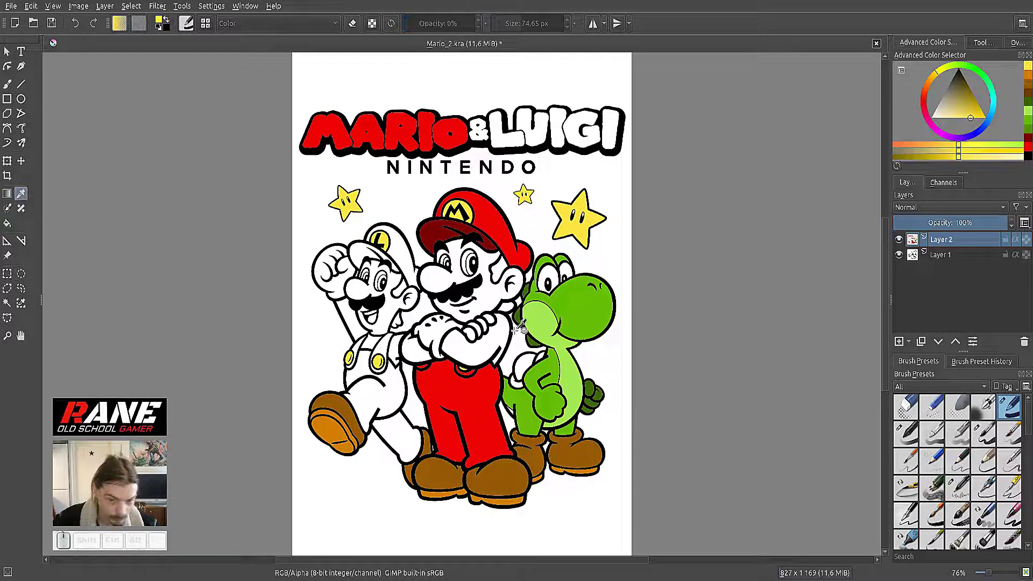
left_click(582, 305)
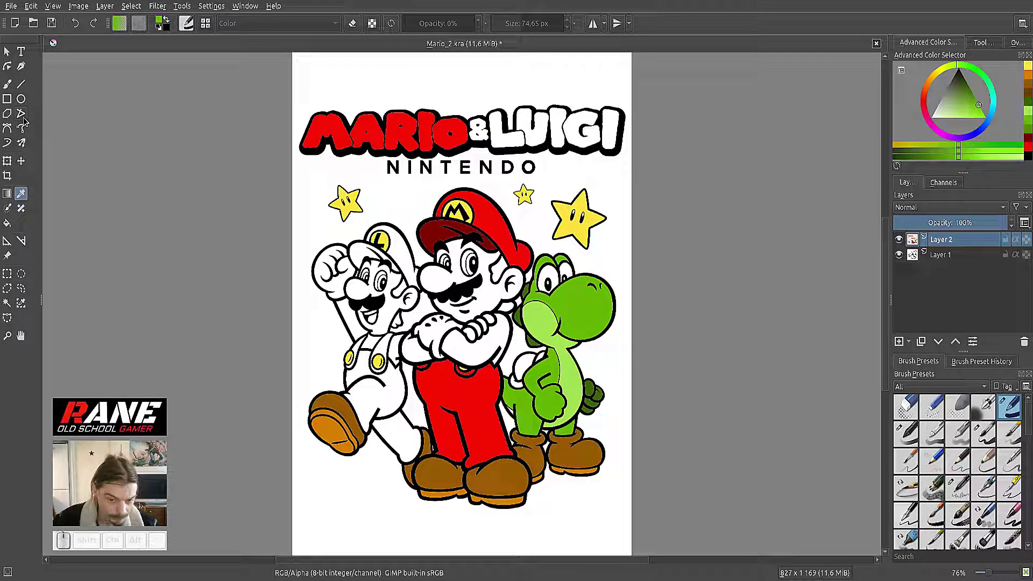
left_click(7, 222)
left_click(504, 139)
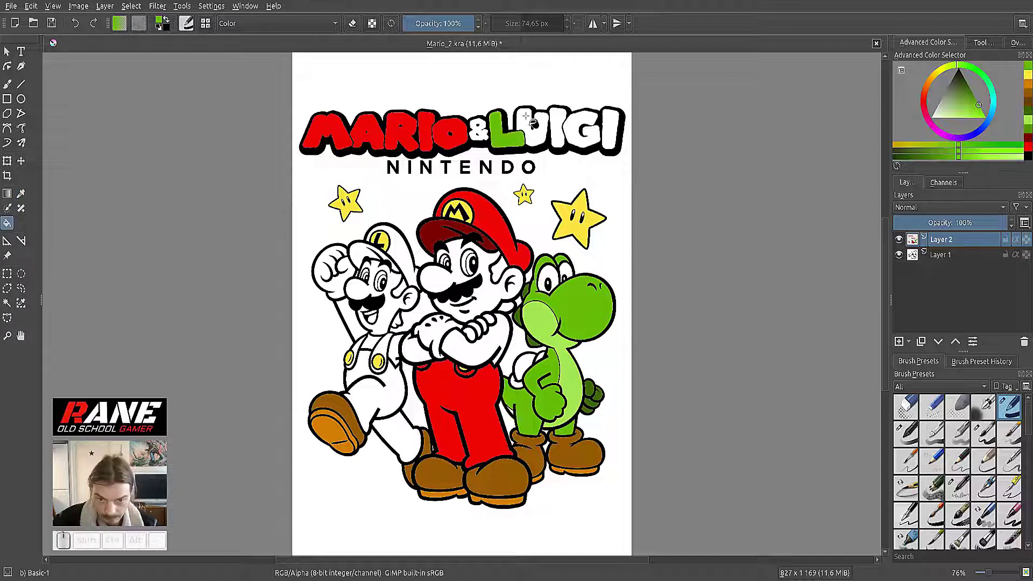
left_click(532, 129)
left_click(559, 128)
left_click(579, 132)
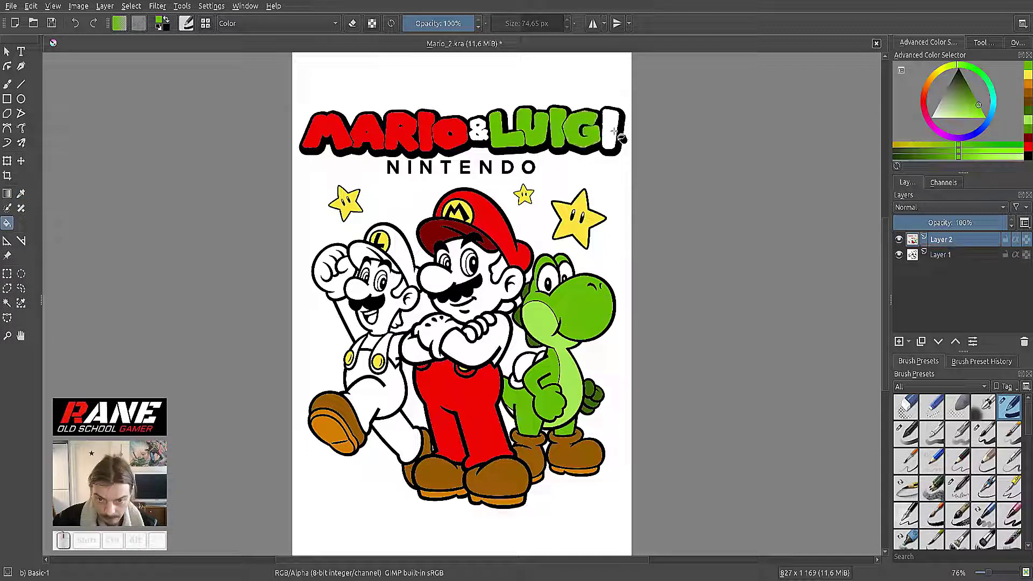
left_click(616, 135)
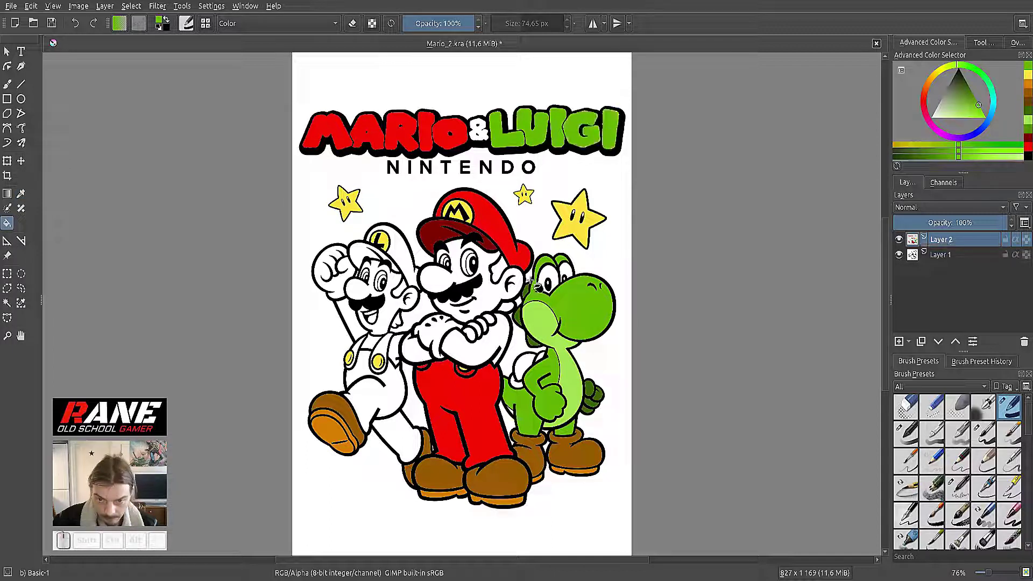
Fill Luigi's overalls, their straps and the crown of his cap with the same bright green.
left_click(398, 383)
left_click(368, 350)
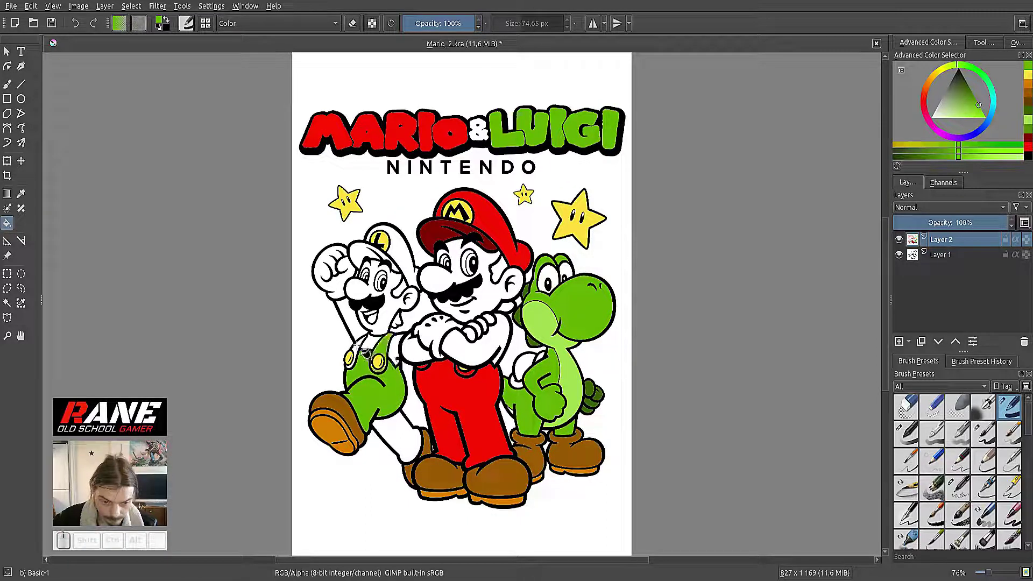
left_click(403, 262)
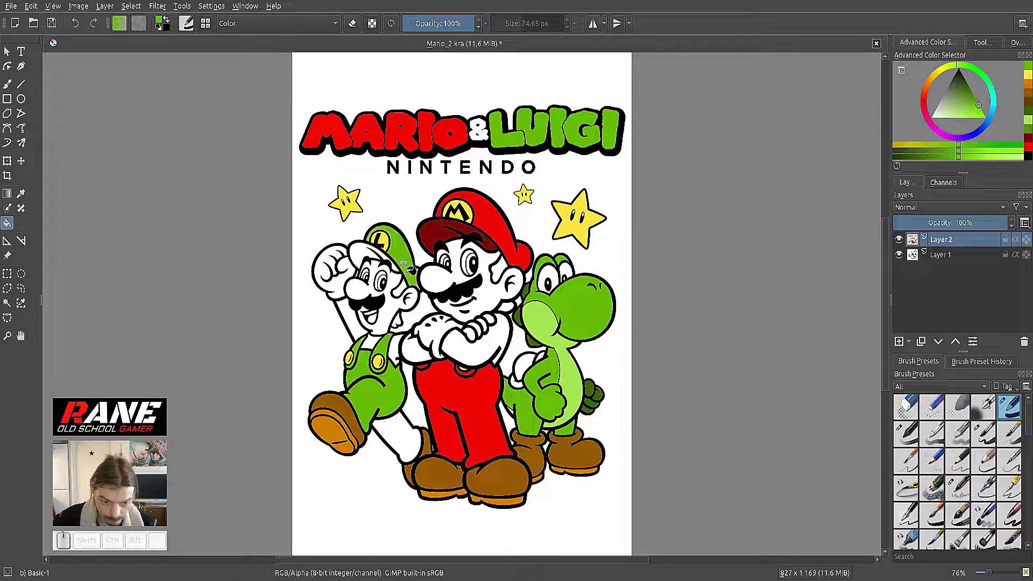
Fill Luigi's standing leg with the bright green and his cap's visor with the dark green sampled from Yoshi.
left_click(400, 436)
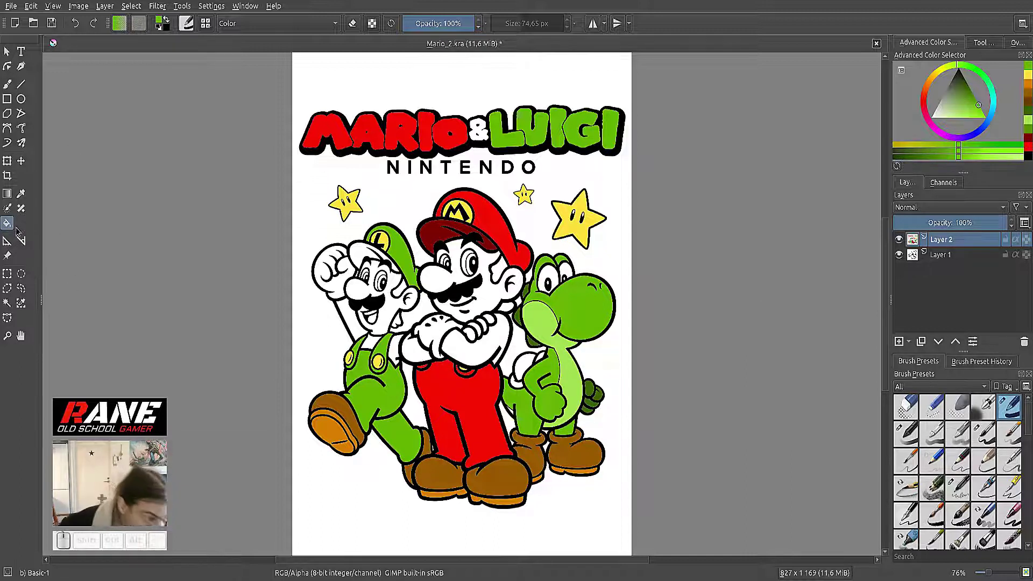
left_click(21, 193)
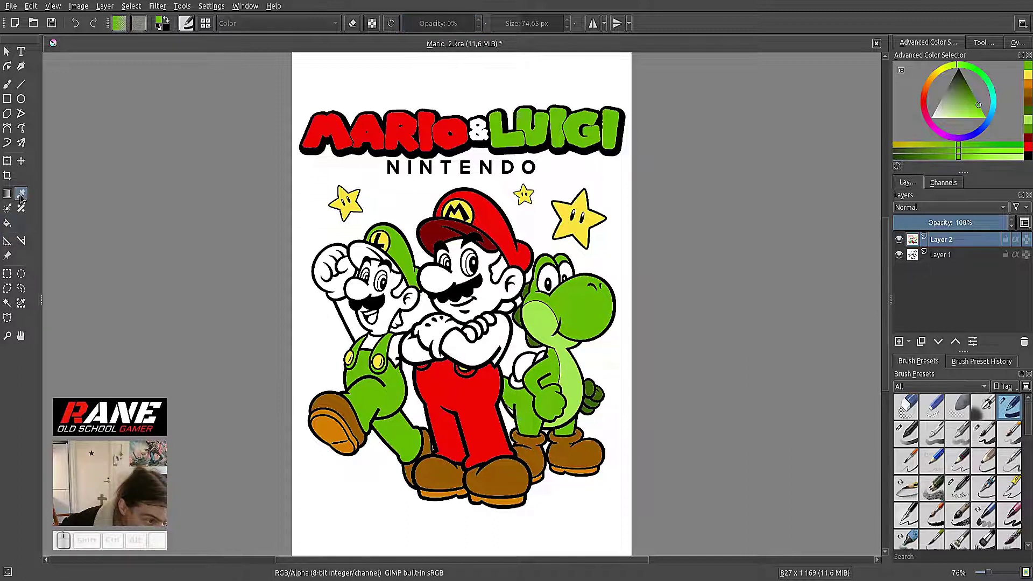
left_click(530, 289)
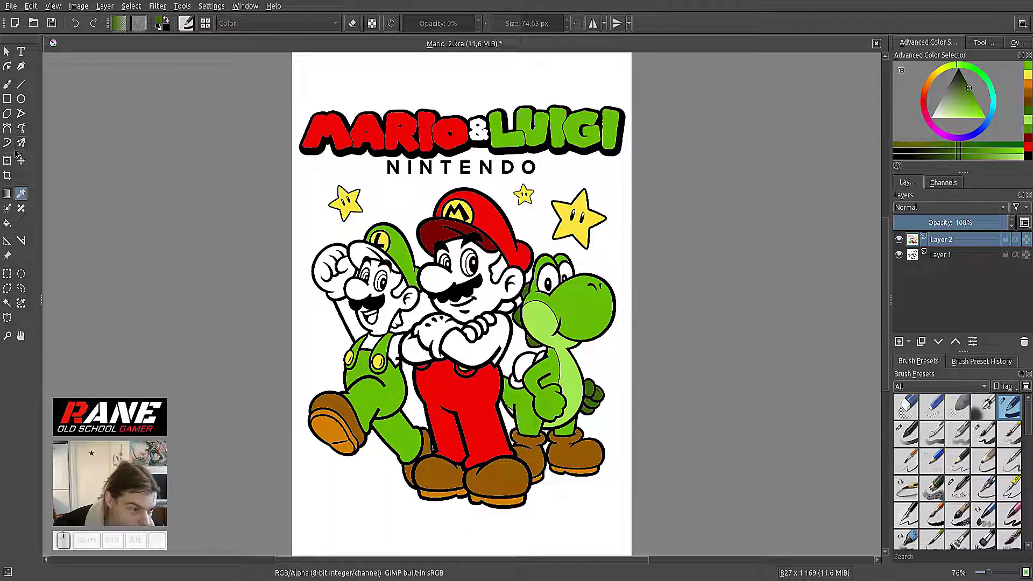
left_click(7, 222)
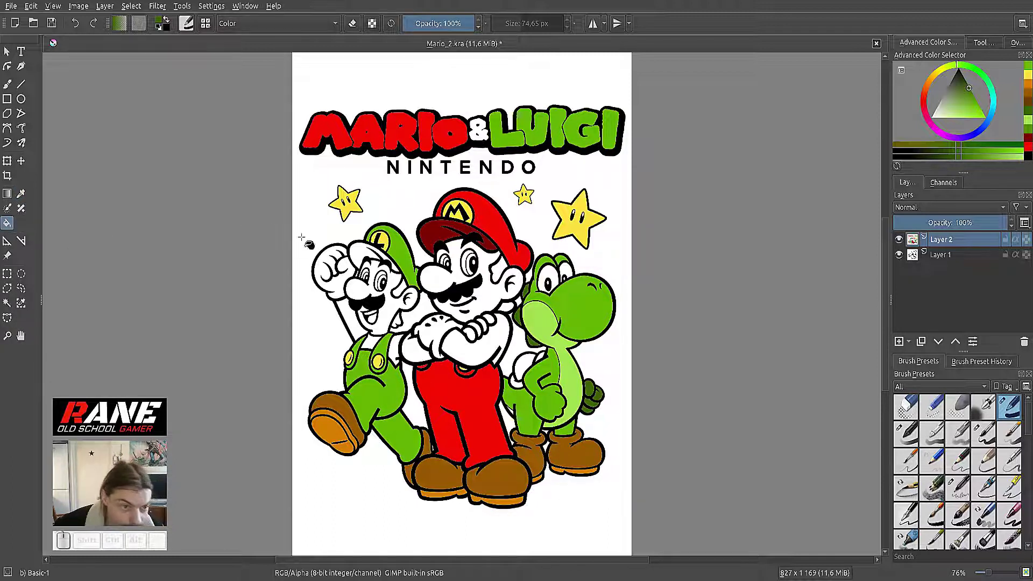
left_click(358, 252)
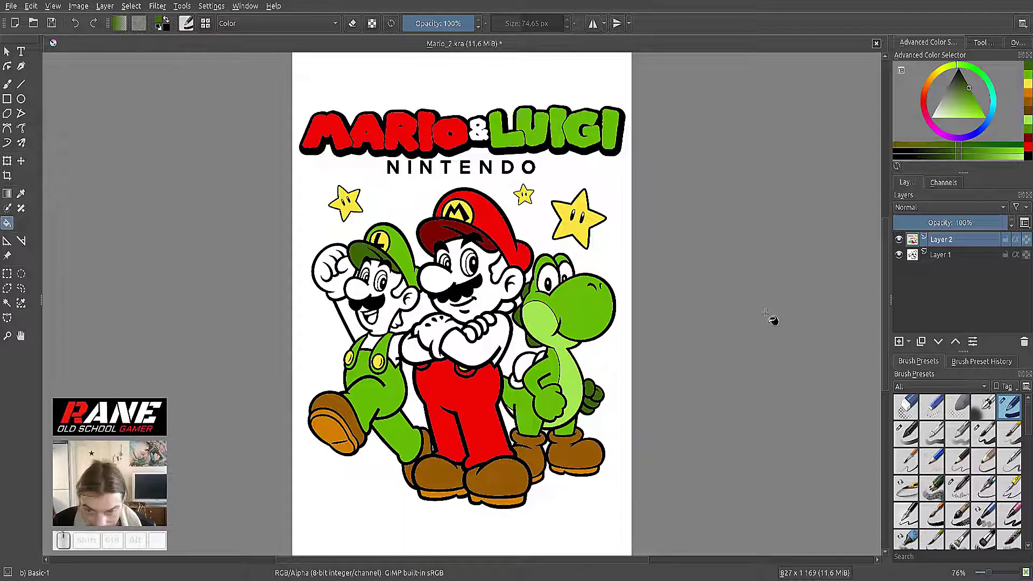
Change the fill colour to a blue hue and mix a medium sky blue.
left_click(992, 112)
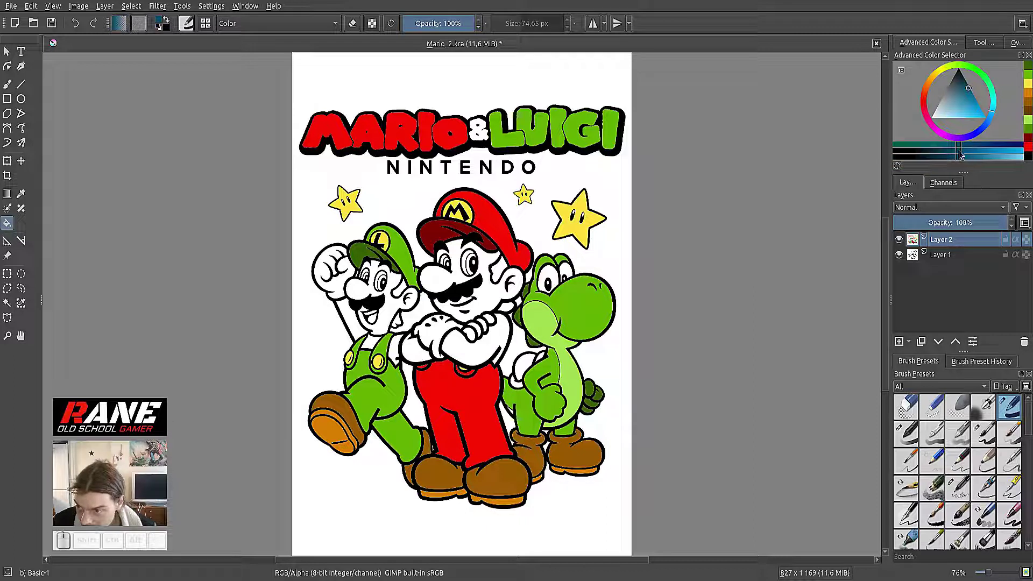
left_click(1009, 152)
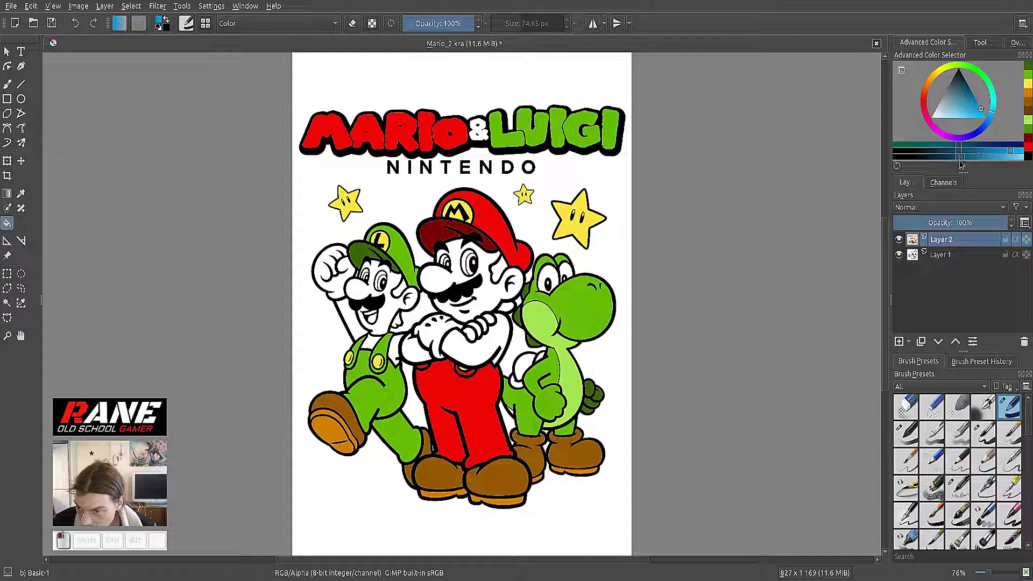
left_click(1011, 155)
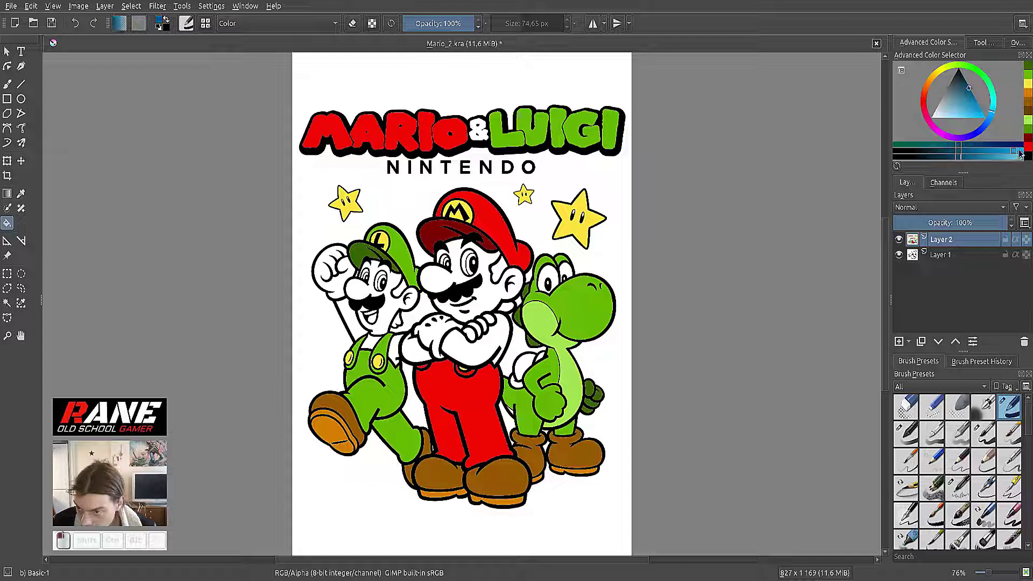
left_click(1025, 153)
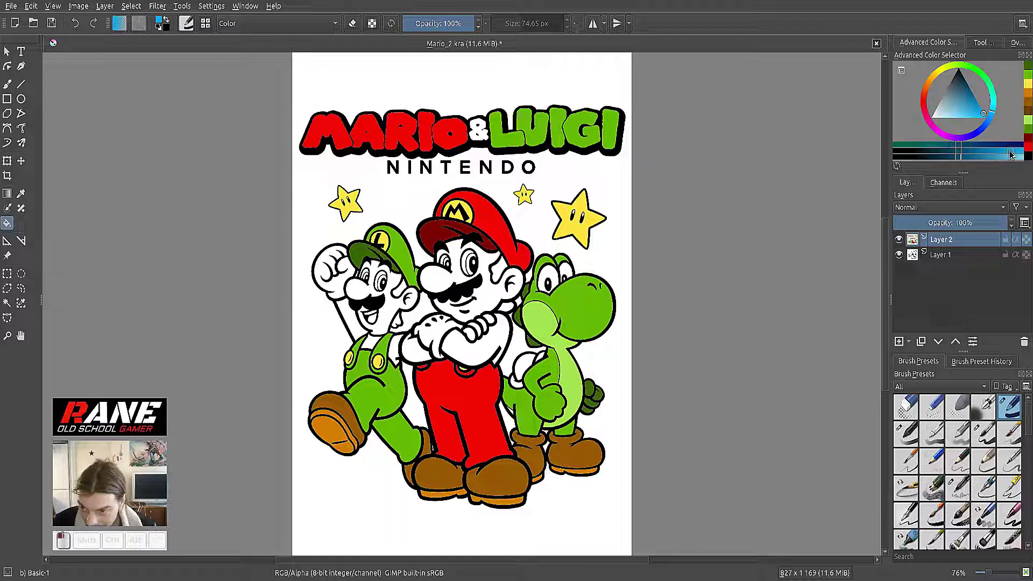
left_click(1009, 155)
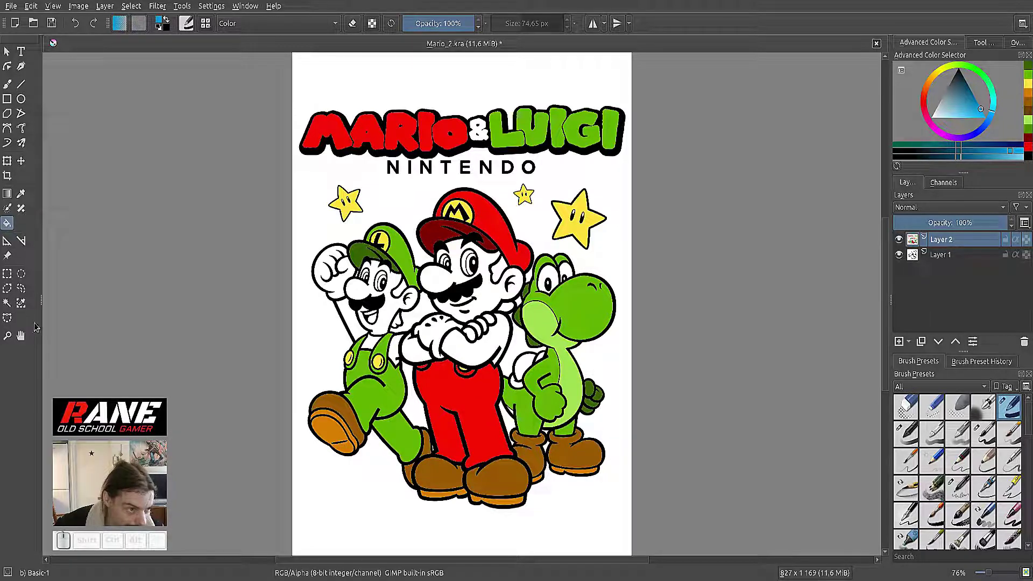
Try a sky blue and a dark navy fill on Luigi's raised sleeve, undoing each one.
left_click(350, 322)
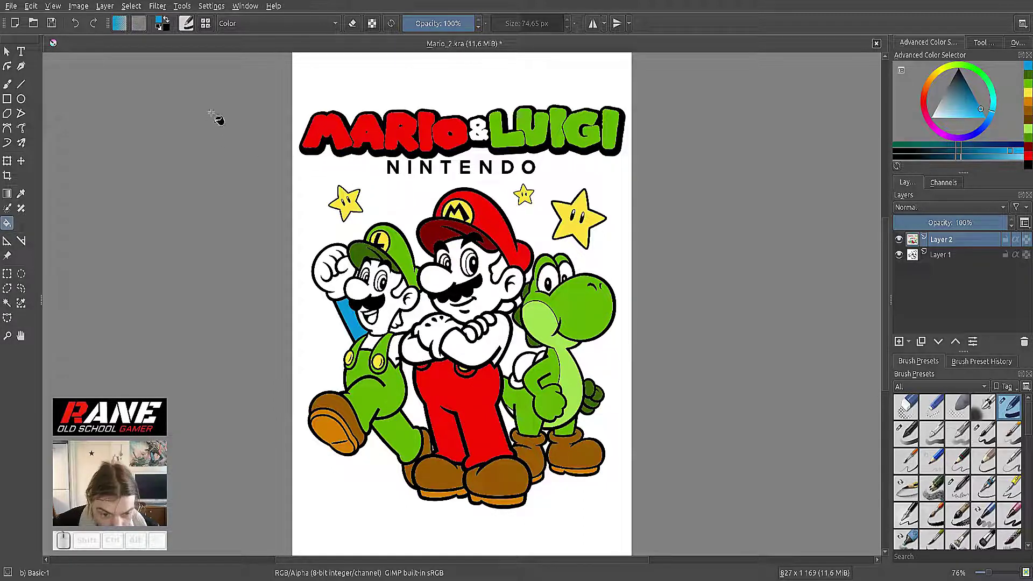
left_click(76, 25)
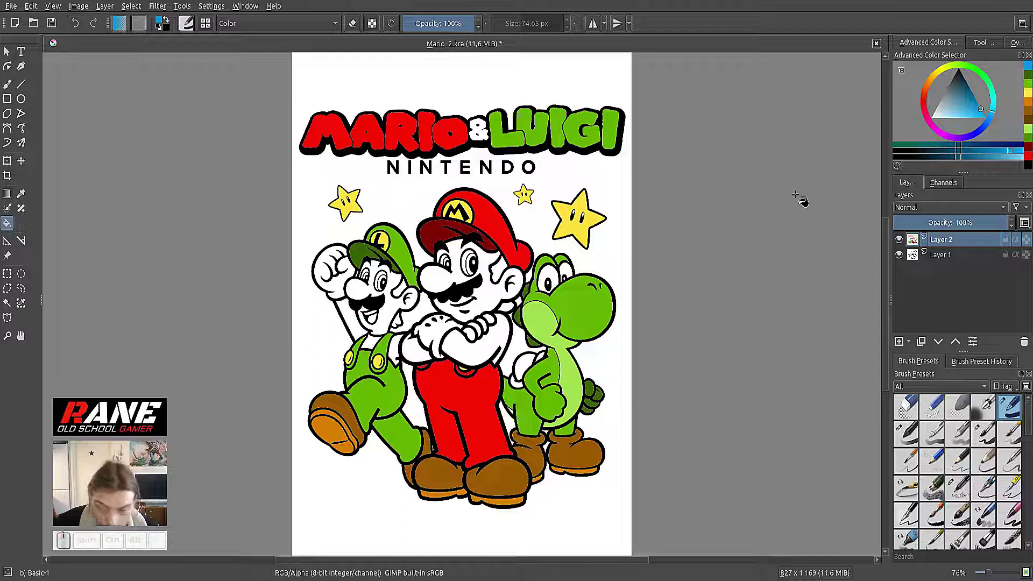
left_click(990, 152)
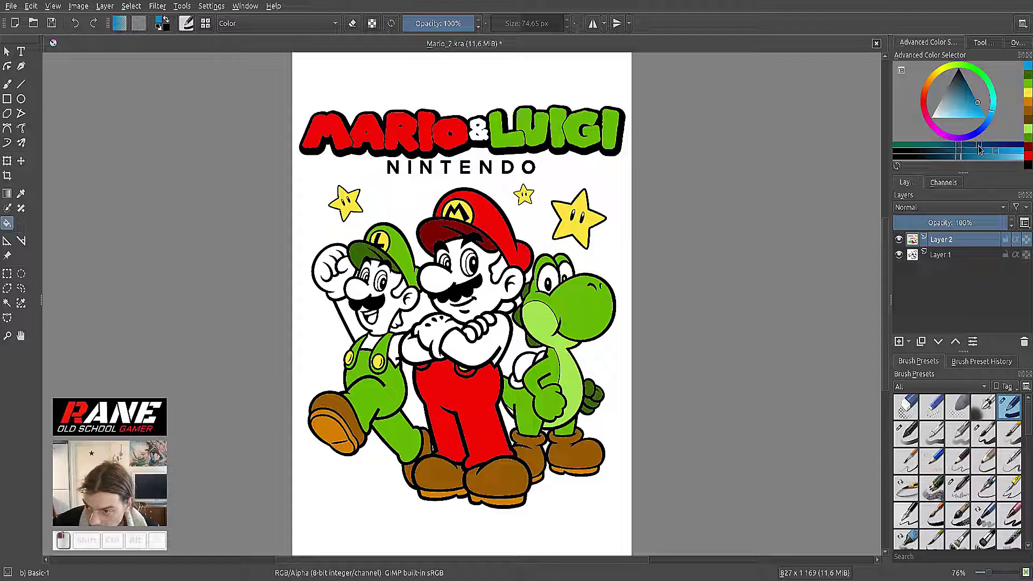
left_click(971, 153)
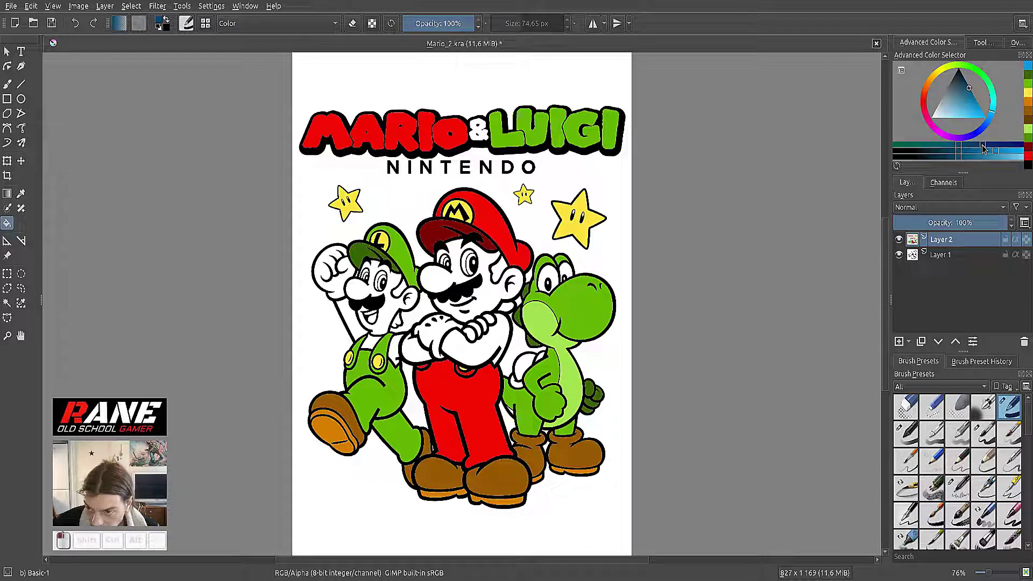
left_click(982, 149)
left_click(359, 326)
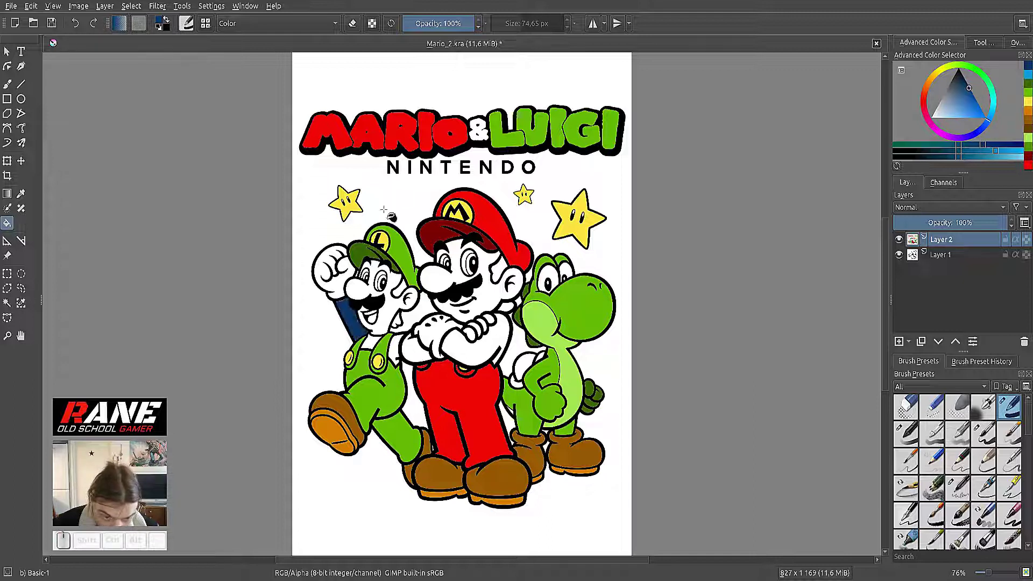
left_click(74, 23)
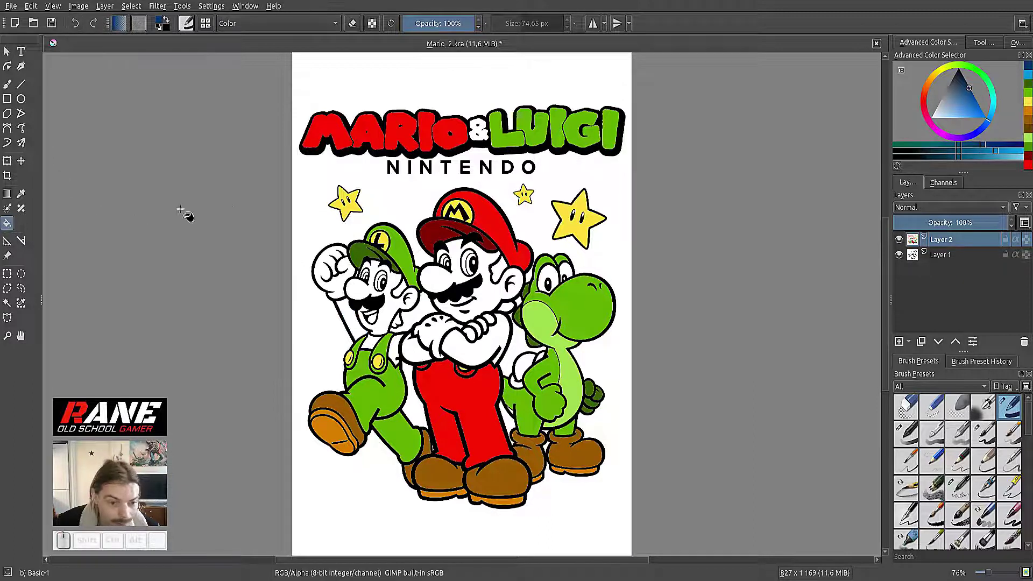
Pick a medium blue and fill the visible shirt parts and sleeves of Luigi and Mario with it.
left_click(999, 155)
mouse_move(344, 309)
left_mouse_down()
mouse_move(367, 344)
mouse_move(409, 358)
mouse_move(421, 349)
left_mouse_up()
left_click(421, 349)
left_click(486, 353)
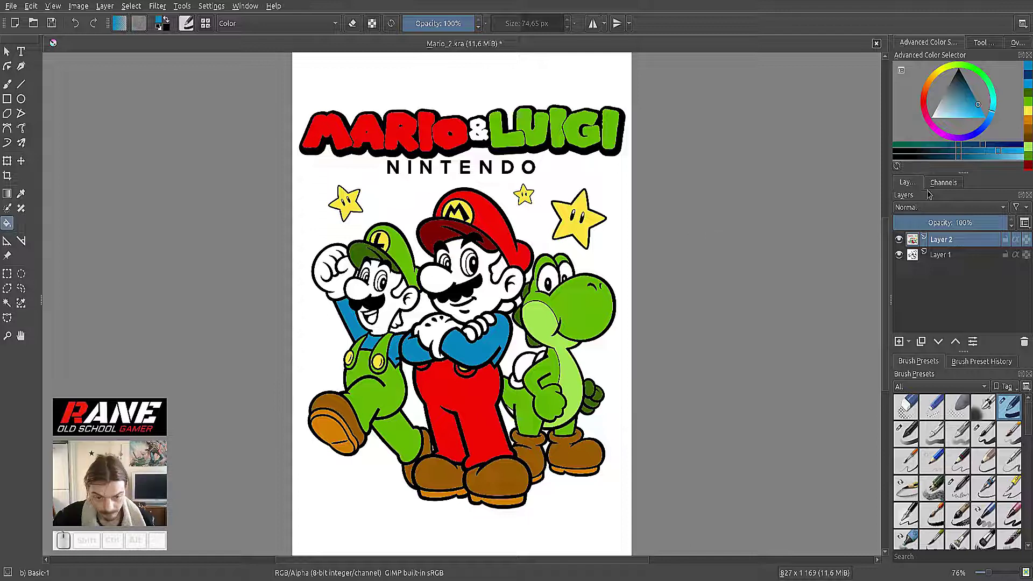
Mix a lighter, softer blue and fill the irises of Mario's and Luigi's eyes with it.
left_click(1007, 162)
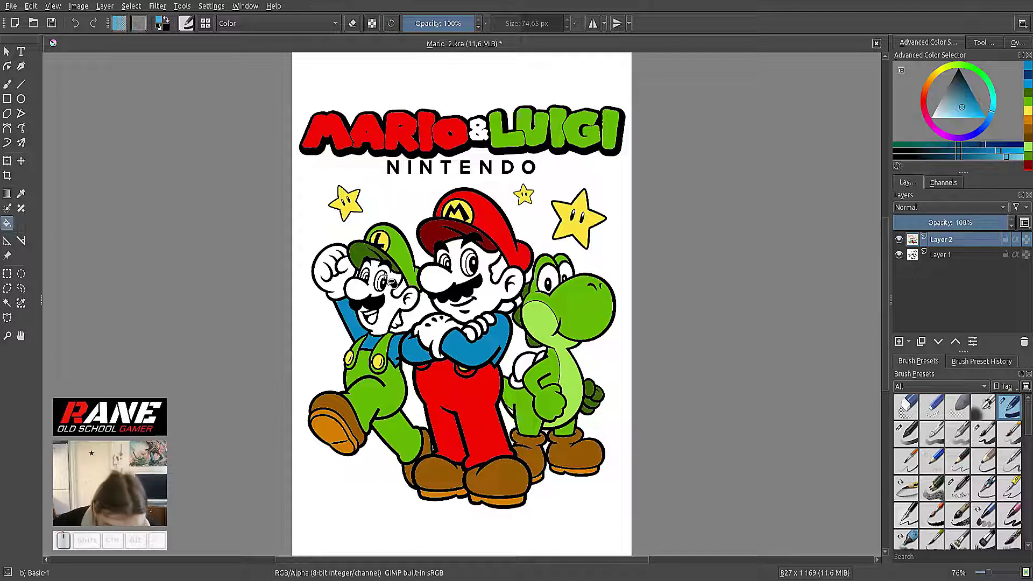
left_click(452, 264)
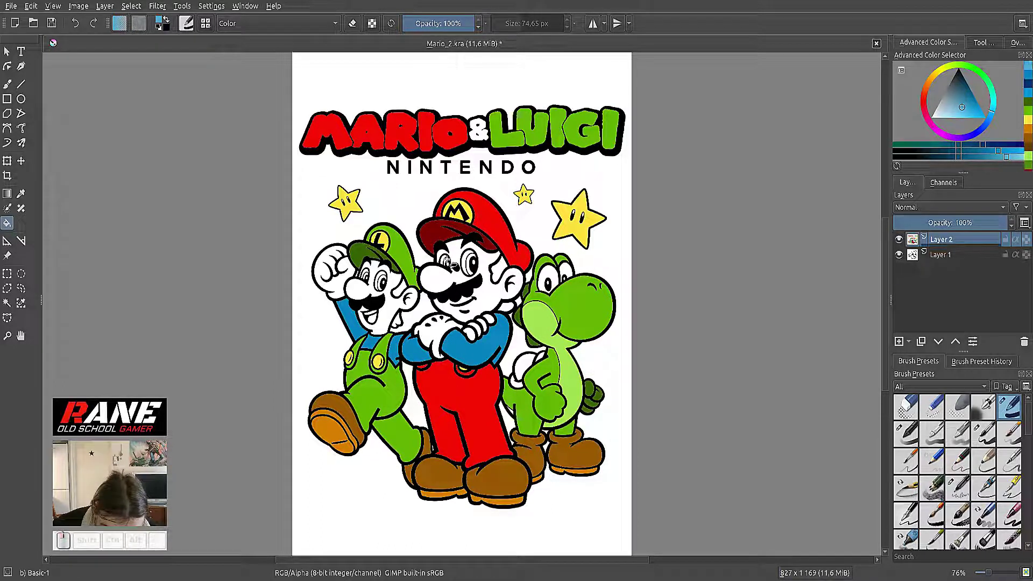
left_click(473, 262)
left_click(382, 283)
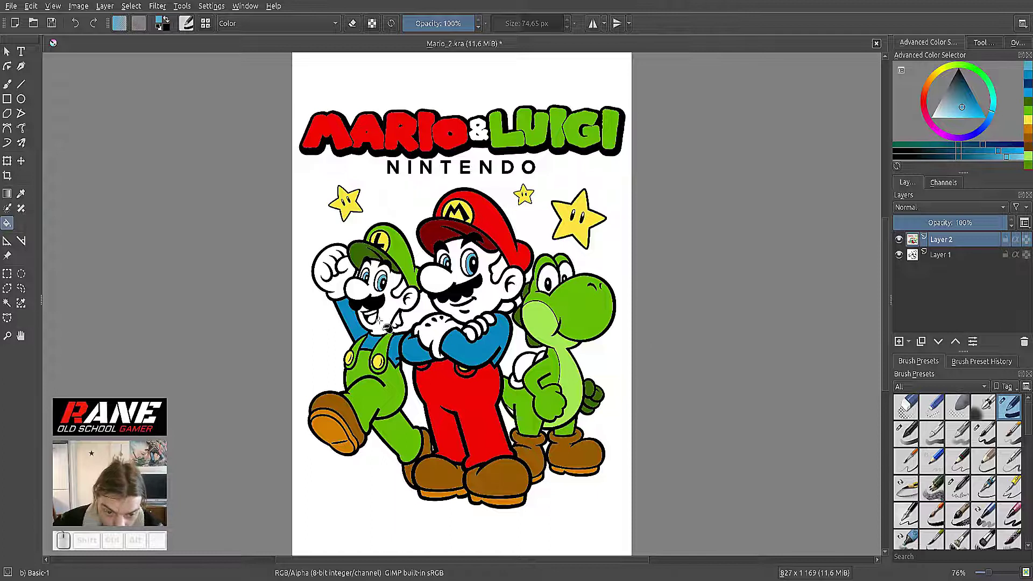
left_click(530, 312)
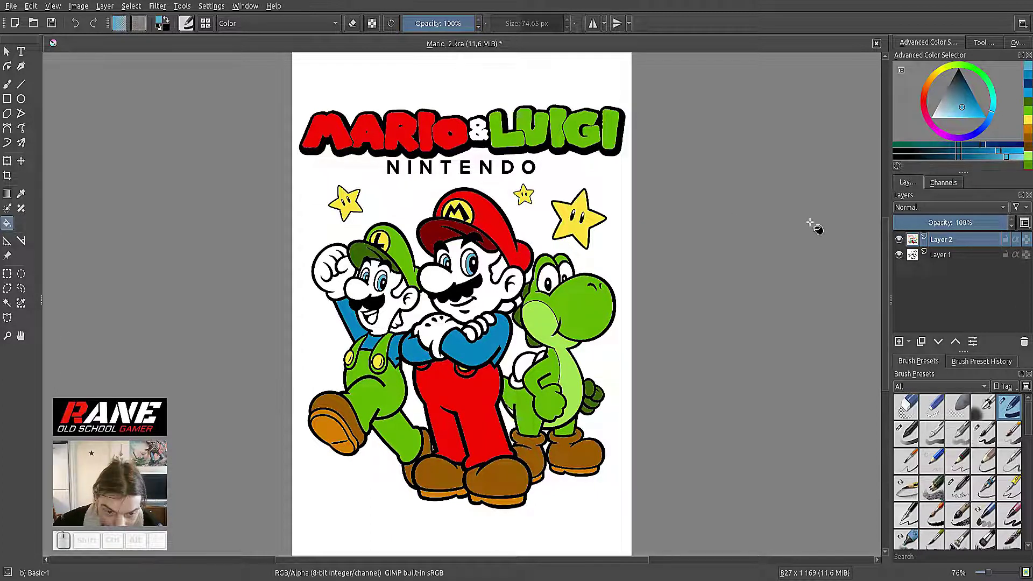
Mix a muted pink and fill Luigi's tongue with it.
left_click(927, 94)
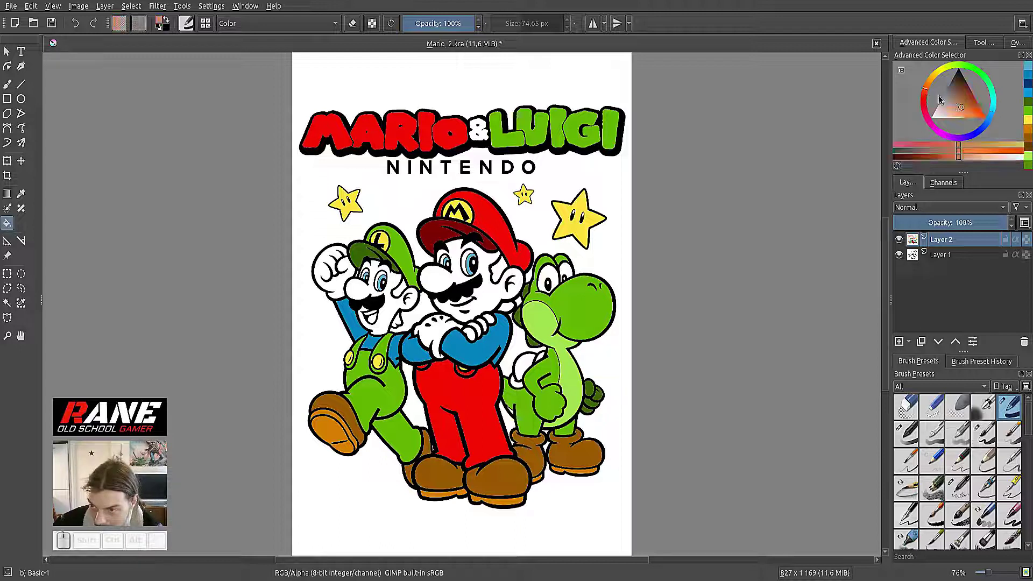
left_click(916, 145)
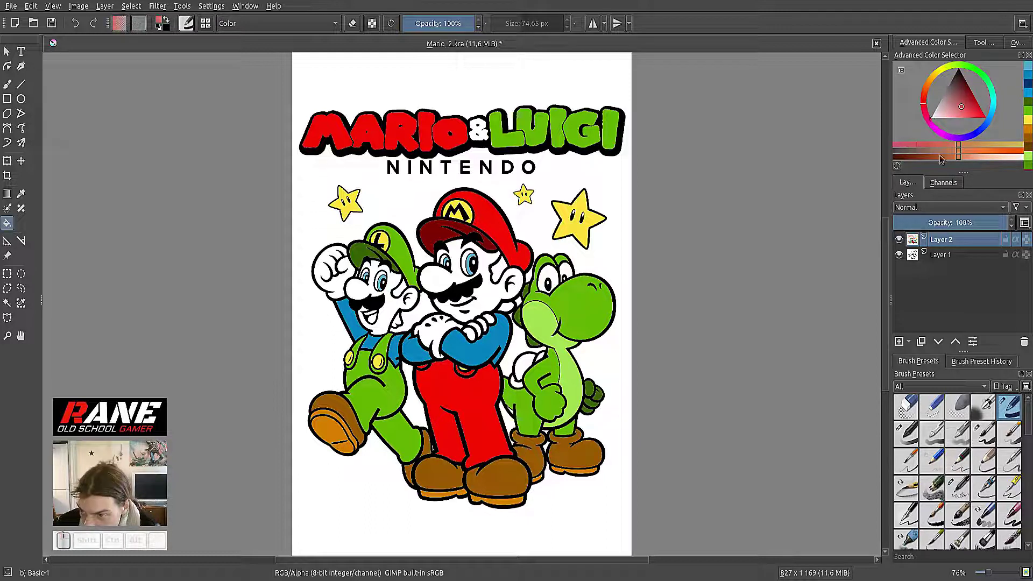
left_click_drag(954, 144, 886, 145)
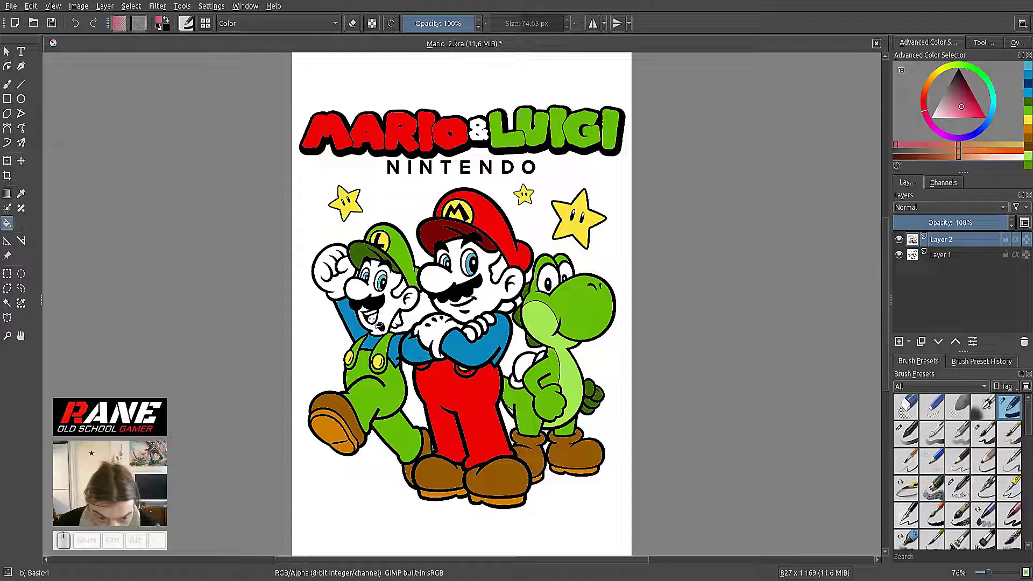
left_click(371, 319)
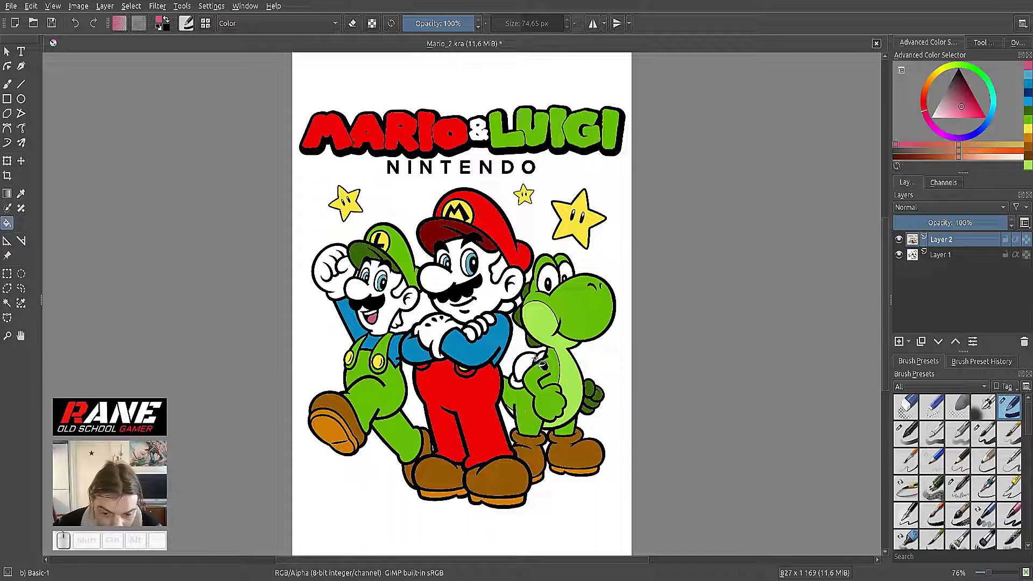
left_click(21, 193)
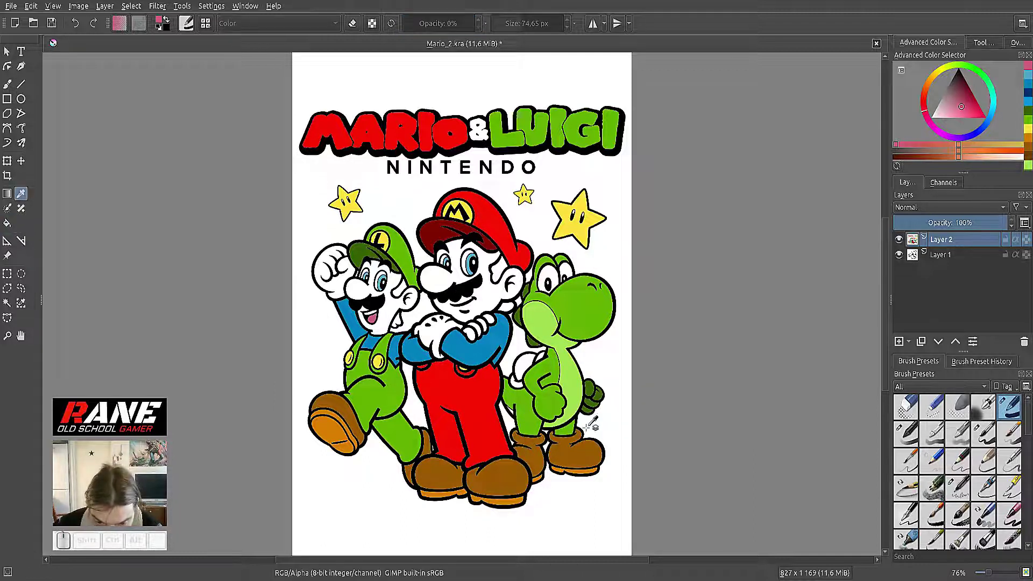
left_click(594, 385)
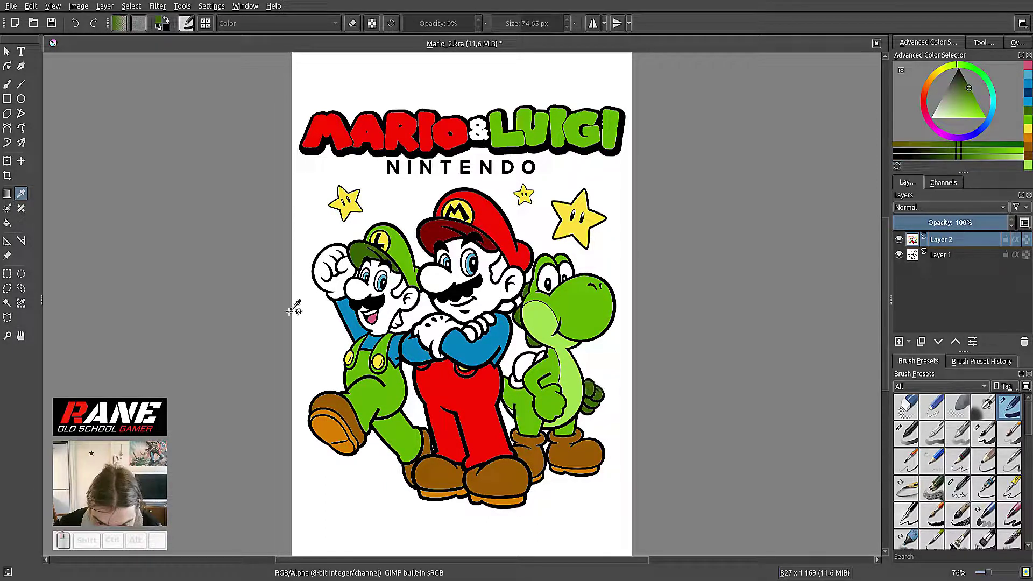
left_click(7, 223)
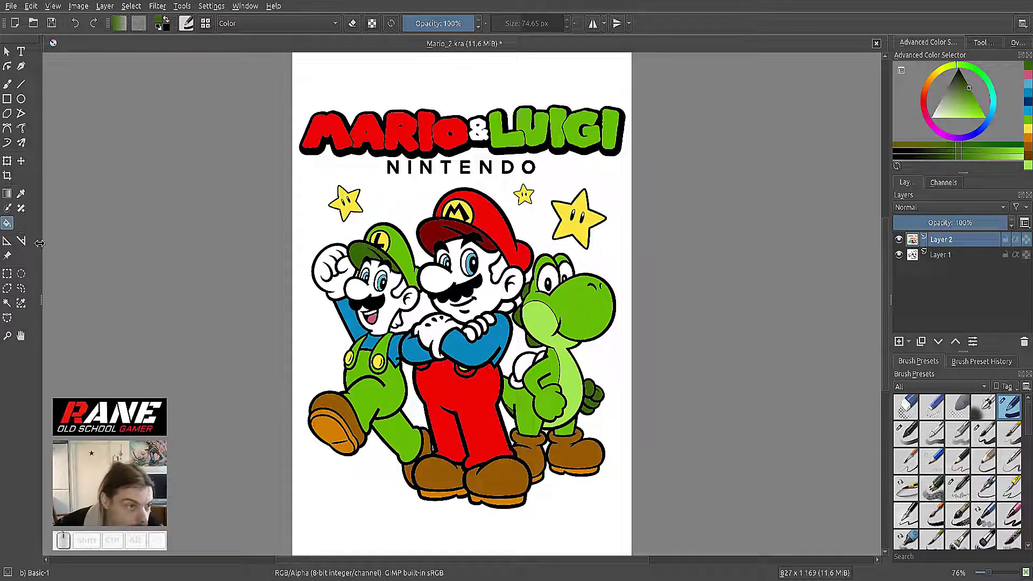
Sample the brown from Mario's shoe and fill the main part of Yoshi's saddle with it.
left_click(21, 193)
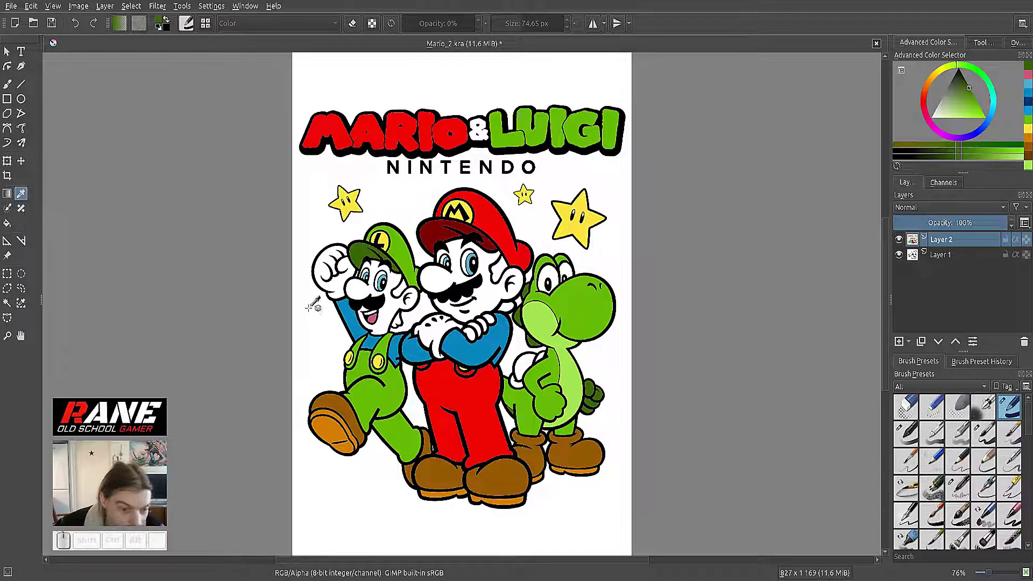
left_click(511, 474)
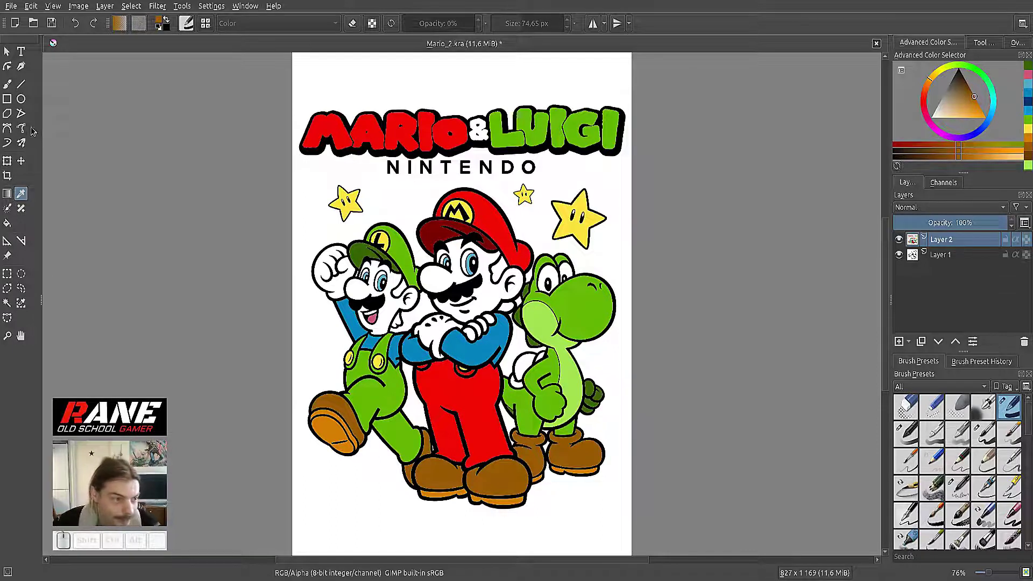
left_click(8, 223)
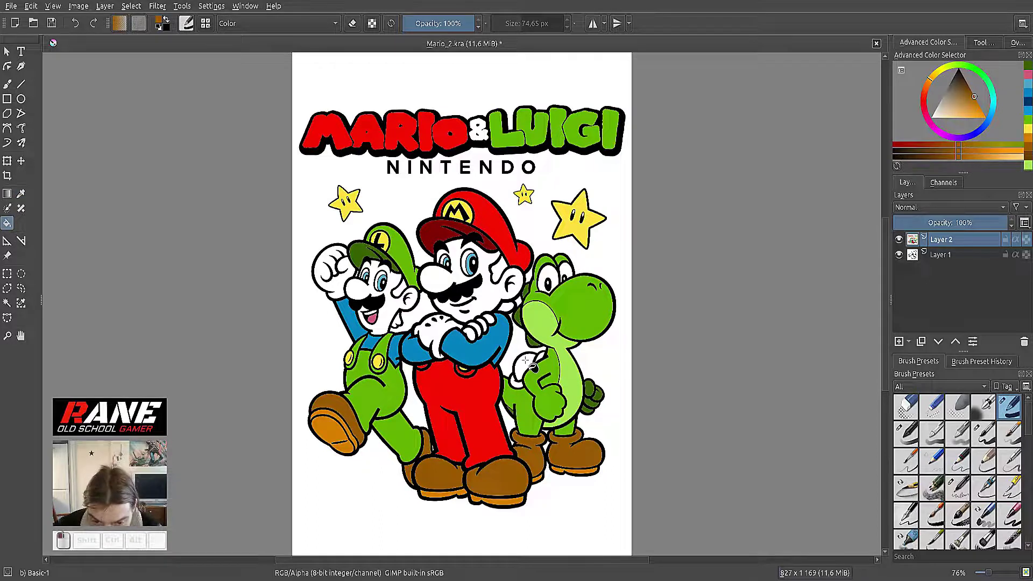
left_click(530, 366)
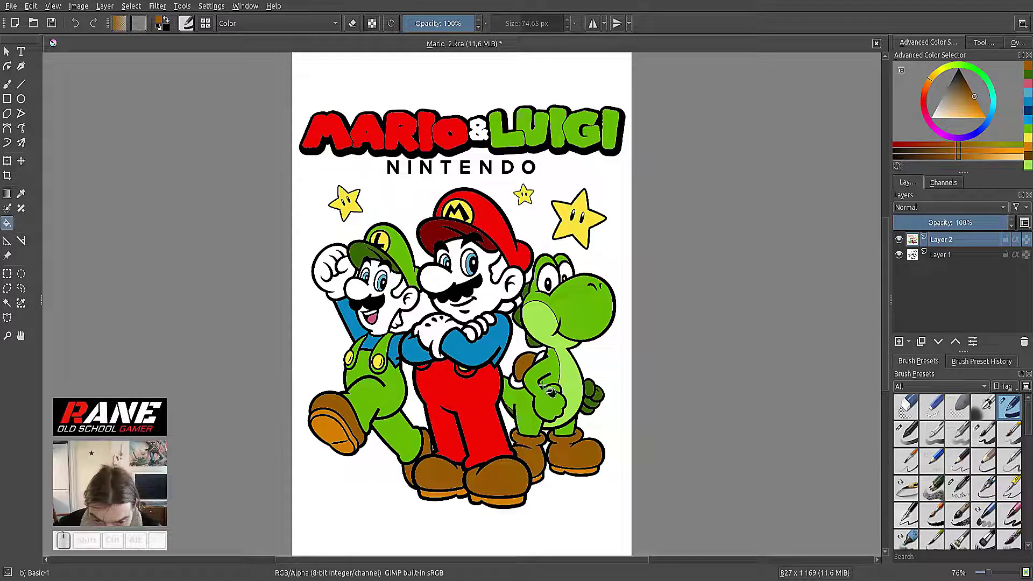
Sample the lighter orange-brown from the sole of Mario's shoe and fill the rim of Yoshi's saddle with it.
left_click(21, 194)
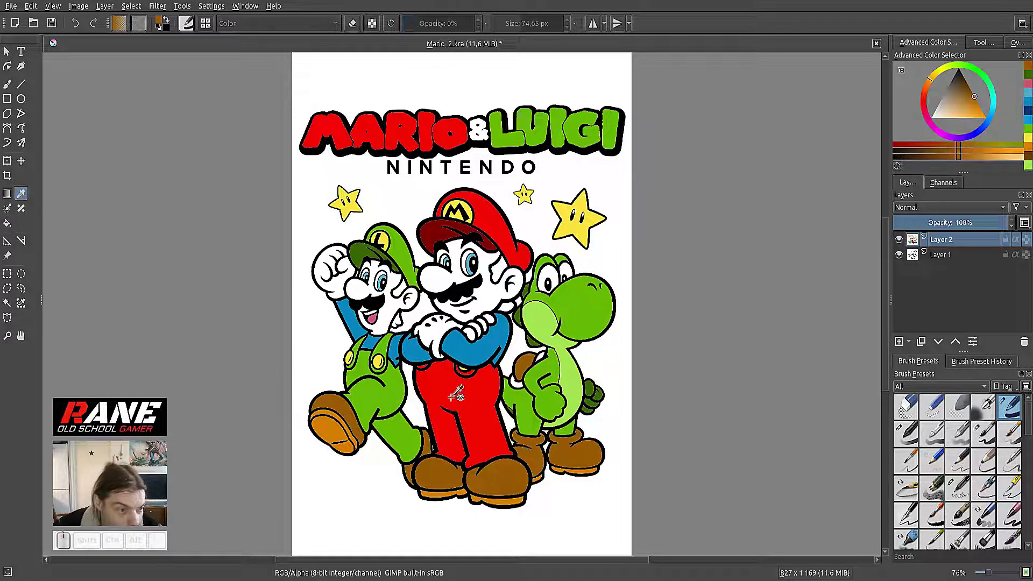
left_click(514, 499)
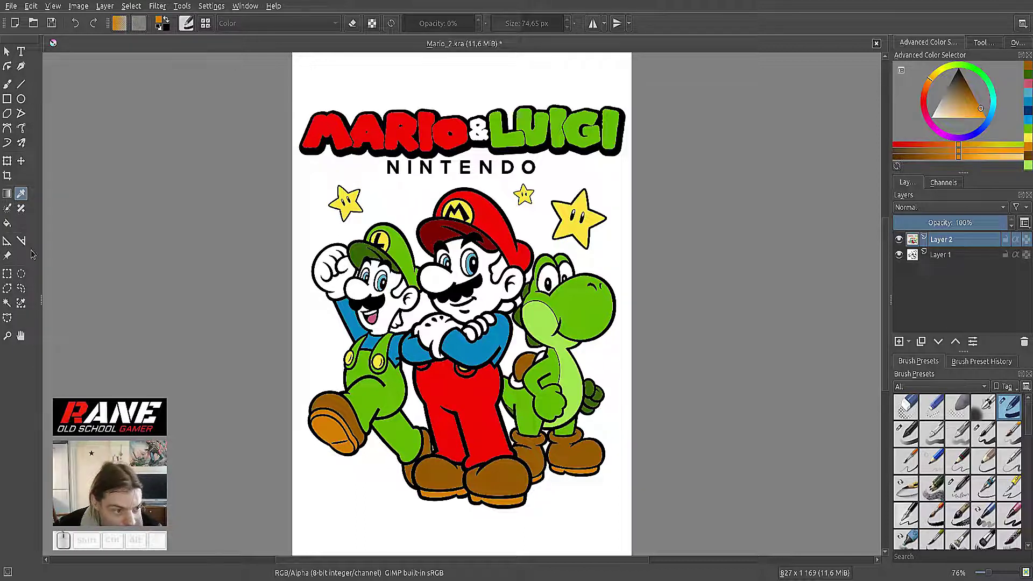
left_click(7, 222)
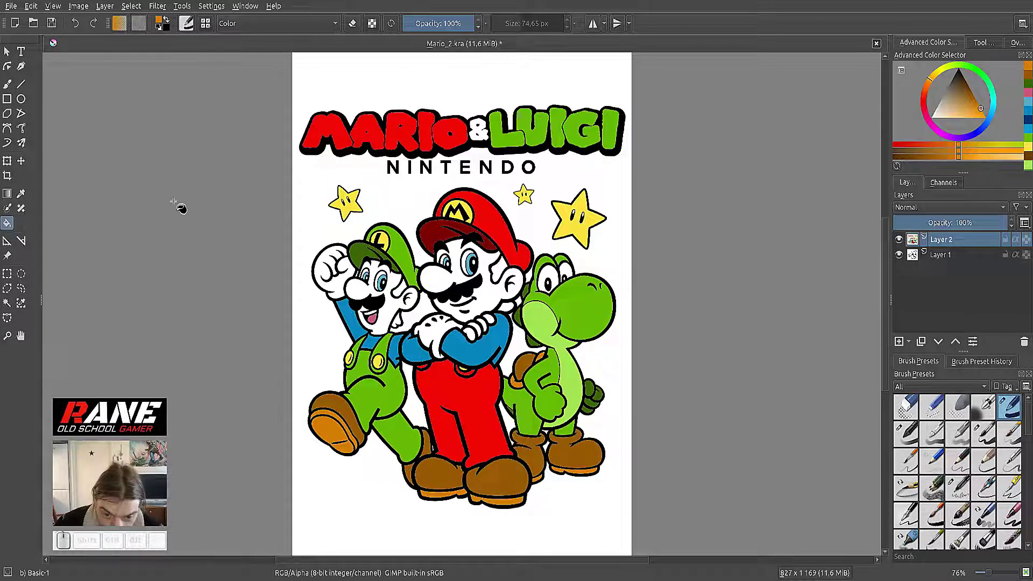
Sample the brown from Mario's shoe, darken it, and fill Mario's and Luigi's hair with it.
left_click(21, 194)
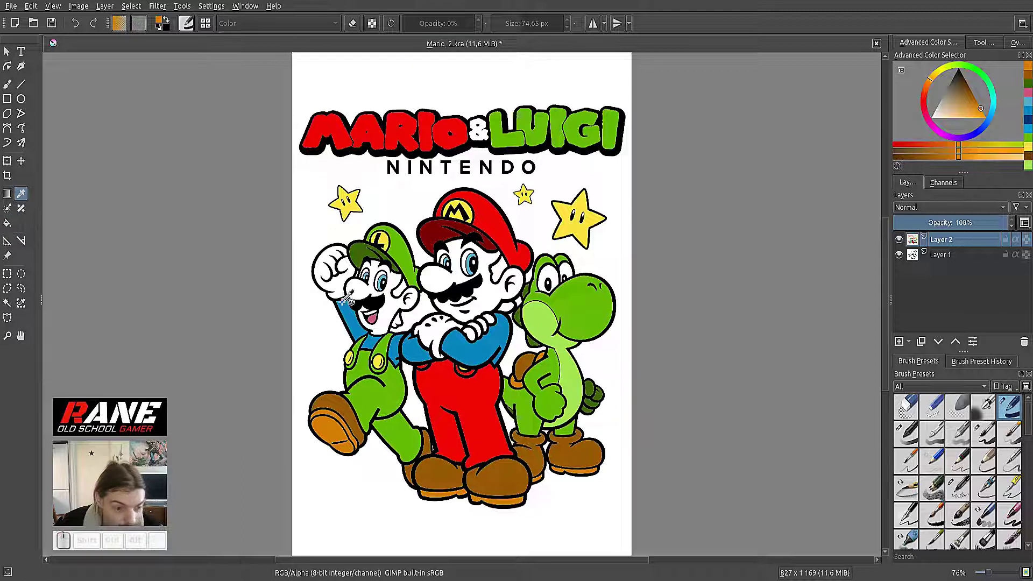
left_click(509, 474)
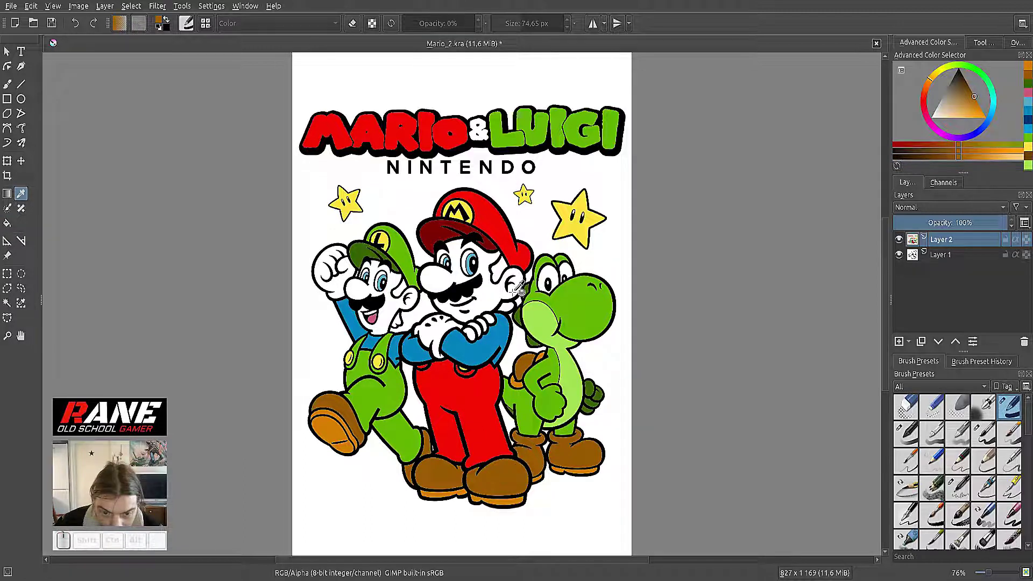
left_click(932, 154)
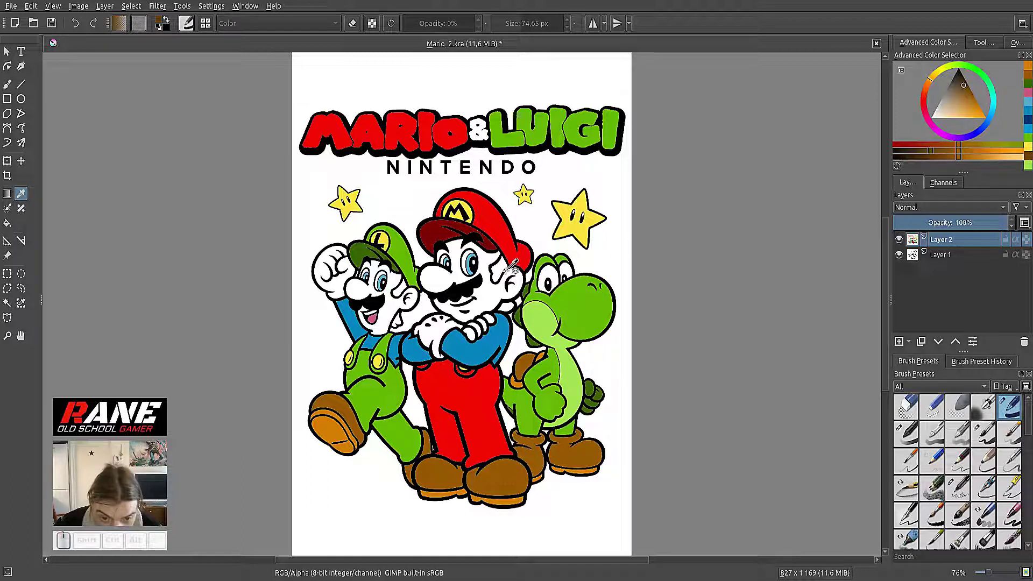
left_click(7, 223)
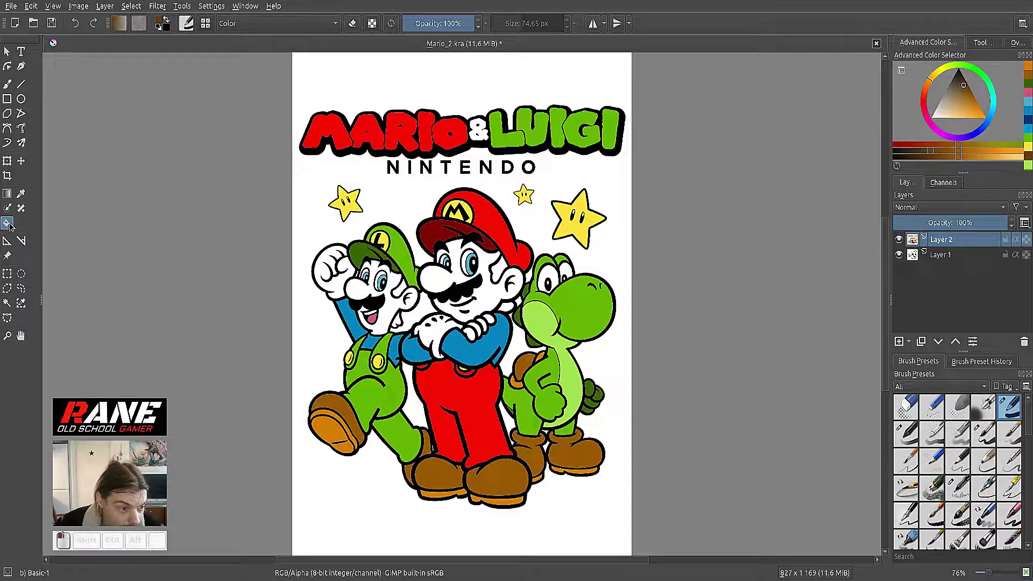
left_click(503, 274)
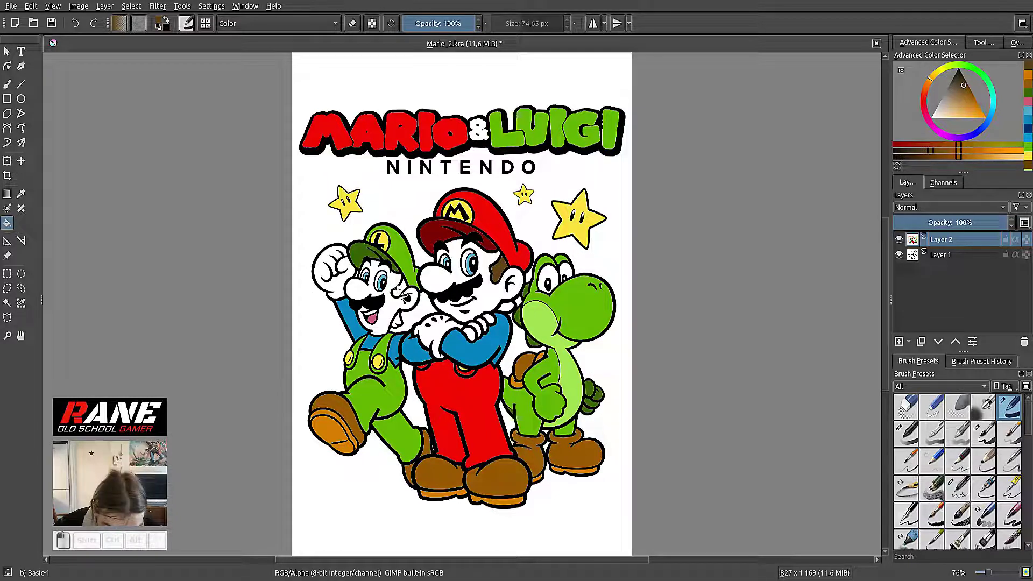
left_click(396, 321)
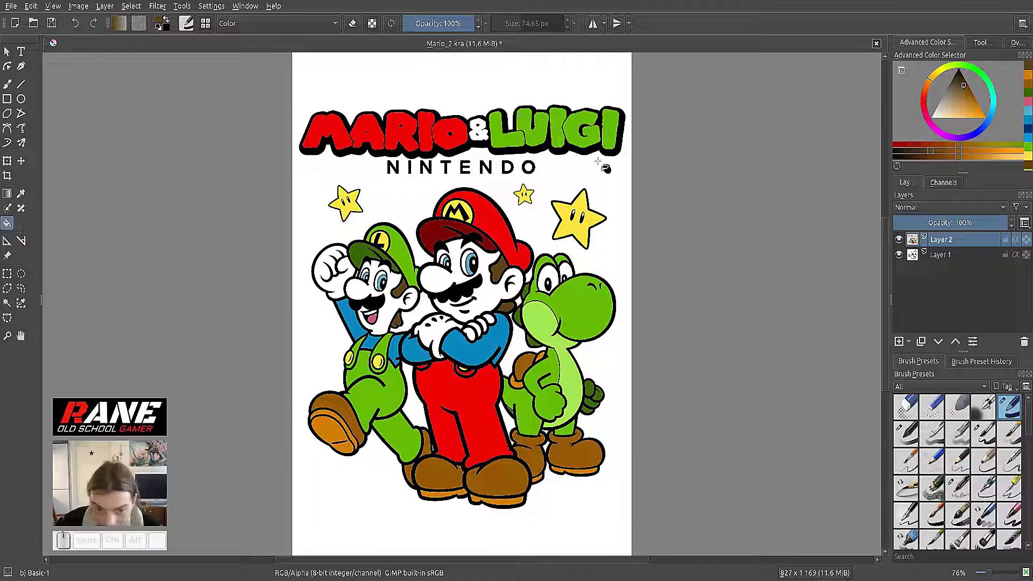
Sample the pink from Luigi's tongue, lighten it, and try it as the fill for Luigi's face.
left_click(21, 194)
left_click(372, 318)
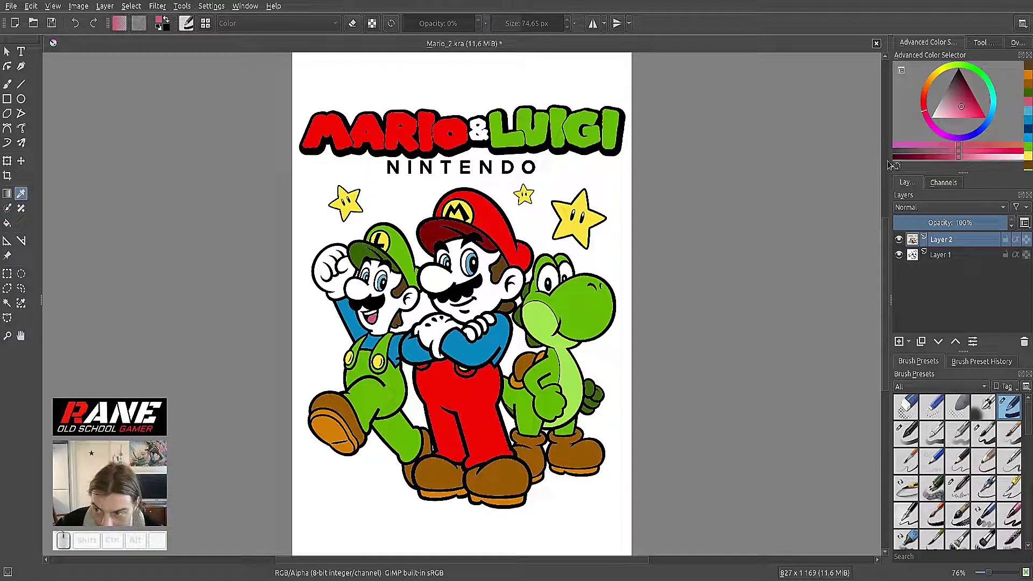
left_click(981, 160)
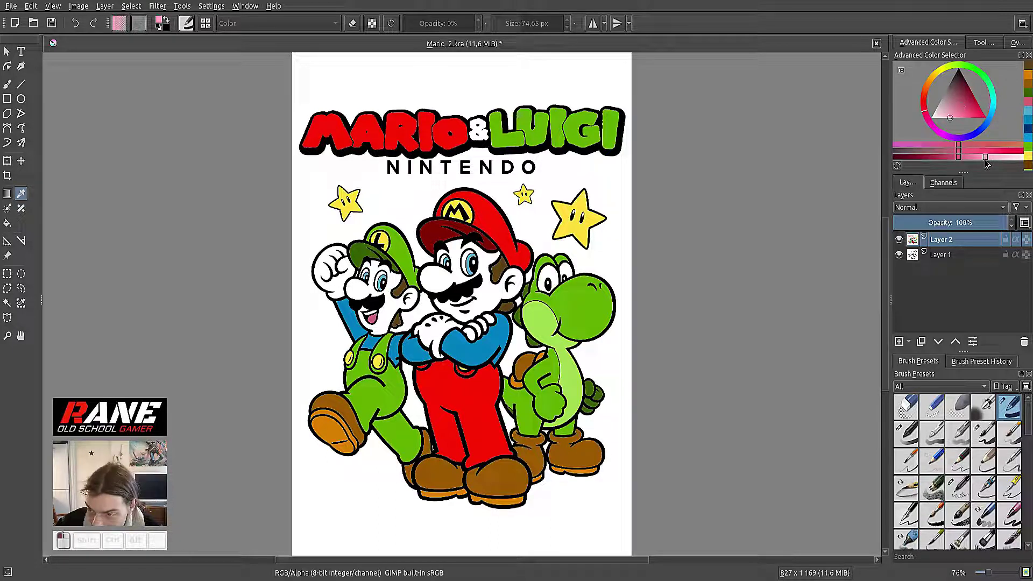
left_click(7, 223)
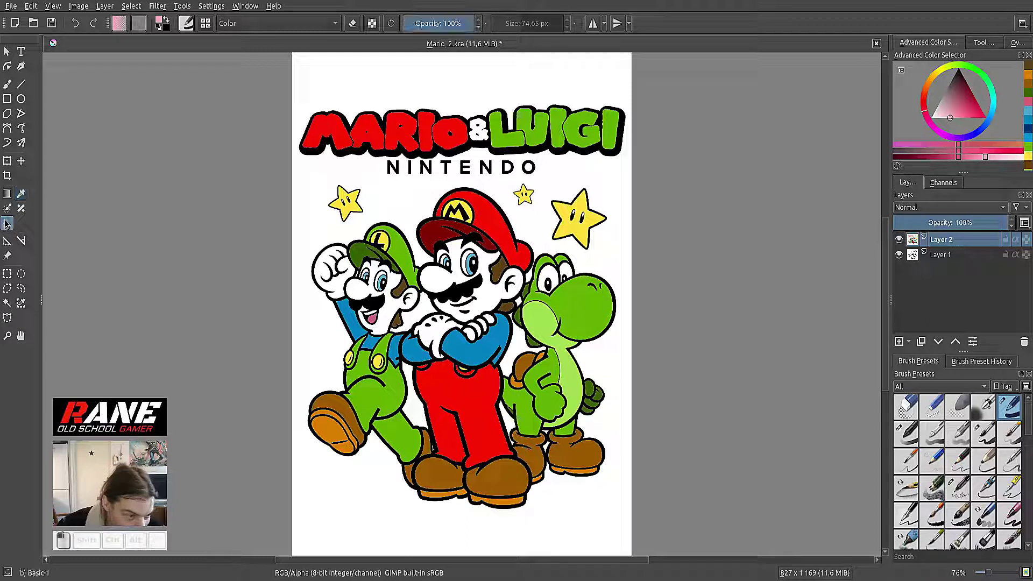
left_click(389, 306)
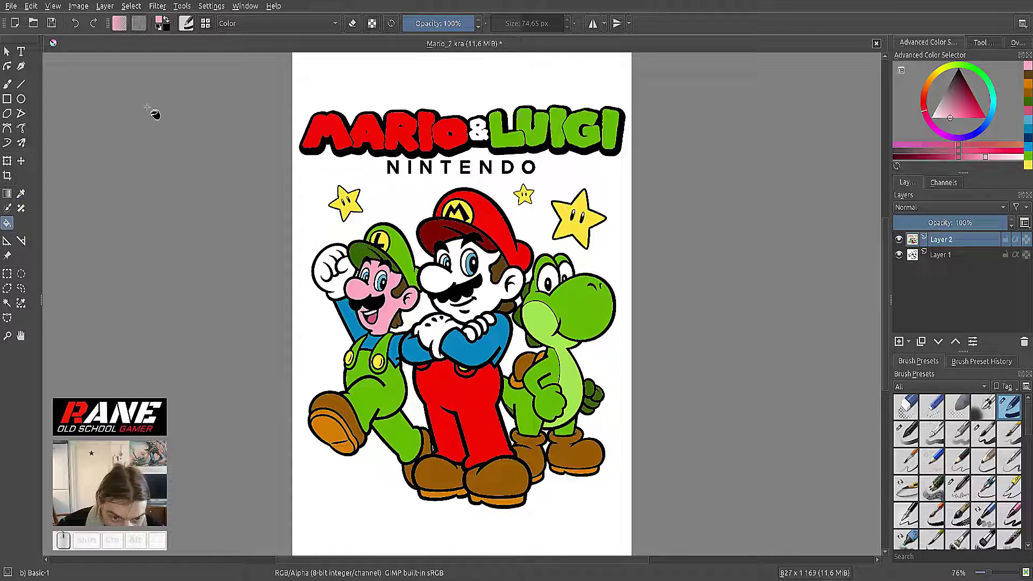
left_click(73, 24)
Lighten the pink further to a pale skin tone and fill Luigi's and Mario's faces with it.
left_click_drag(986, 159, 1005, 161)
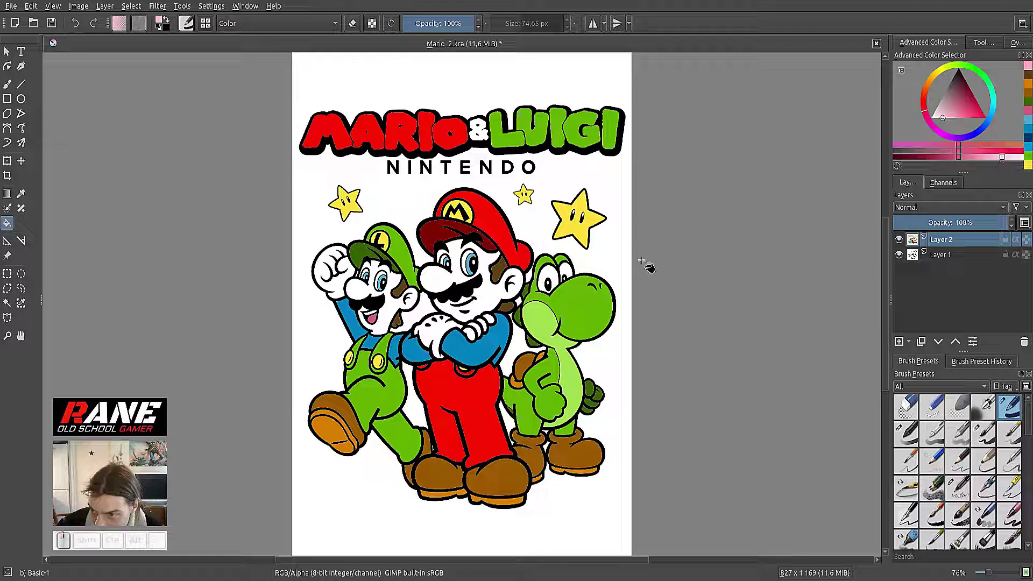
left_click(392, 307)
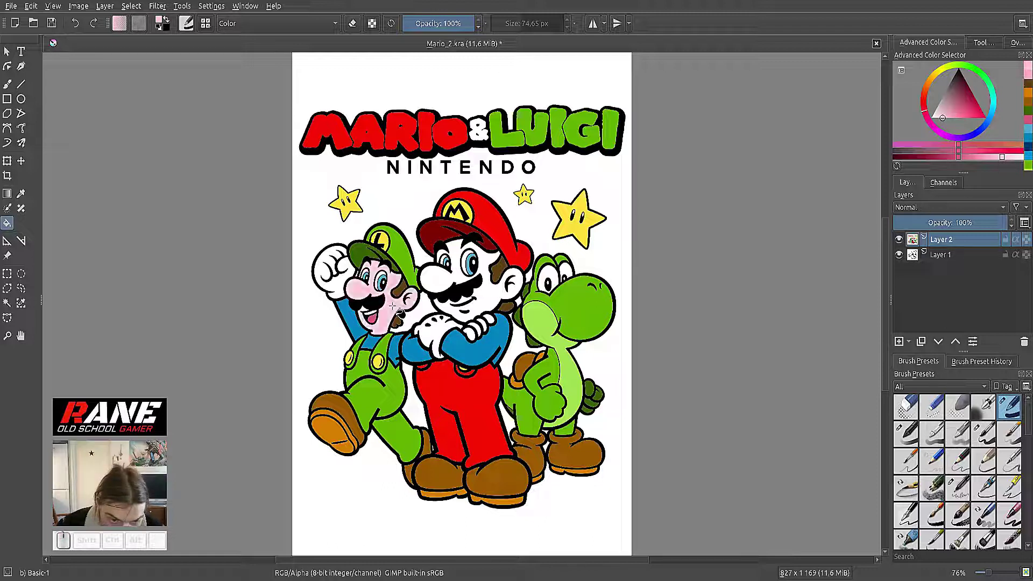
left_click(490, 300)
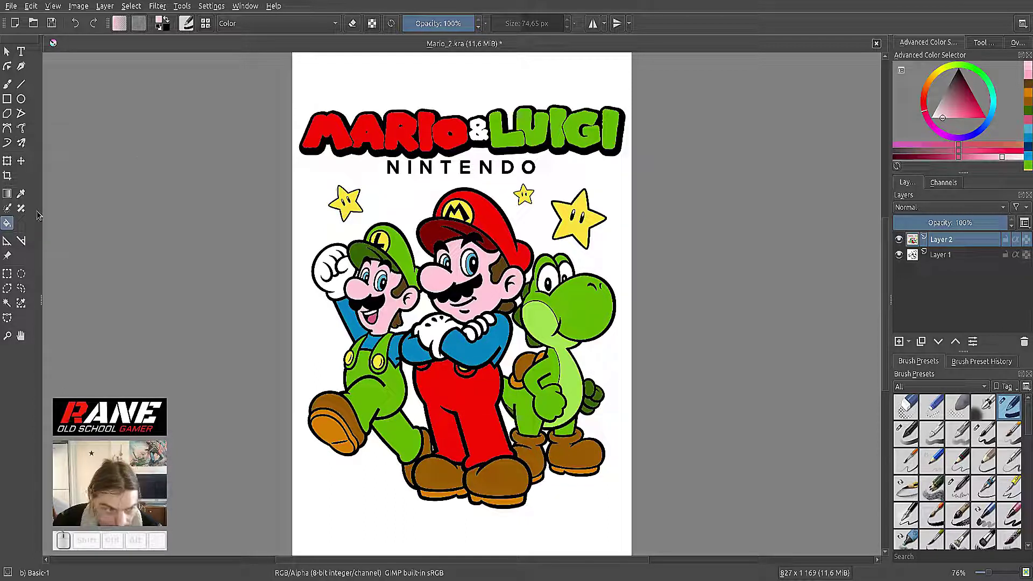
Sample the yellow from a star and fill the ampersand in the title with it.
left_click(22, 195)
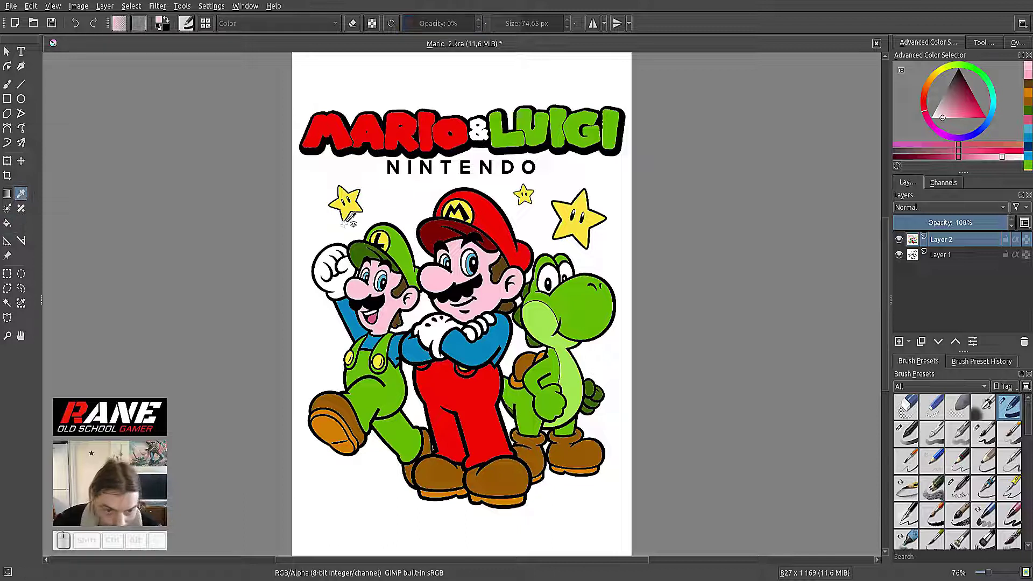
left_click(352, 207)
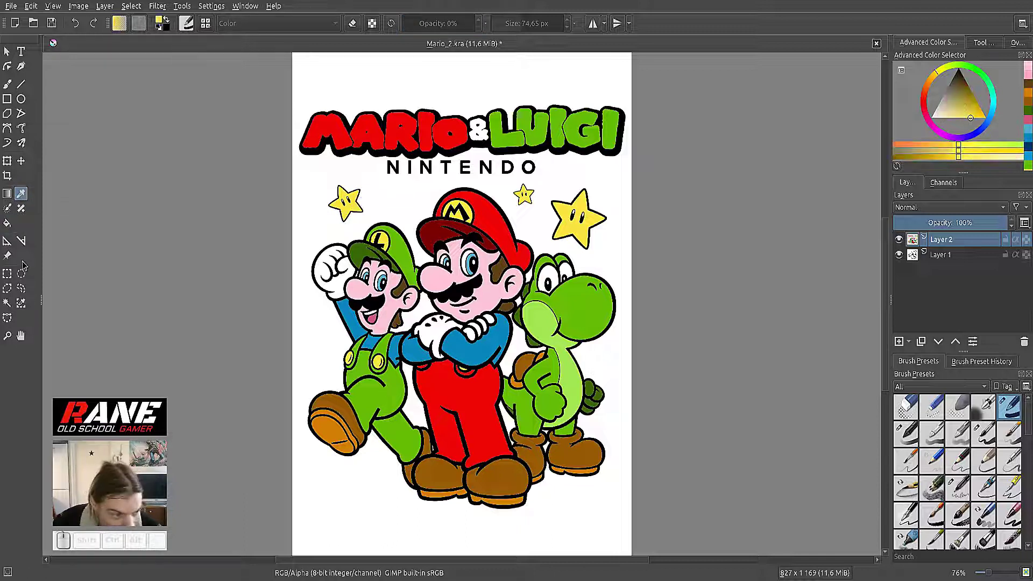
left_click(7, 224)
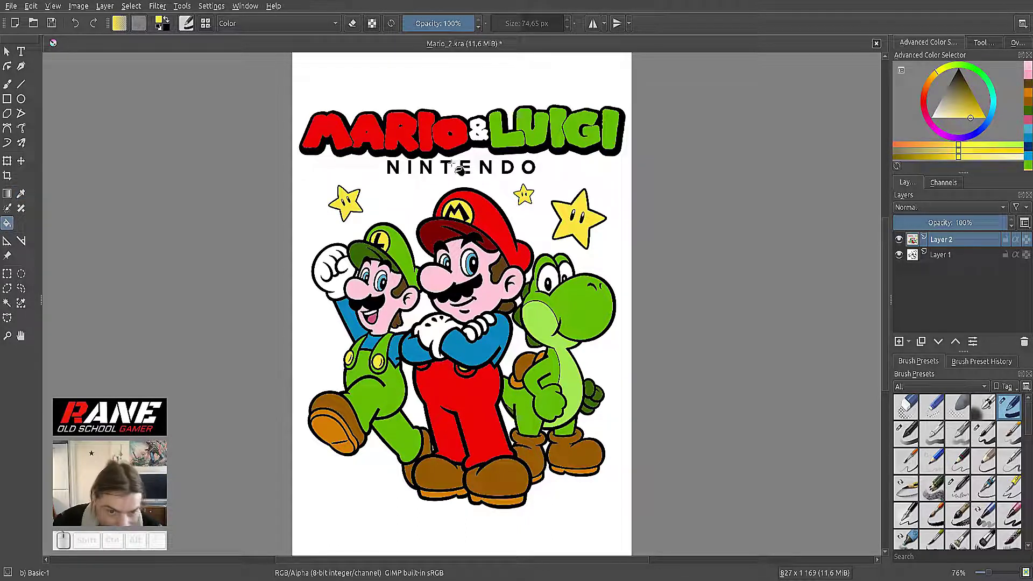
left_click(487, 136)
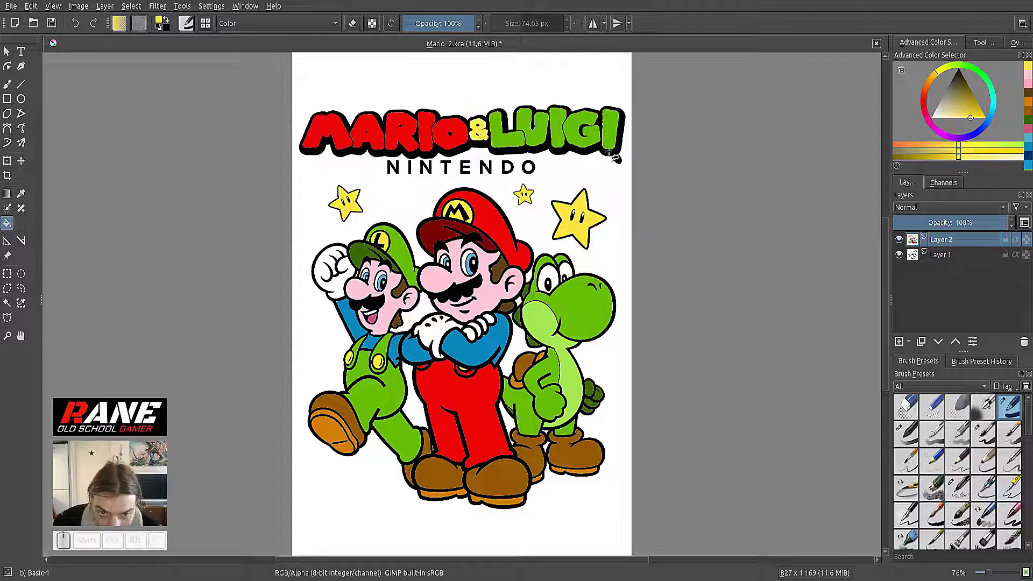
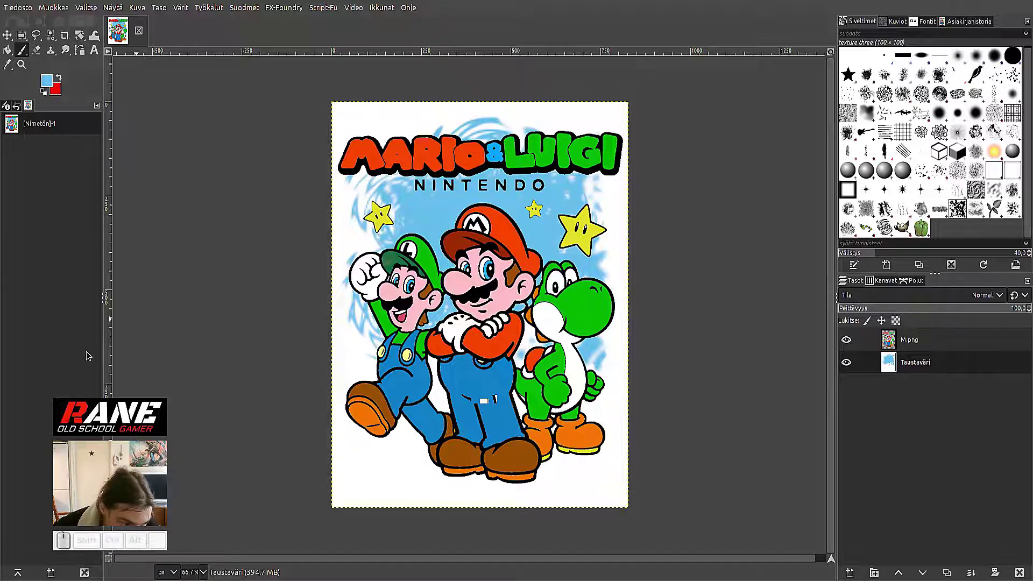
Switch to GIMP, choose the waves brush, and try a large blue swirl on the Taustaväri layer behind the characters.
key("period")
key("period")
key("period")
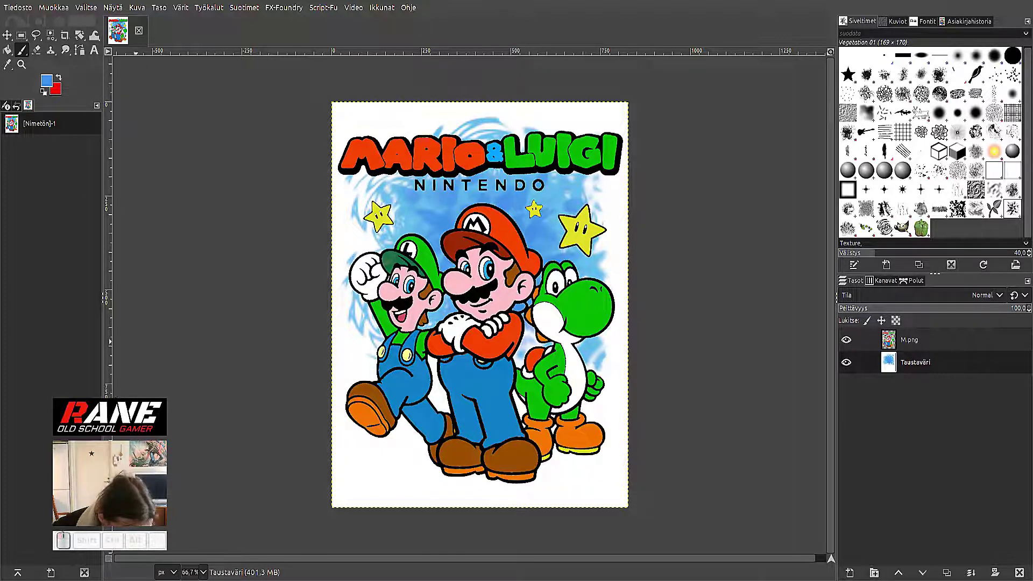
left_click(884, 227)
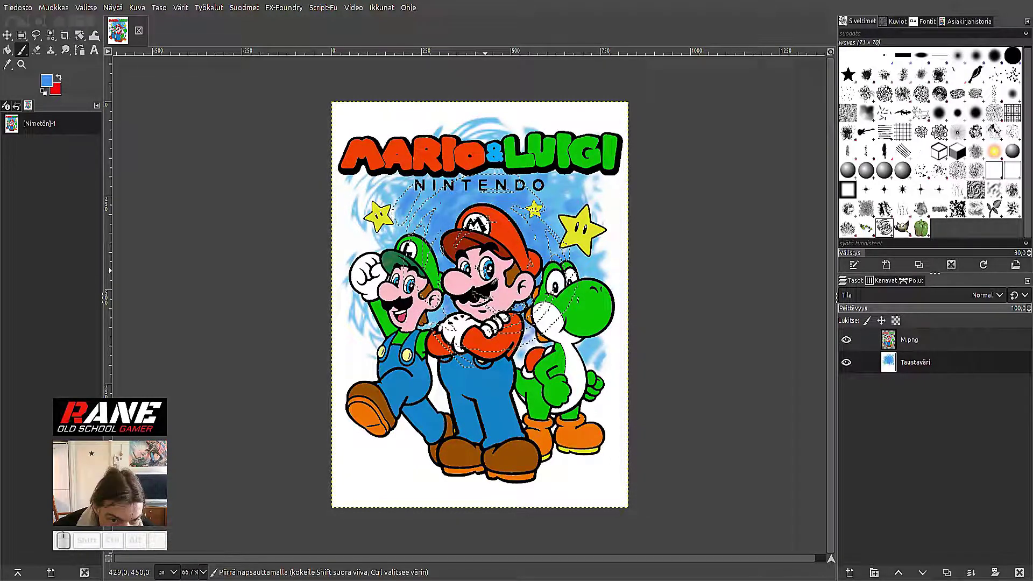
left_click(54, 8)
left_click(59, 23)
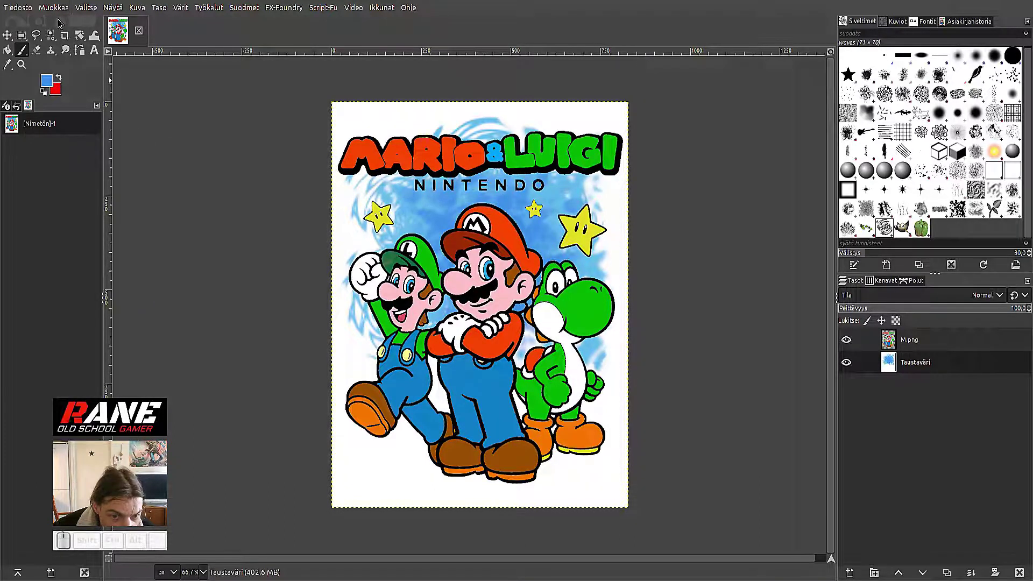
Try stamping the large waves swirl behind Mario in a more violet blue.
left_click(47, 81)
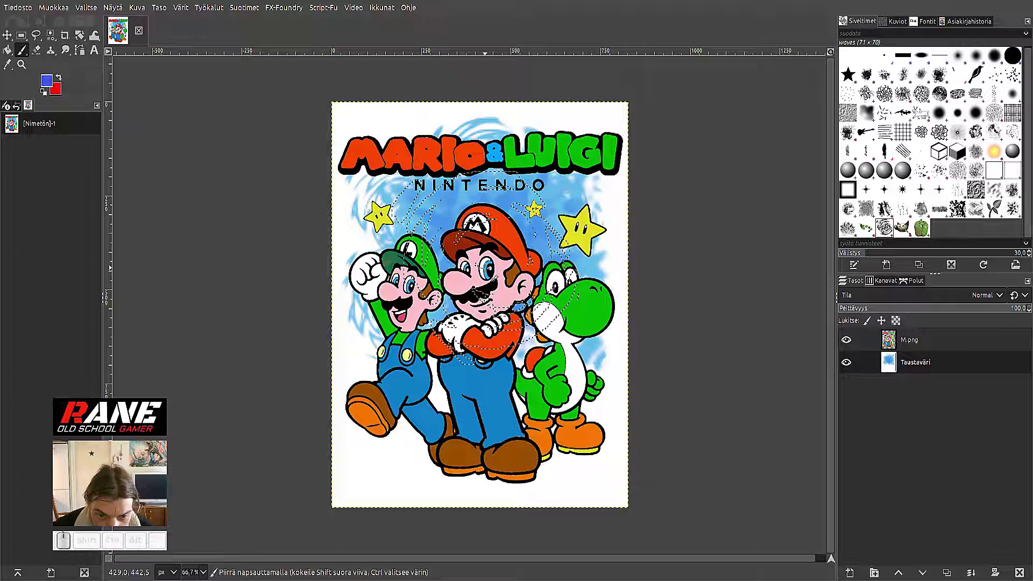
left_click(487, 260)
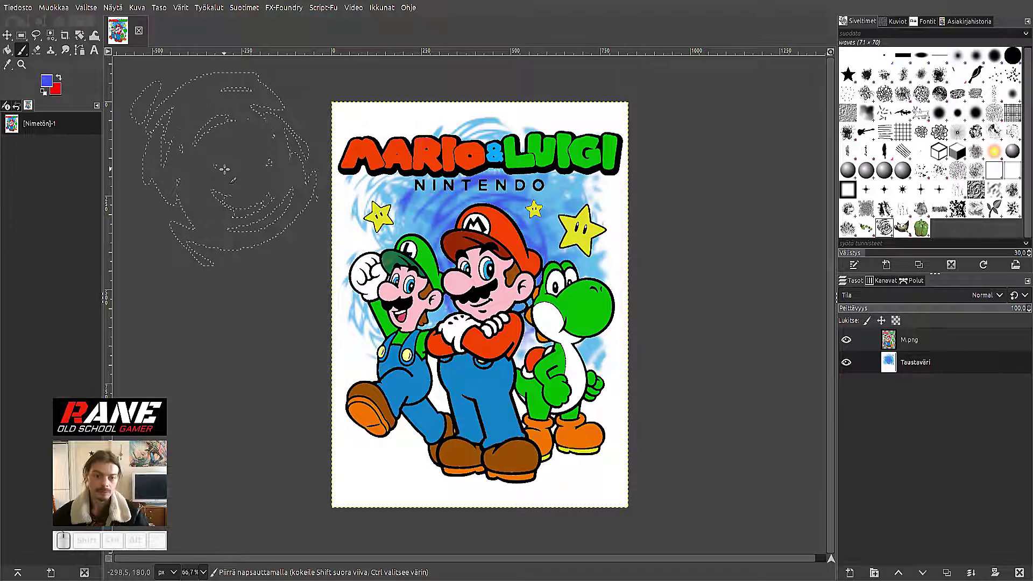
left_click(63, 24)
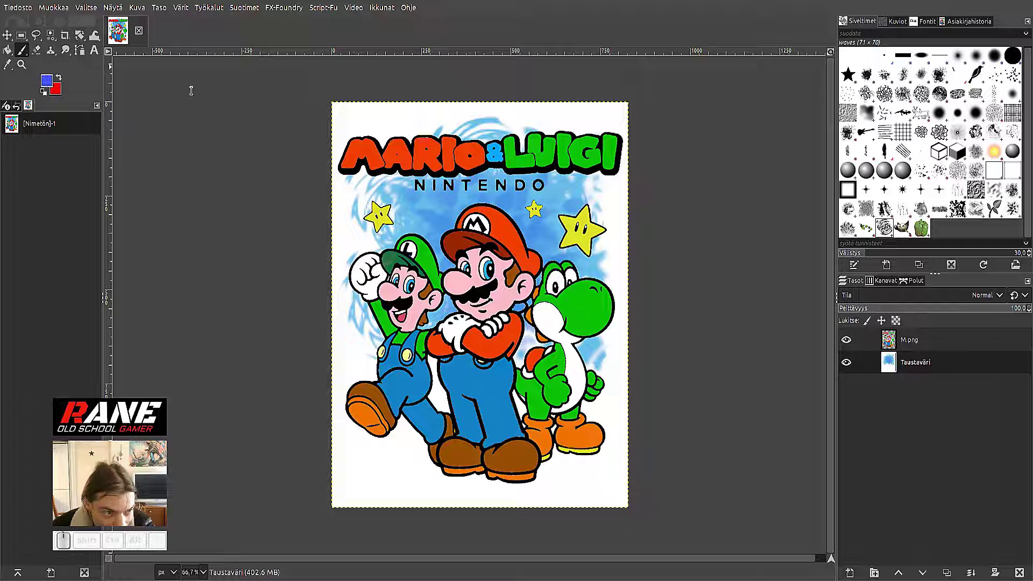
Change the foreground to a purer medium blue and stamp the large waves swirl on the background layer behind Mario.
left_click(148, 42)
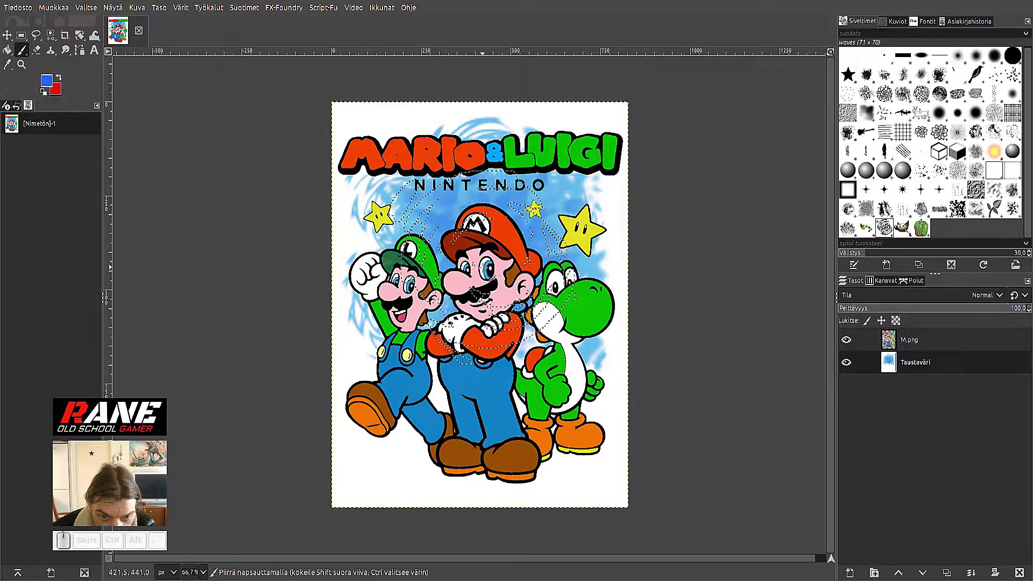
left_click(484, 261)
left_click_drag(483, 261, 253, 280)
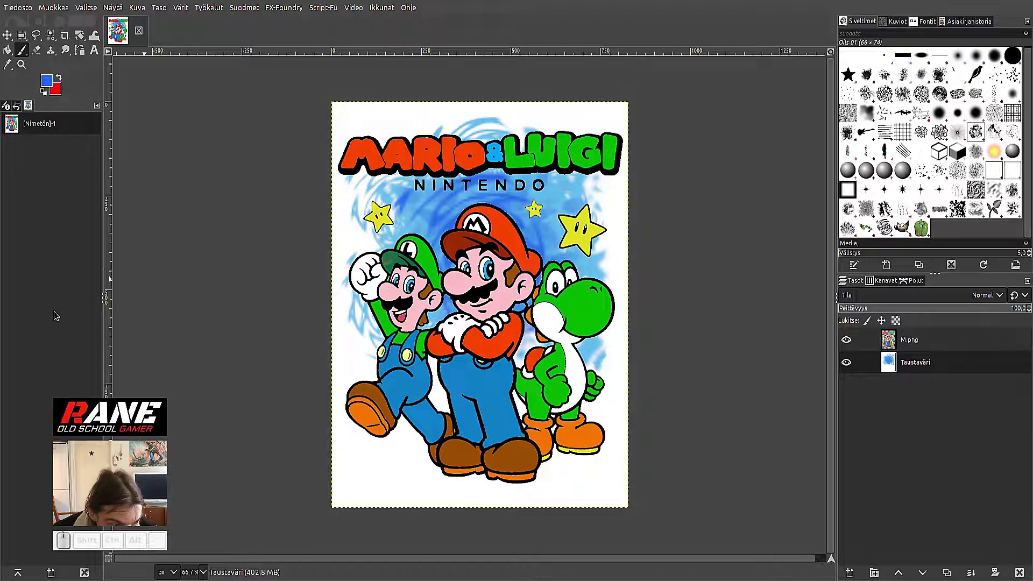
Try painting over the background with the Oils 01 brush, first in medium blue and again in sky blue.
mouse_move(516, 240)
left_mouse_down()
mouse_move(376, 234)
mouse_move(486, 178)
mouse_move(398, 129)
mouse_move(434, 189)
left_mouse_up()
key("ctrl+z")
key("ctrl+z")
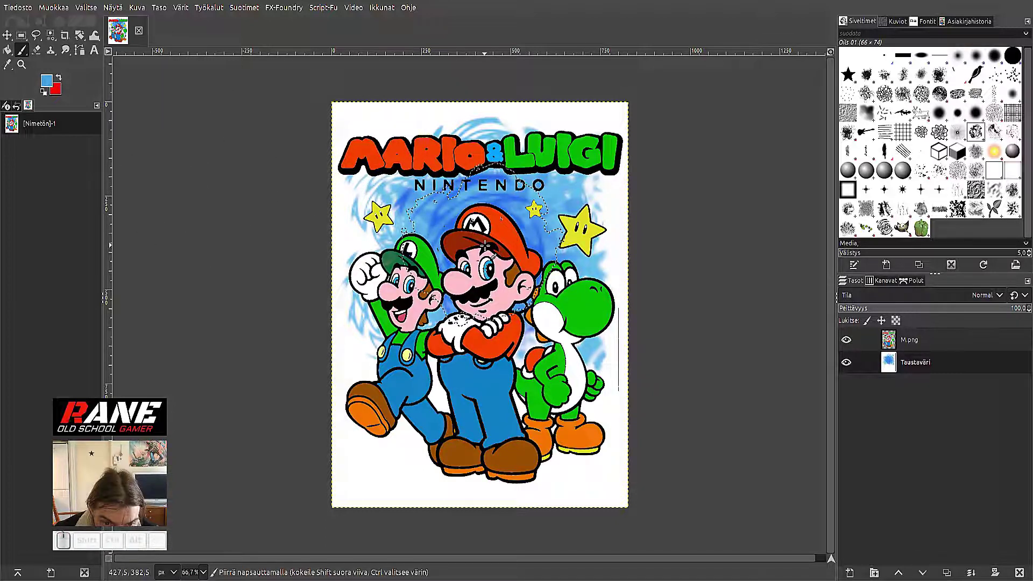
left_click_drag(442, 197, 428, 172)
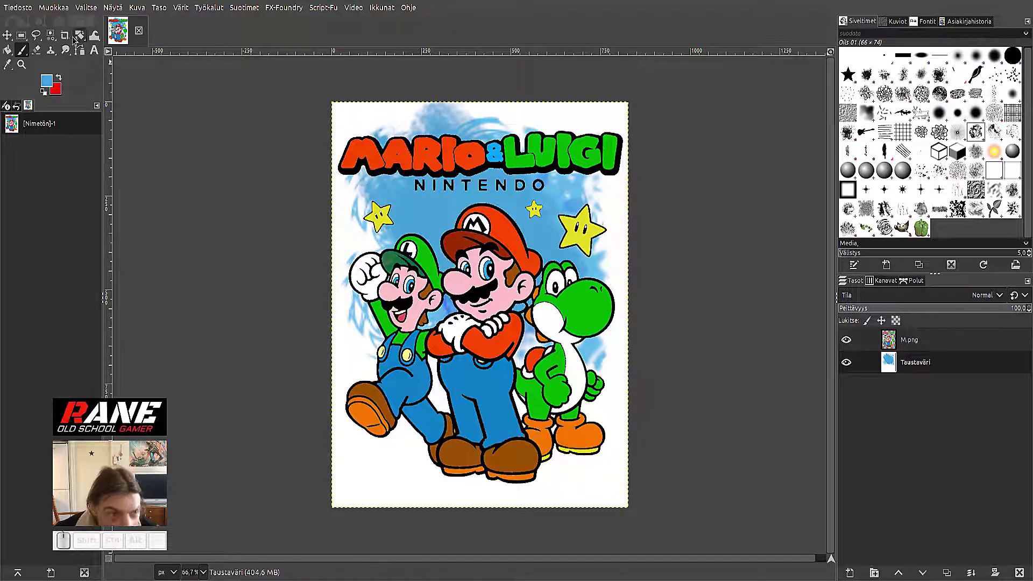
left_click(53, 8)
left_click(138, 58)
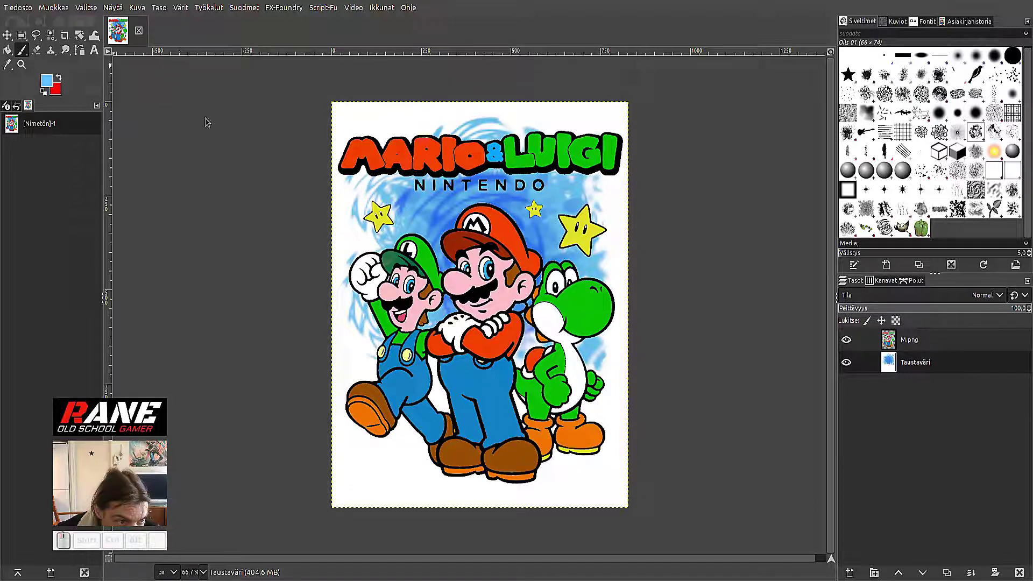
Try paler blue strokes around the title, stars and characters with the Oils 01 brush, and texture with the twirl2 brush.
mouse_move(445, 208)
left_mouse_down()
mouse_move(441, 161)
mouse_move(484, 205)
mouse_move(473, 242)
left_mouse_up()
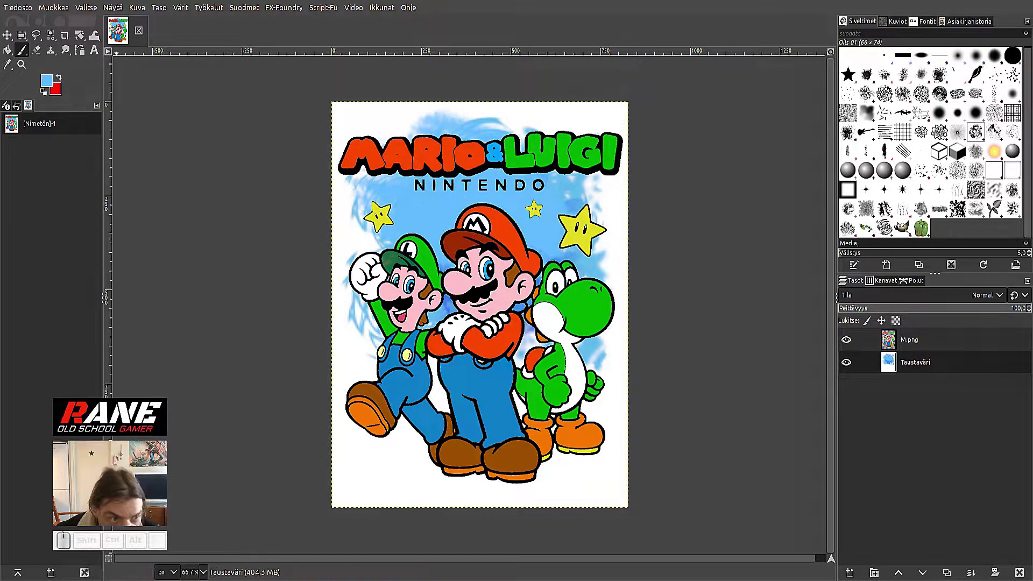
key("ctrl+z")
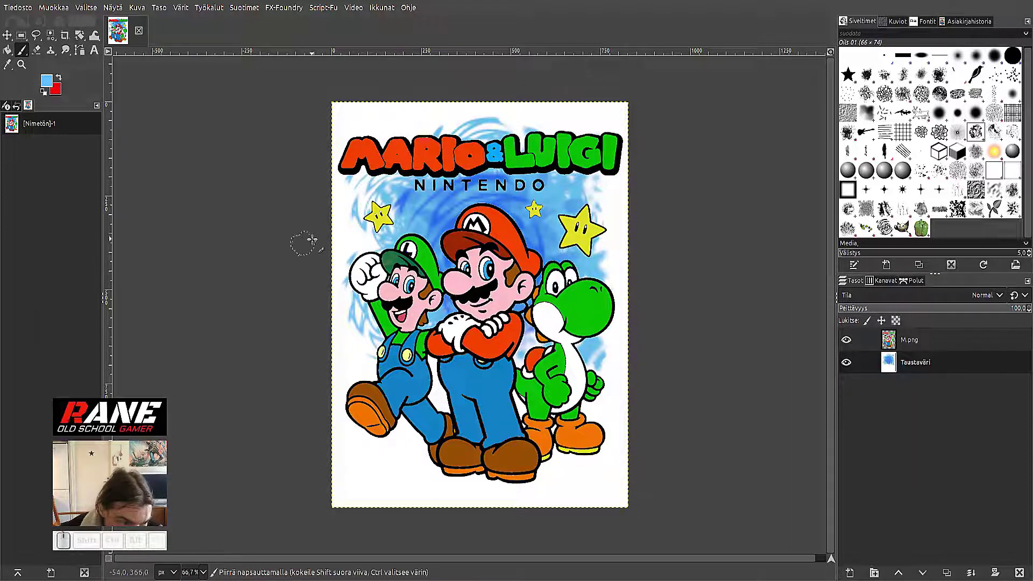
mouse_move(433, 153)
left_mouse_down()
mouse_move(390, 131)
mouse_move(406, 167)
left_mouse_up()
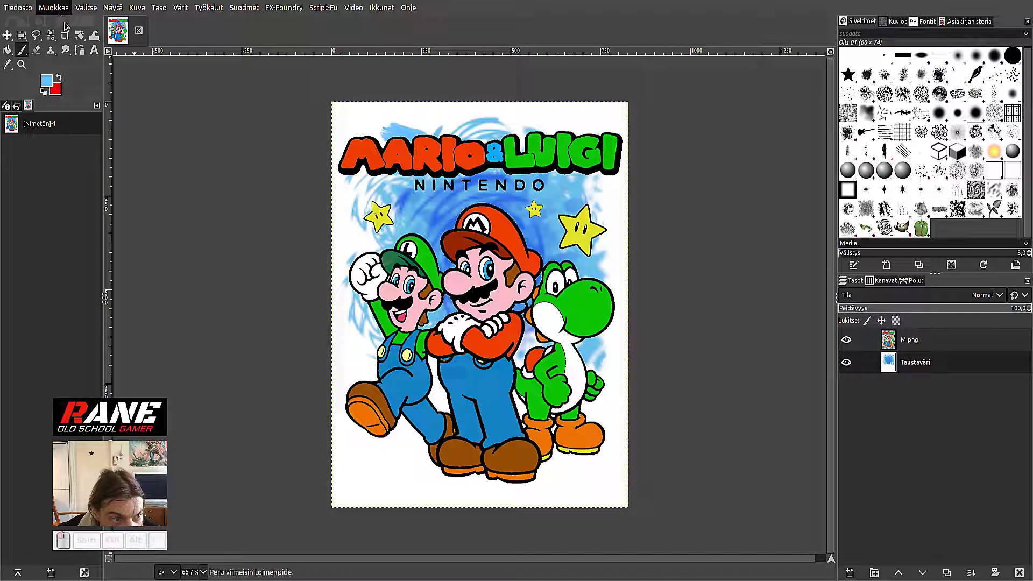
mouse_move(362, 249)
left_mouse_down()
mouse_move(411, 226)
mouse_move(364, 228)
mouse_move(397, 209)
mouse_move(500, 209)
left_mouse_up()
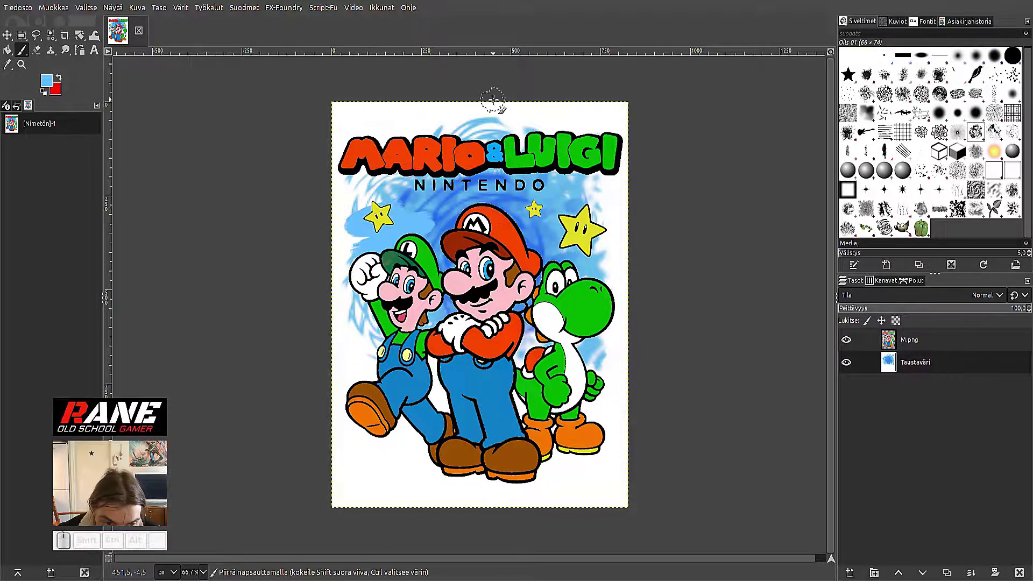
key("ctrl+z")
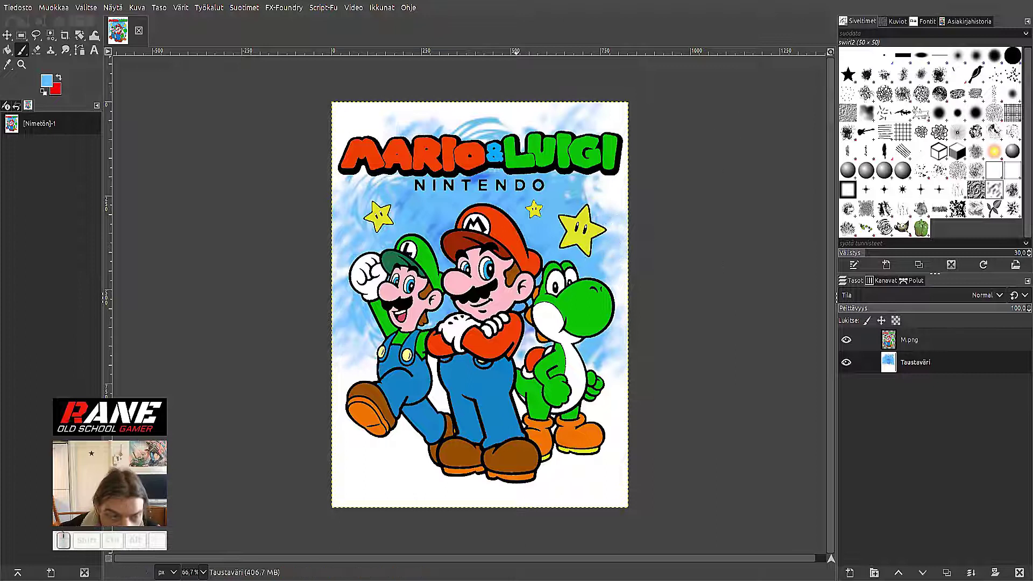
key("ctrl+z")
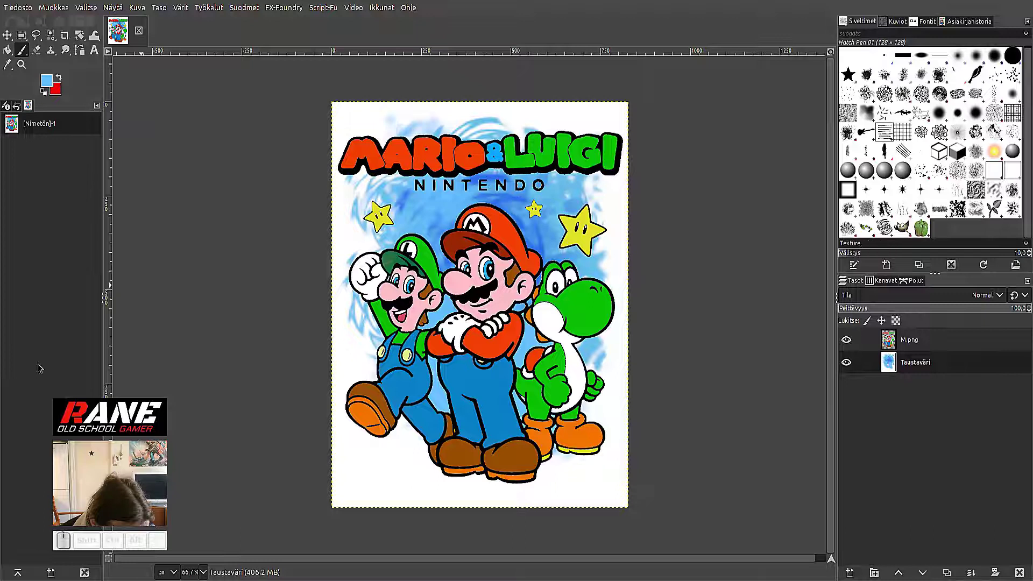
Try hatching the background around the stars, title and characters with the Hatch Pen 01 brush in sky blue.
left_click(386, 217)
left_click_drag(551, 215, 600, 226)
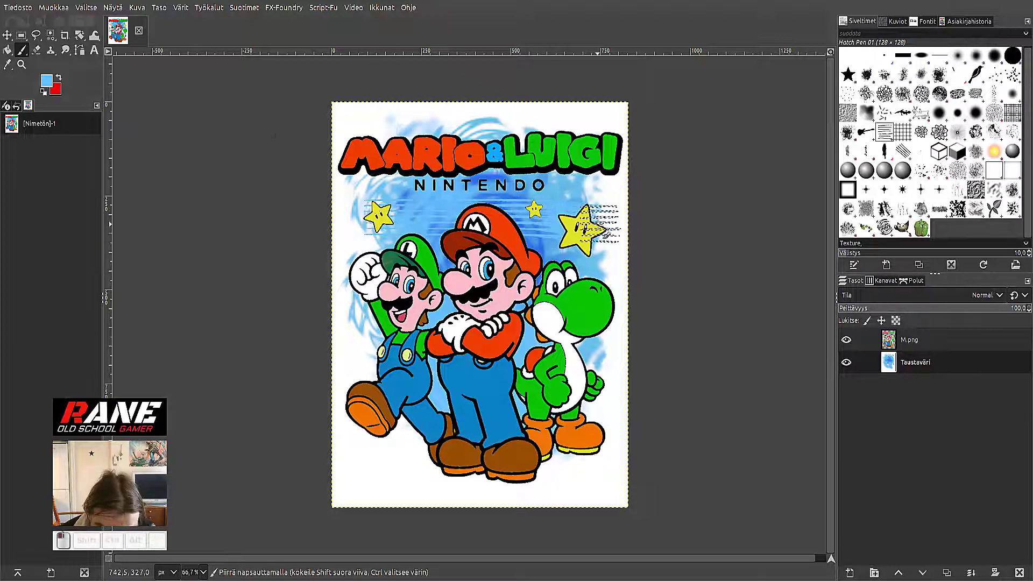
left_click(53, 8)
left_click(59, 24)
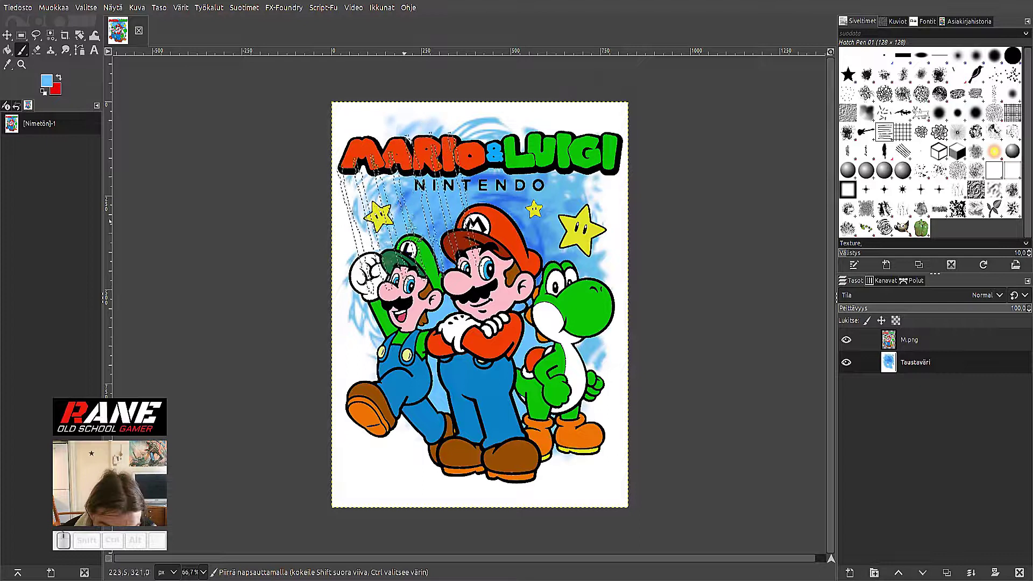
left_click(595, 225)
left_click(329, 301)
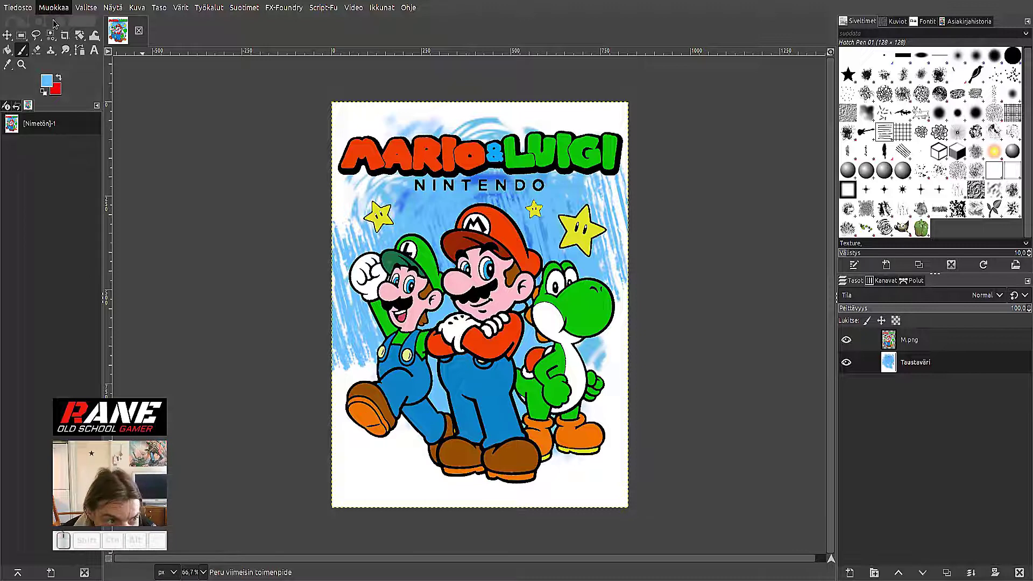
key("ctrl+z")
key("ctrl+z")
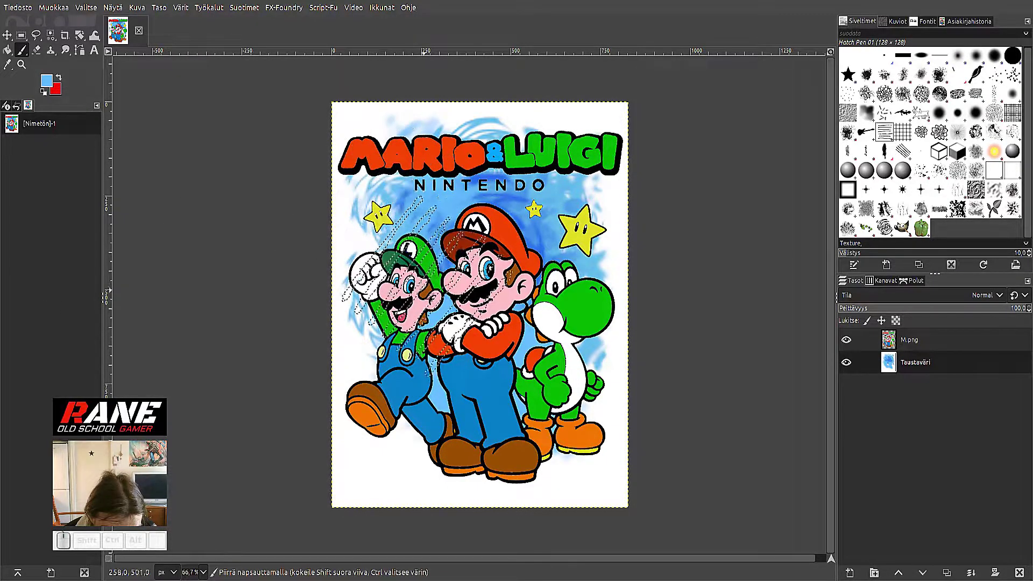
Paint diagonal Hatch Pen 01 strokes in the upper-left corner and around Yoshi, and try an Oils 01 stroke beside Mario's cap.
mouse_move(364, 145)
left_mouse_down()
mouse_move(301, 162)
mouse_move(484, 242)
left_mouse_up()
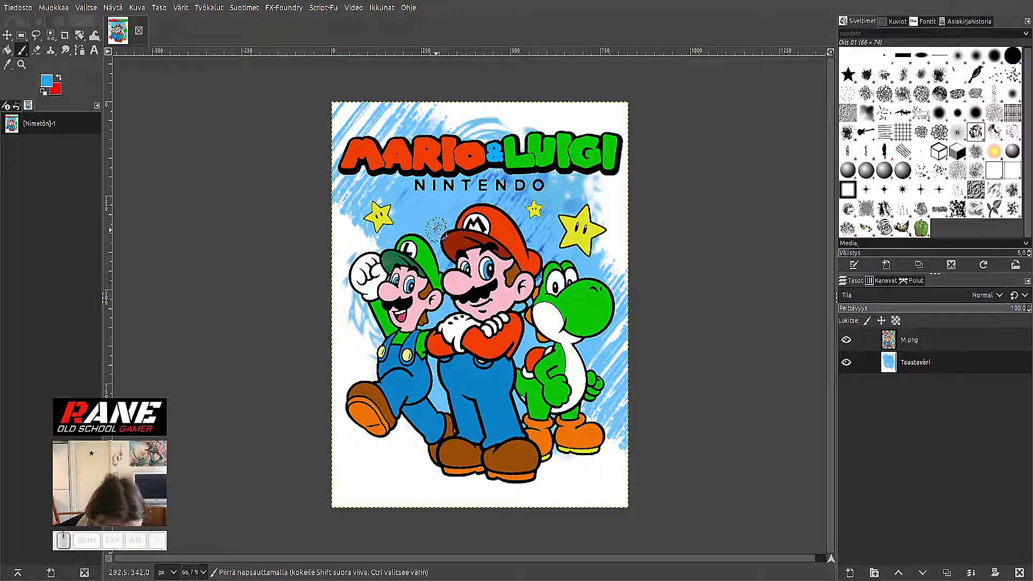
left_click_drag(447, 231, 439, 215)
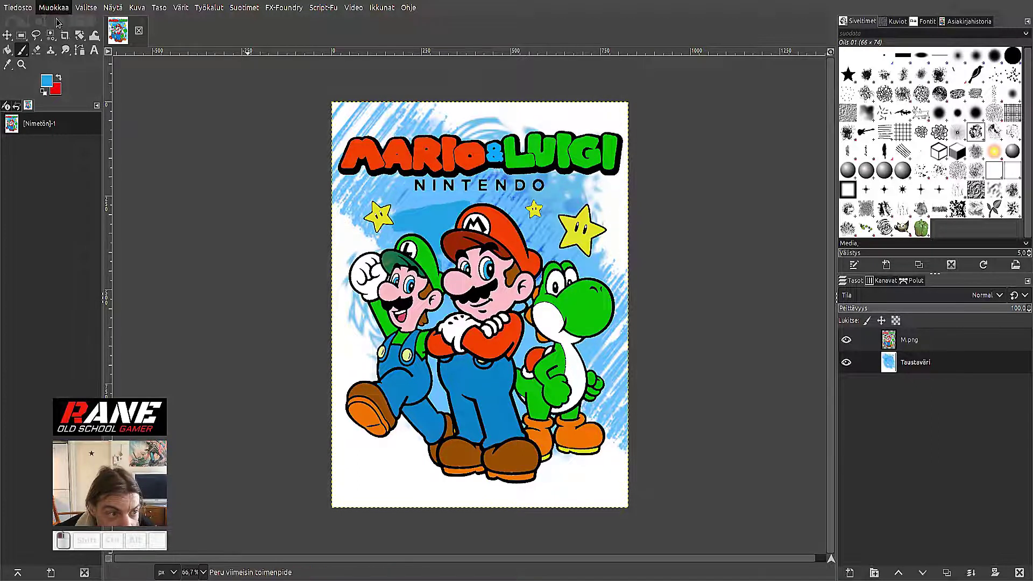
key("ctrl+z")
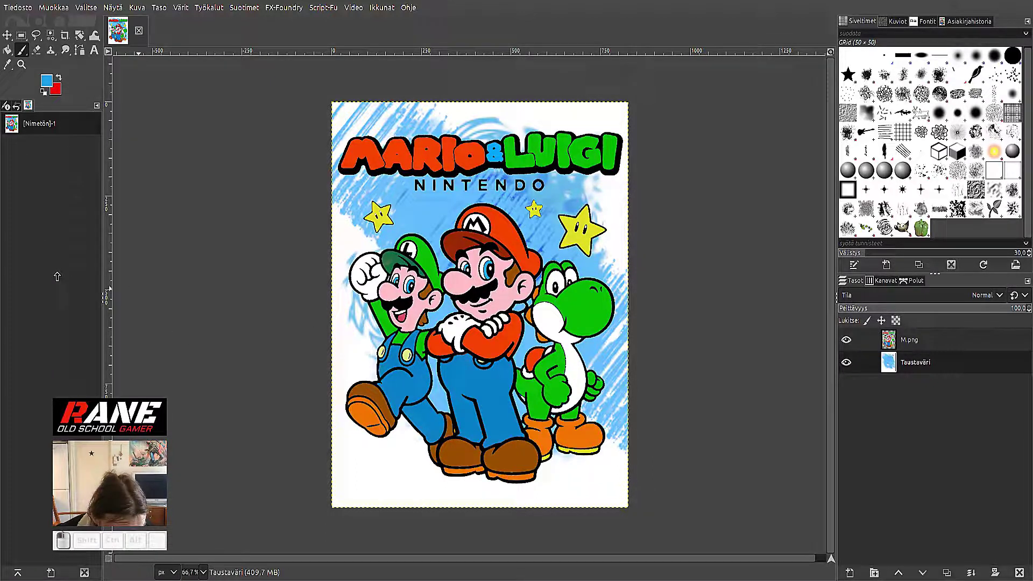
Try stamping the grid brush around Luigi, and the Confetti brush over the background beside the characters.
left_click(414, 239)
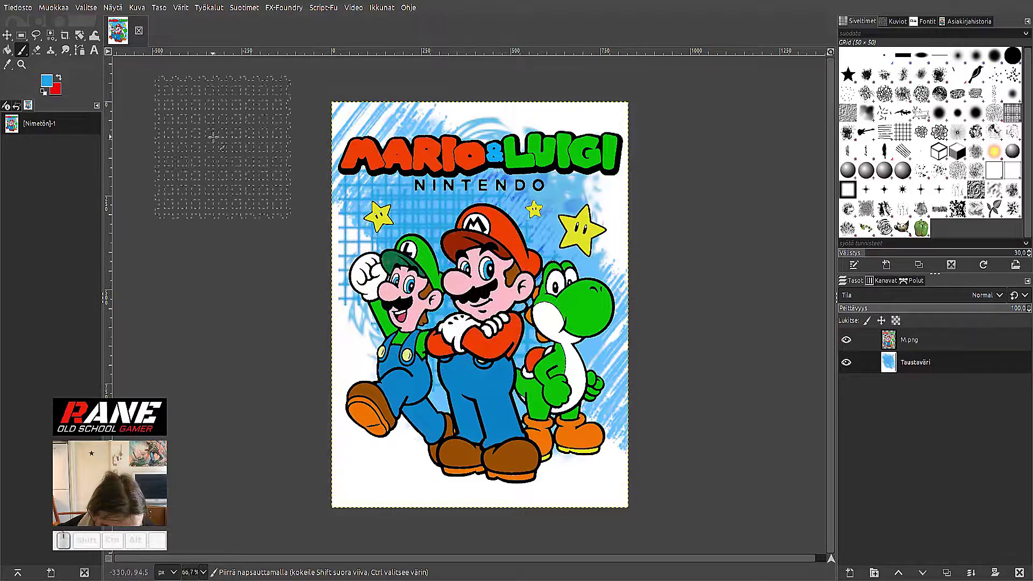
key("ctrl+z")
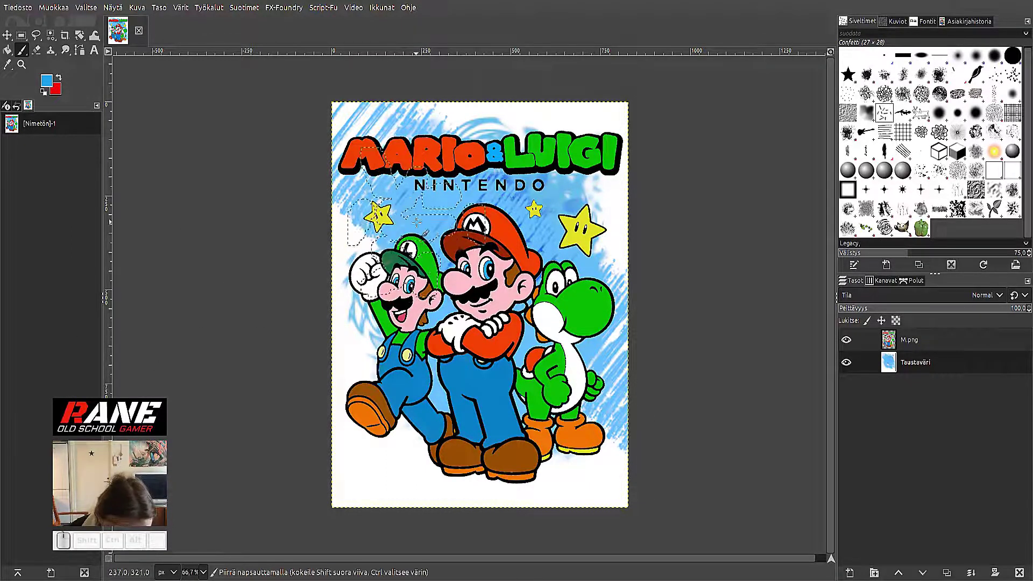
left_click(535, 331)
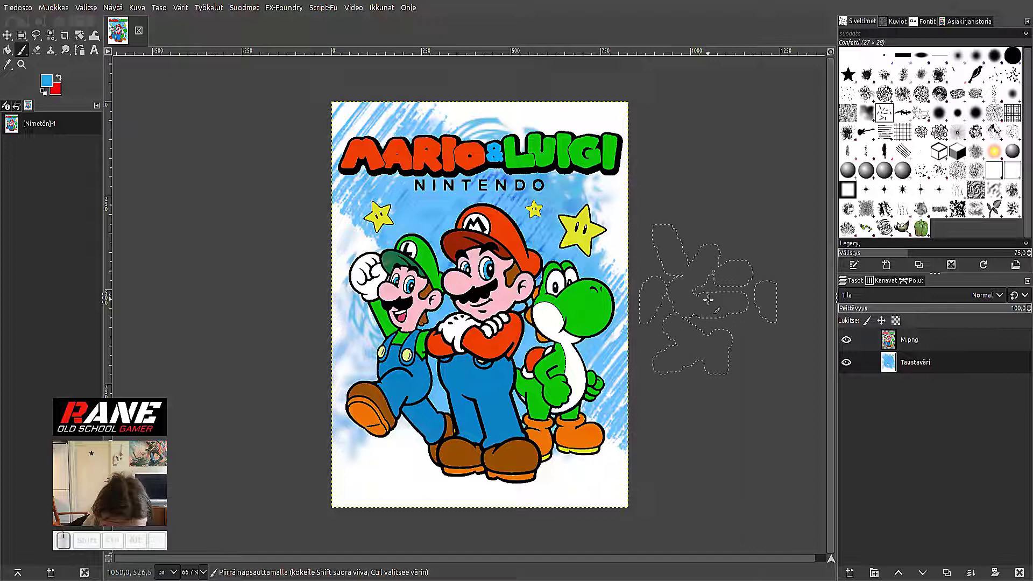
left_click(53, 8)
left_click(64, 26)
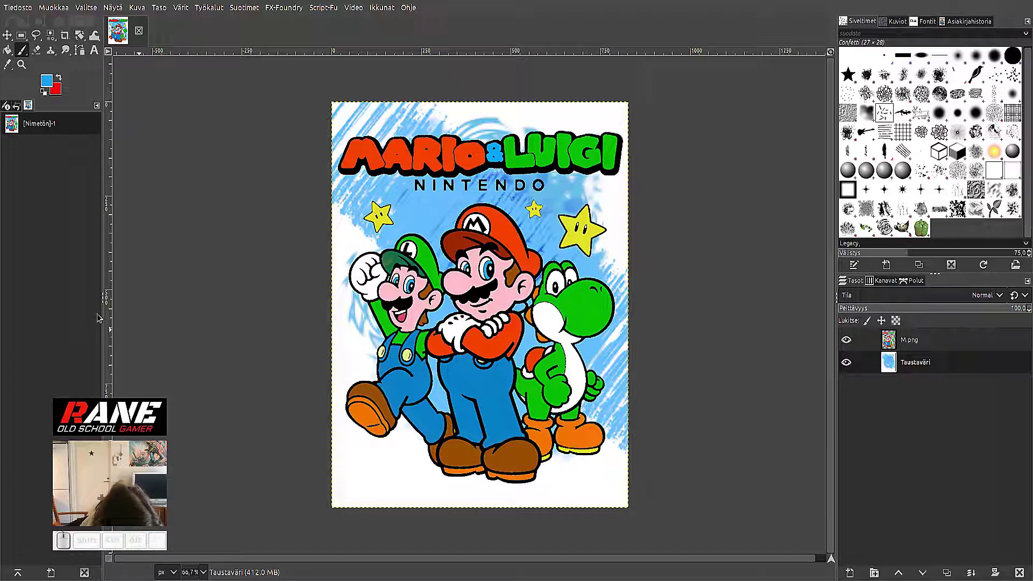
Try texturing the background with the Chalk 01 brush beside Luigi and the large yellow star, and along the poster's upper edge.
mouse_move(350, 344)
left_mouse_down()
mouse_move(332, 369)
mouse_move(427, 295)
mouse_move(566, 224)
mouse_move(757, 180)
left_mouse_up()
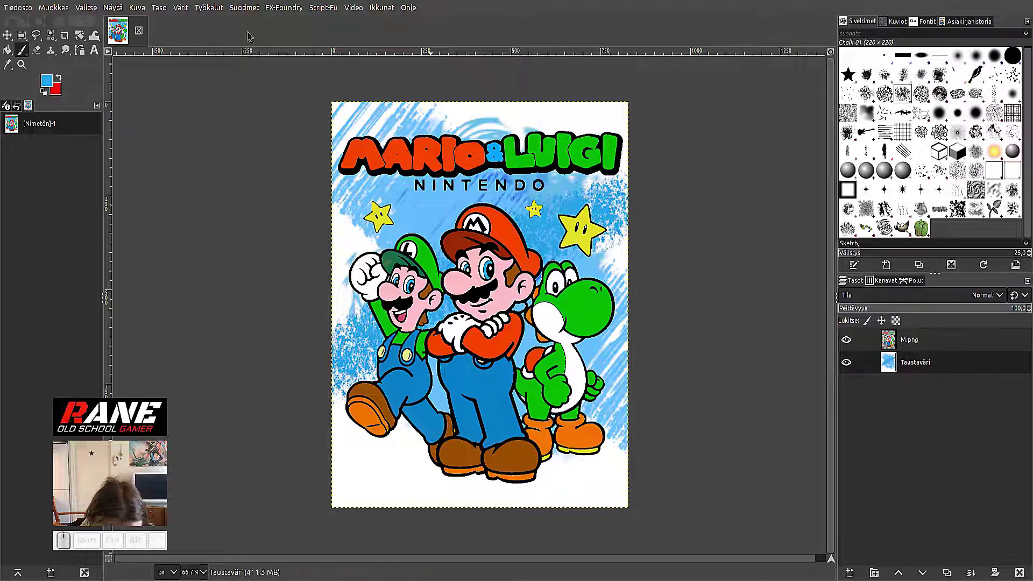
key("ctrl+z")
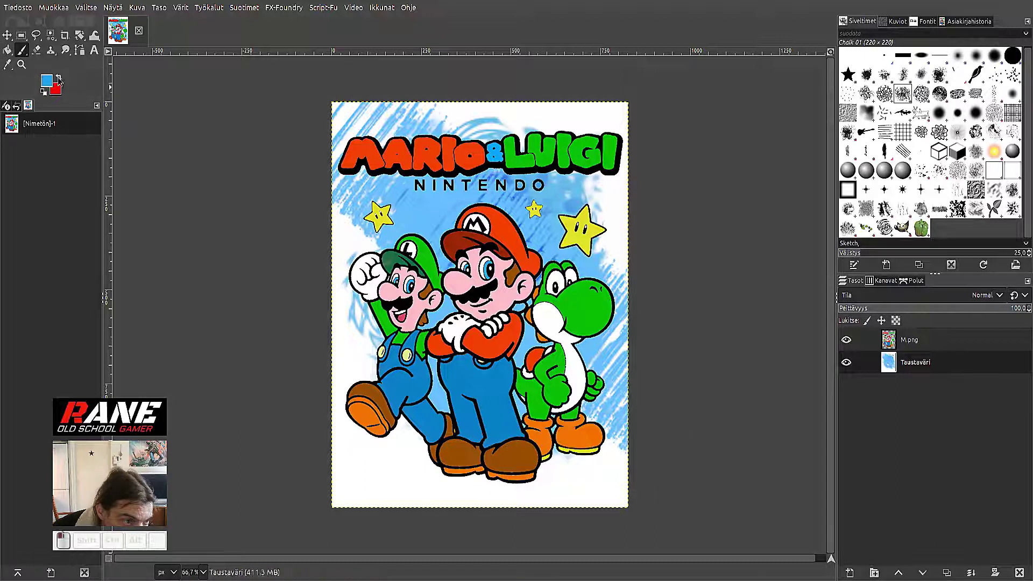
left_click(519, 177)
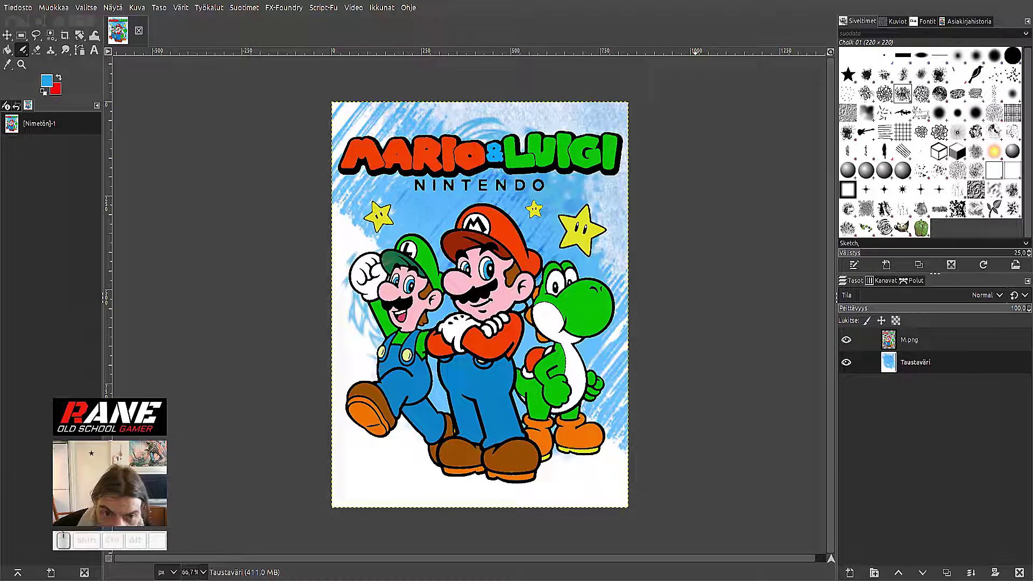
left_click(58, 27)
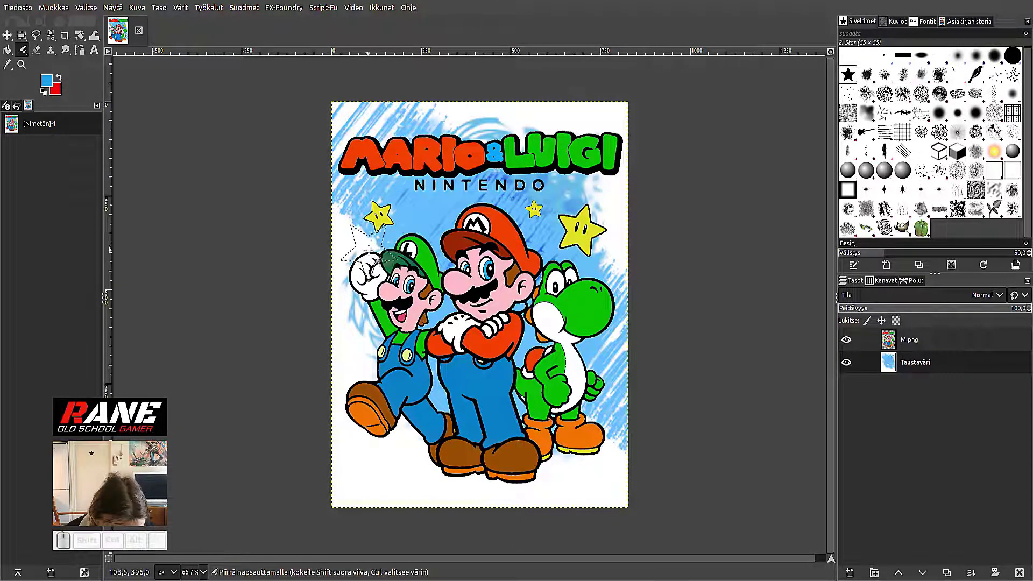
Stamp overlapping stars with the 2. Star brush around the characters and yellow stars, in light blue and a stronger blue.
mouse_move(581, 177)
left_mouse_down()
mouse_move(618, 177)
mouse_move(629, 216)
mouse_move(619, 252)
left_mouse_up()
mouse_move(328, 310)
left_mouse_down()
mouse_move(323, 301)
mouse_move(350, 371)
mouse_move(365, 219)
mouse_move(345, 247)
mouse_move(361, 231)
left_mouse_up()
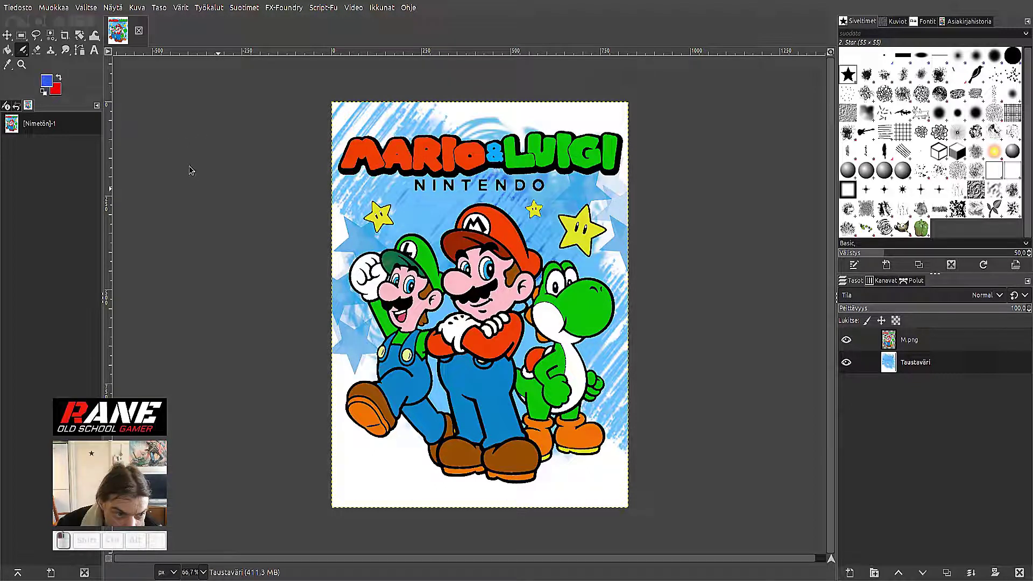
mouse_move(387, 169)
left_mouse_down()
mouse_move(410, 193)
mouse_move(379, 149)
mouse_move(474, 257)
left_mouse_up()
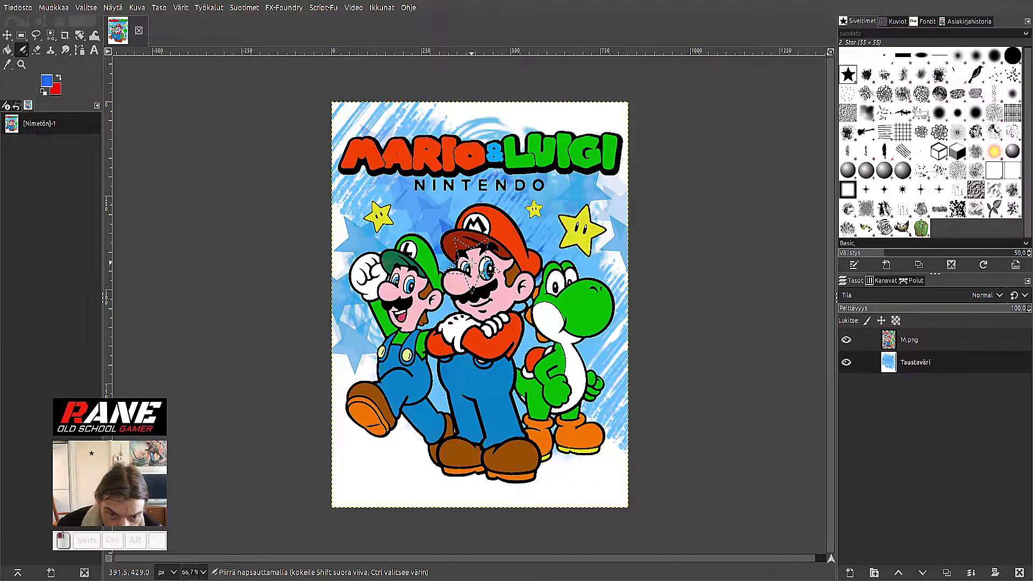
mouse_move(559, 177)
left_mouse_down()
mouse_move(532, 186)
mouse_move(486, 242)
left_mouse_up()
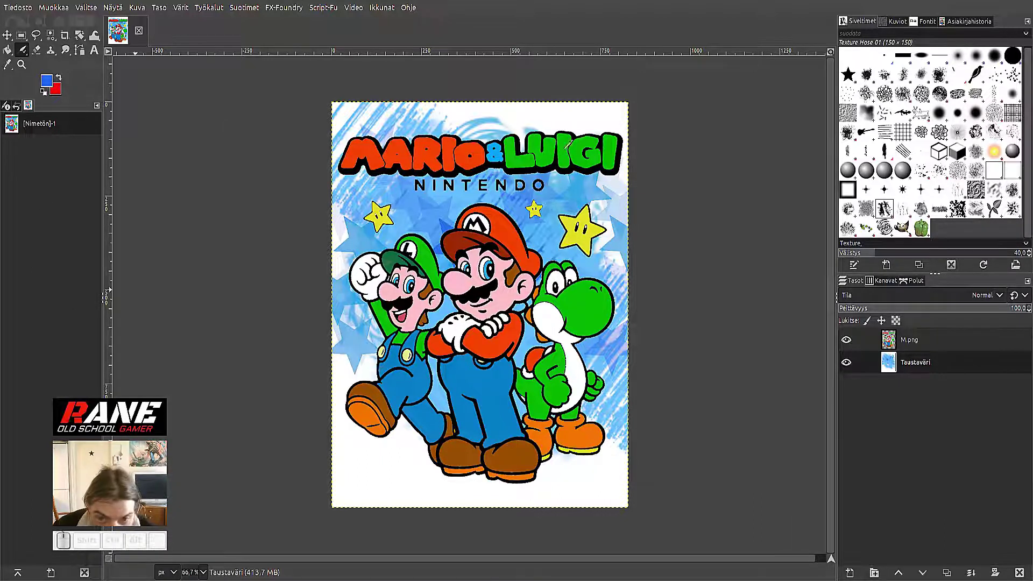
Pick the green of the LUIGI lettering as foreground and try painting grass behind the feet with the Texture Hose 01 brush.
left_click(565, 142, "ctrl")
left_click(376, 472)
mouse_move(376, 472)
left_mouse_down()
mouse_move(356, 449)
mouse_move(568, 441)
mouse_move(613, 461)
mouse_move(446, 483)
mouse_move(600, 467)
mouse_move(522, 463)
mouse_move(579, 452)
mouse_move(619, 461)
mouse_move(385, 448)
mouse_move(400, 463)
mouse_move(325, 431)
mouse_move(393, 417)
mouse_move(347, 461)
mouse_move(359, 456)
mouse_move(342, 458)
mouse_move(373, 392)
mouse_move(339, 389)
mouse_move(404, 411)
mouse_move(348, 464)
mouse_move(584, 452)
left_mouse_up()
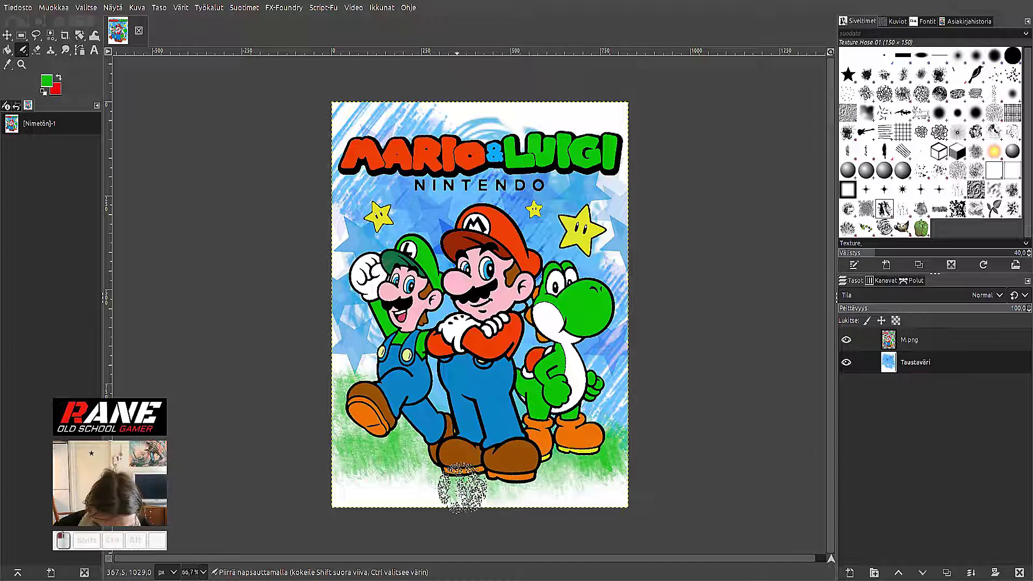
mouse_move(462, 486)
left_mouse_down()
mouse_move(403, 441)
mouse_move(338, 424)
mouse_move(395, 426)
left_mouse_up()
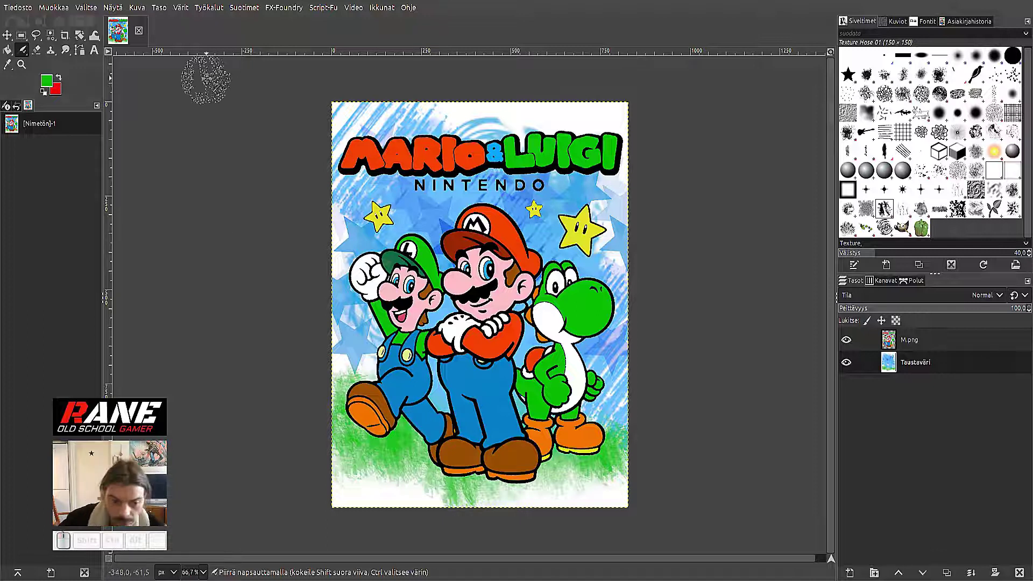
left_click(54, 7)
left_click(70, 24)
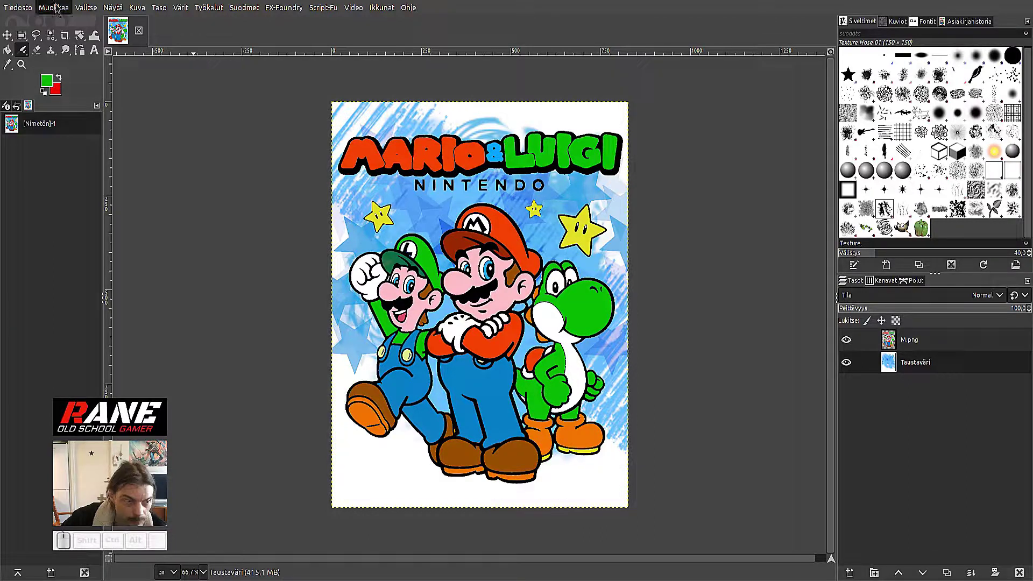
left_click(55, 7)
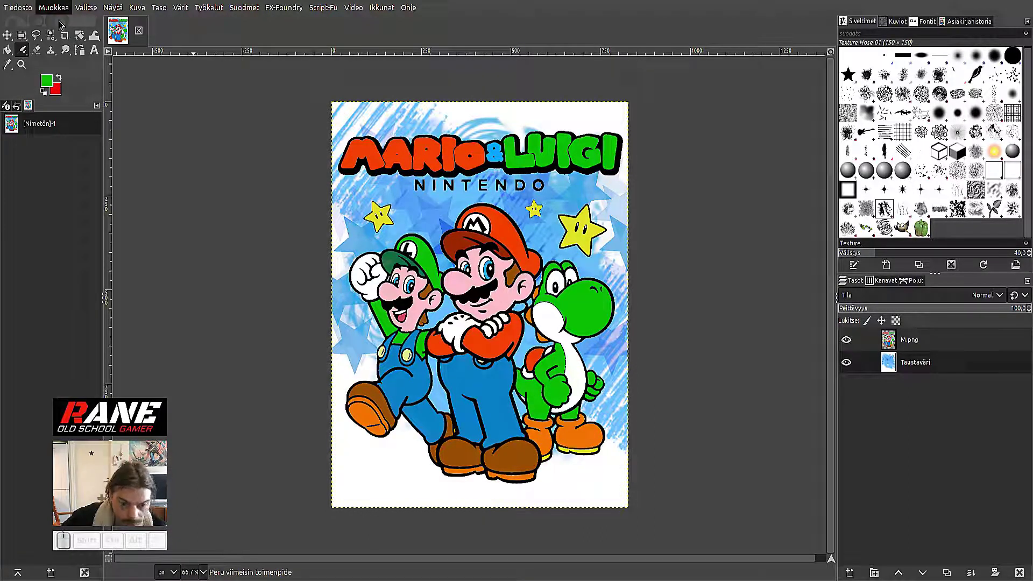
left_click(60, 24)
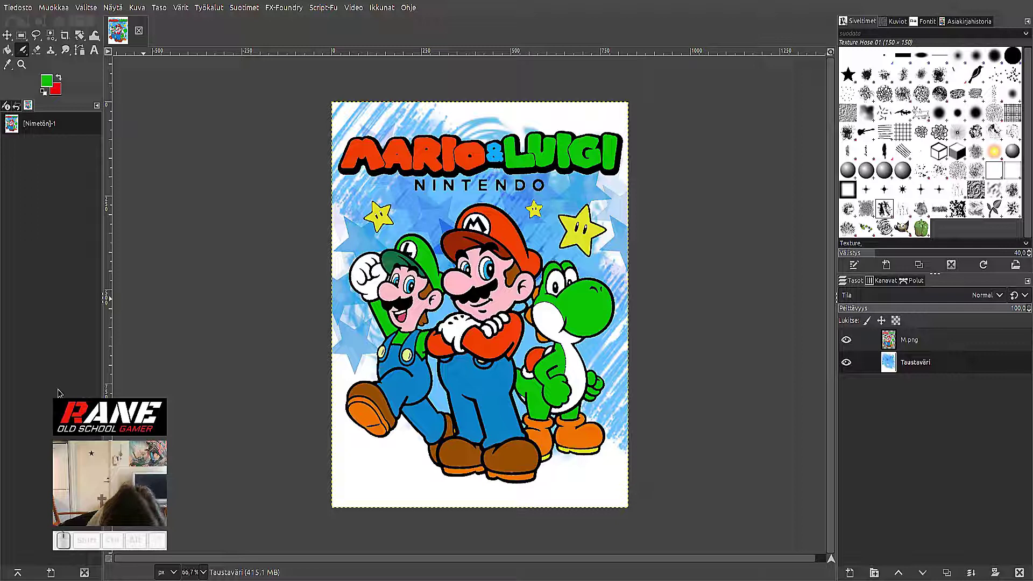
Paint a band of green grass behind the characters' feet on the background layer with the texture three brush.
key("period")
key("period")
key("period")
key("period")
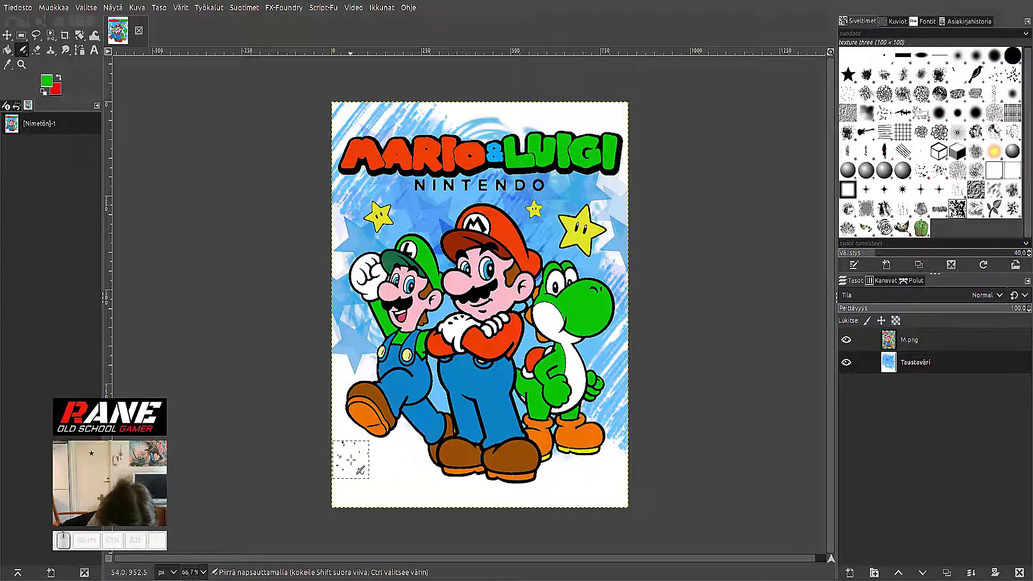
mouse_move(347, 461)
left_mouse_down()
mouse_move(528, 461)
mouse_move(360, 428)
mouse_move(320, 440)
mouse_move(555, 447)
mouse_move(630, 461)
mouse_move(338, 472)
left_mouse_up()
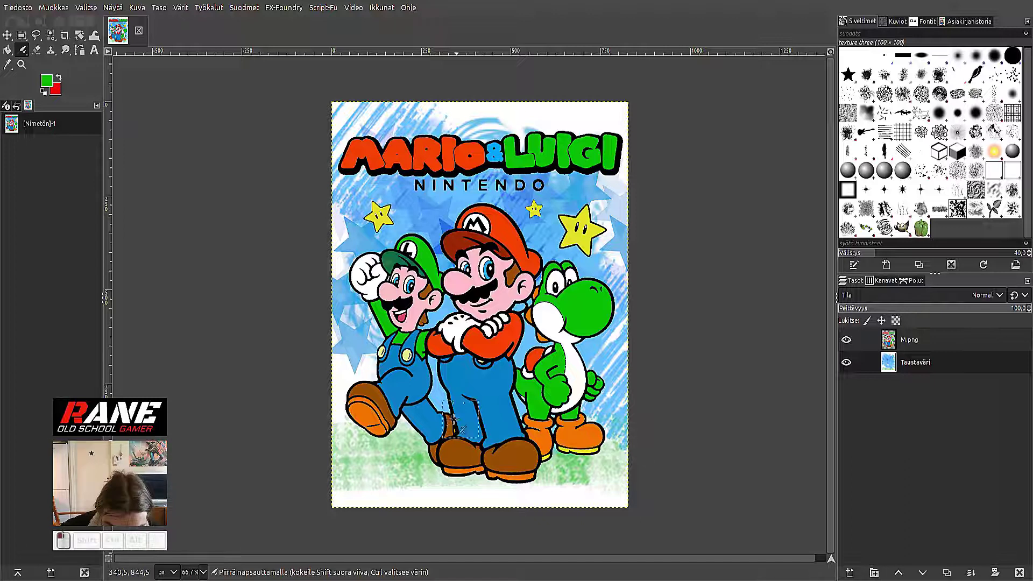
mouse_move(594, 444)
left_mouse_down()
mouse_move(610, 438)
mouse_move(598, 455)
left_mouse_up()
mouse_move(473, 445)
left_mouse_down()
mouse_move(392, 420)
mouse_move(333, 431)
mouse_move(398, 446)
left_mouse_up()
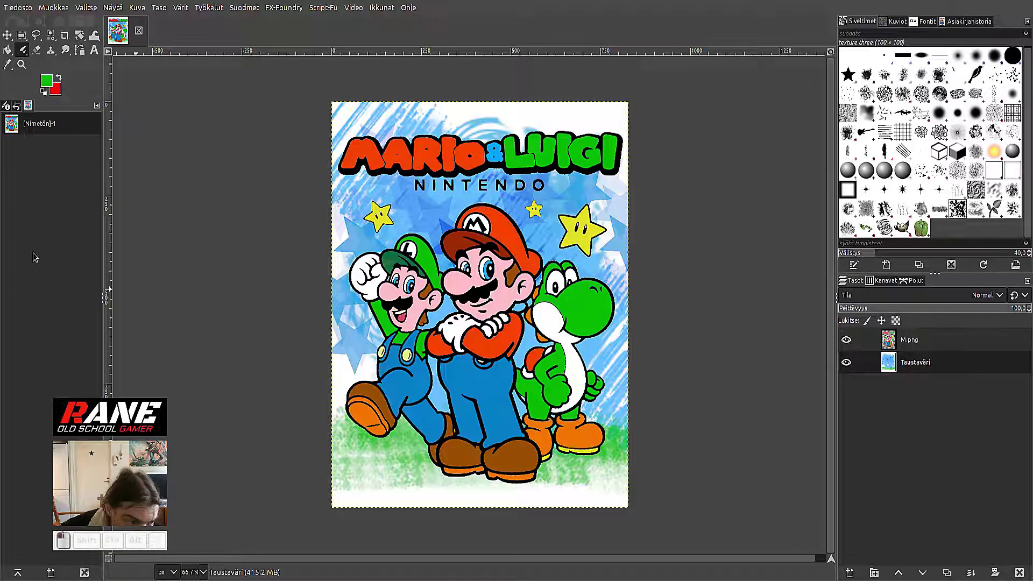
Try stamping the Manju's Flower (Large) brush over the grass beside Luigi and Mario's feet.
mouse_move(384, 444)
left_mouse_down()
mouse_move(337, 450)
mouse_move(439, 434)
left_mouse_up()
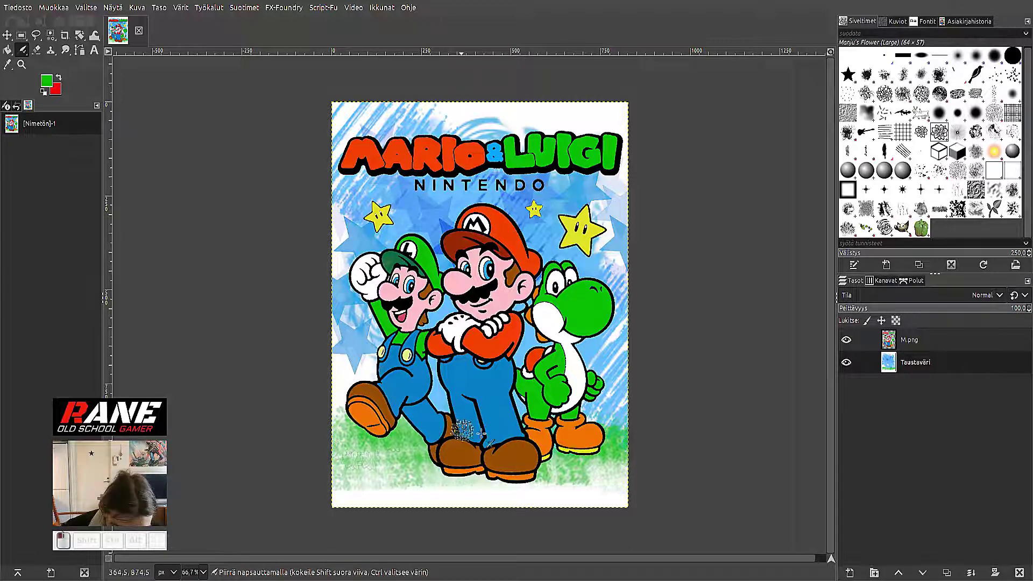
left_click(64, 7)
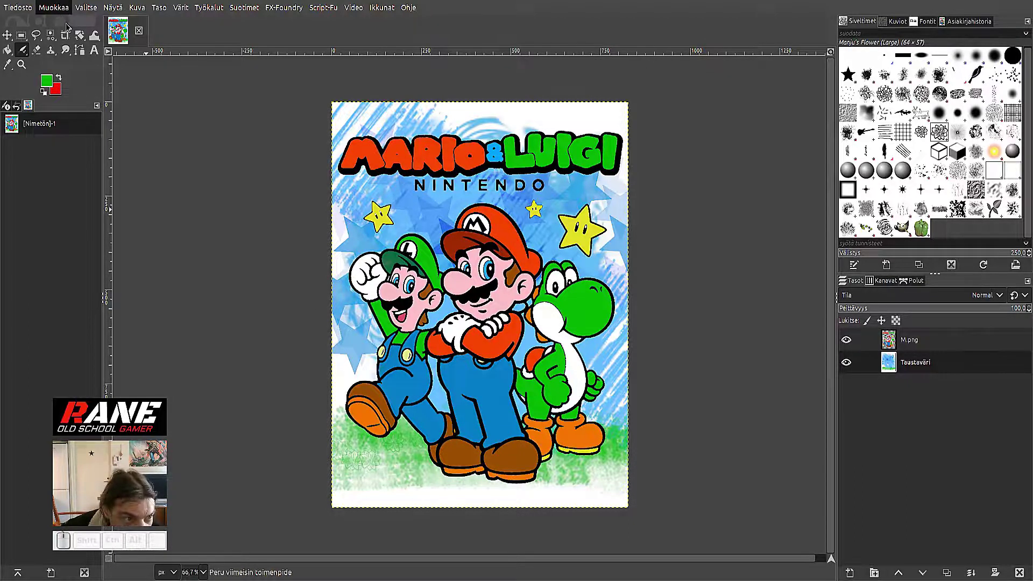
left_click(68, 26)
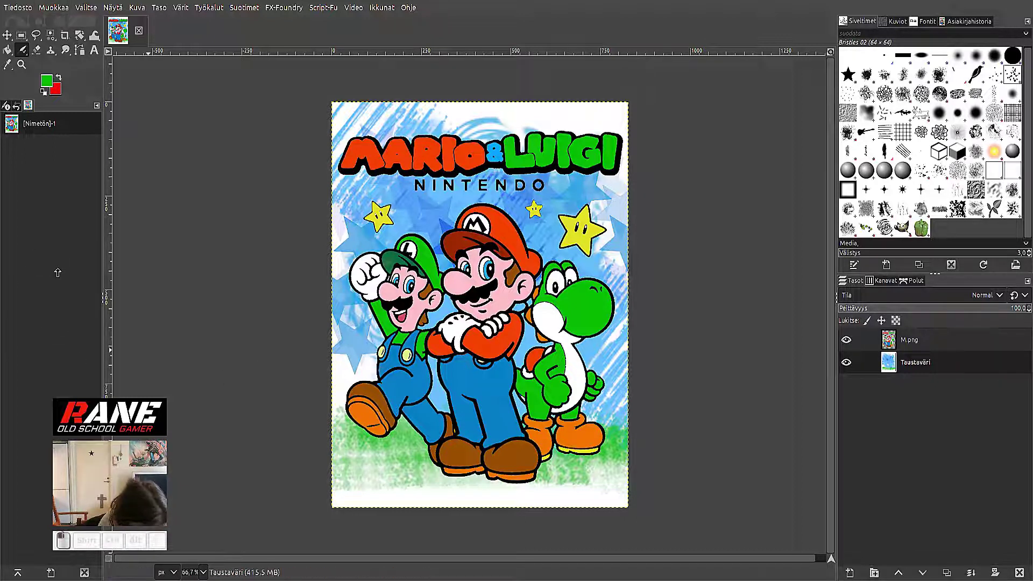
Try thickening the grass across the full width with bright green strokes of the Bristles 02 brush.
mouse_move(408, 409)
left_mouse_down()
mouse_move(350, 472)
mouse_move(387, 425)
mouse_move(441, 398)
left_mouse_up()
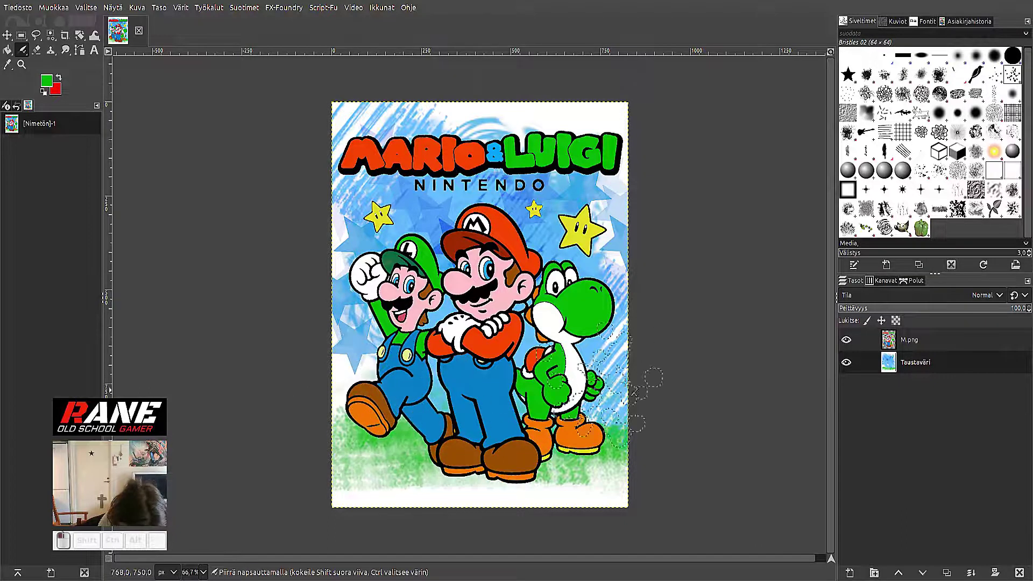
mouse_move(377, 409)
left_mouse_down()
mouse_move(313, 445)
mouse_move(340, 436)
mouse_move(669, 484)
left_mouse_up()
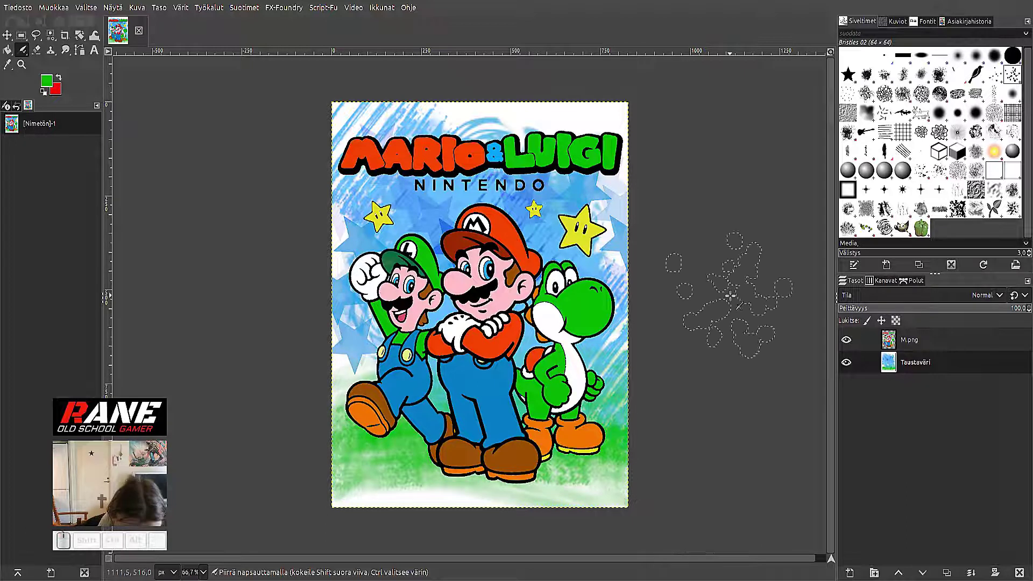
left_click(49, 9)
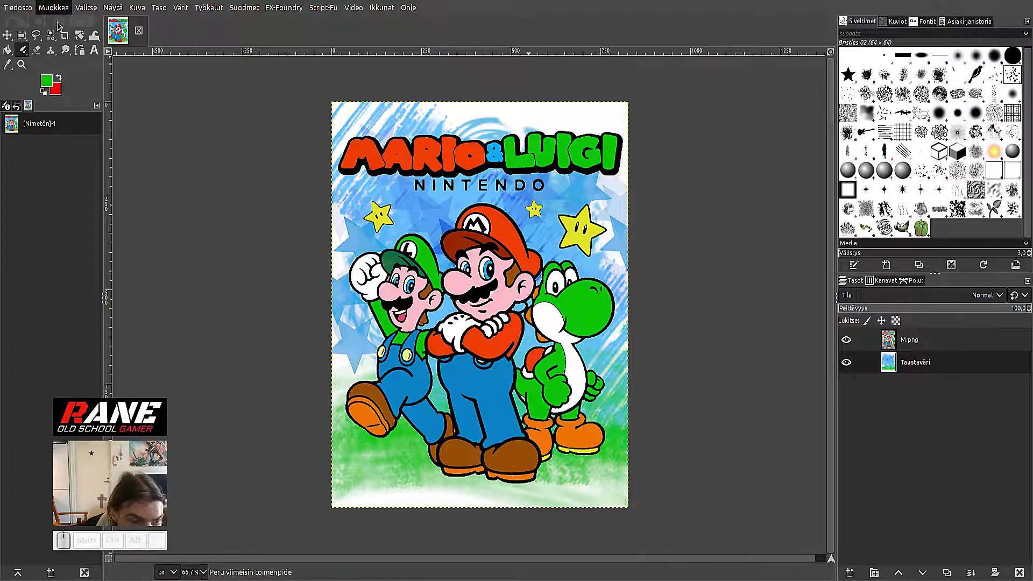
left_click(60, 24)
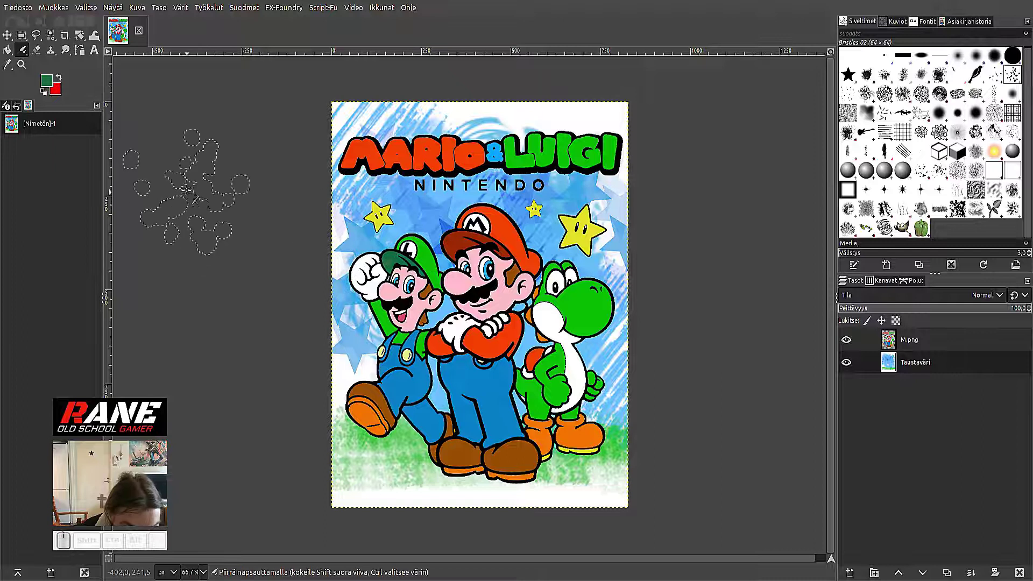
Try dabbing dark green Bristles 02 spots over the grass around the characters' shoes.
left_click(191, 183)
mouse_move(430, 473)
left_mouse_down()
mouse_move(379, 456)
mouse_move(409, 463)
left_mouse_up()
mouse_move(487, 442)
left_mouse_down()
mouse_move(508, 474)
mouse_move(565, 492)
left_mouse_up()
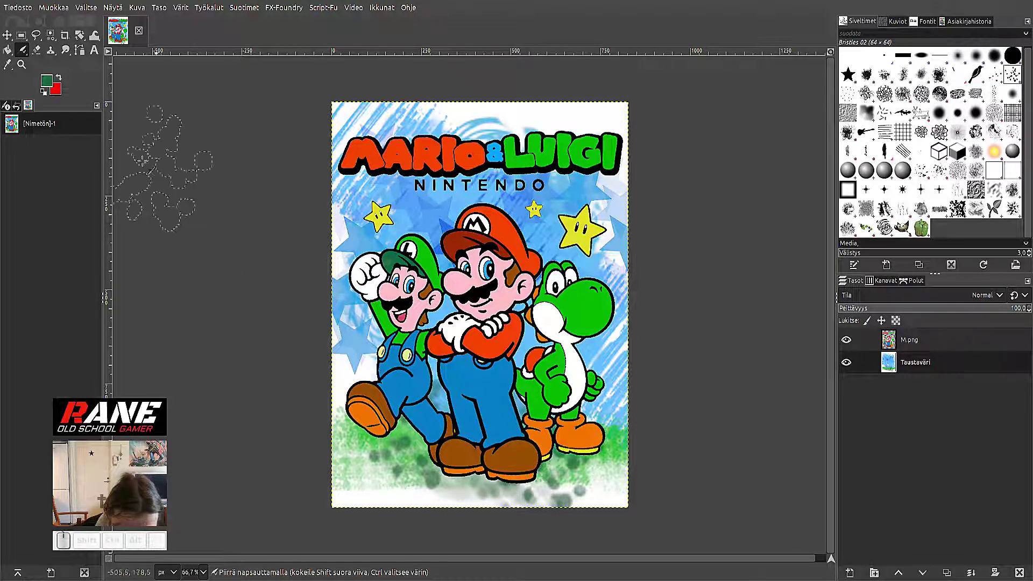
left_click(45, 8)
left_click(56, 22)
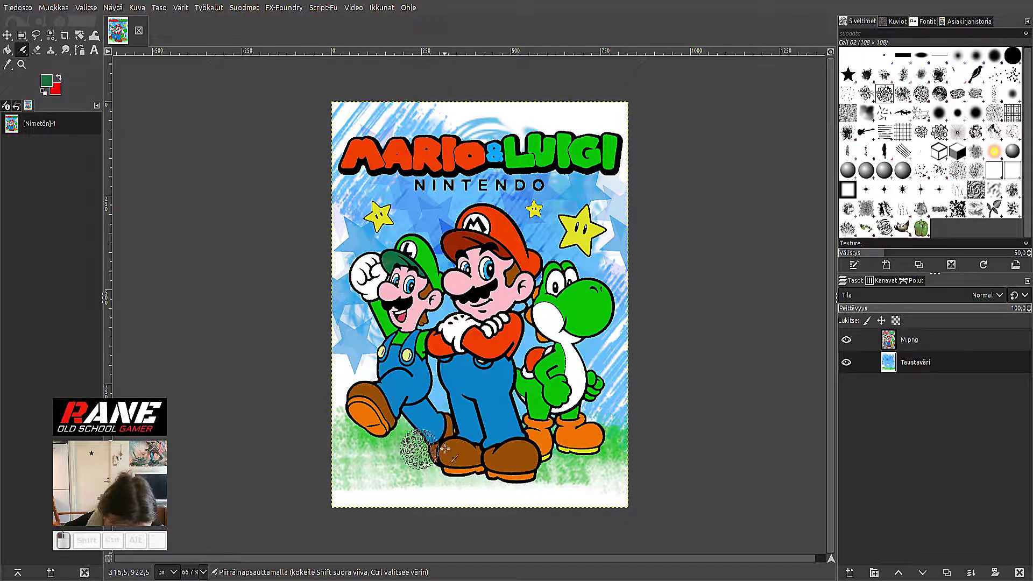
Try stamping dark green Cell 02 brush marks over the grass around and below the characters' feet.
left_click(377, 458)
left_click(485, 490)
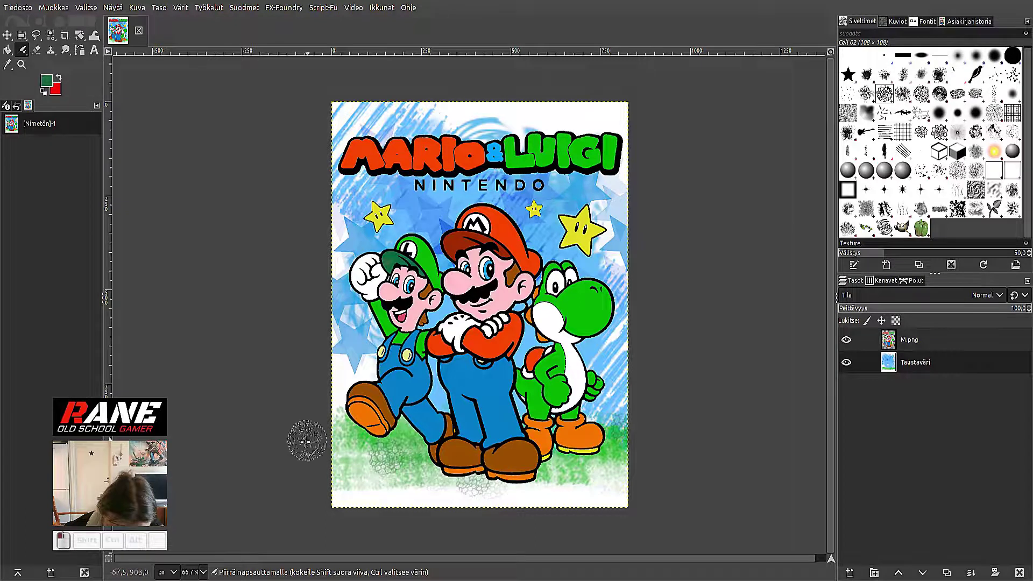
left_click(348, 458)
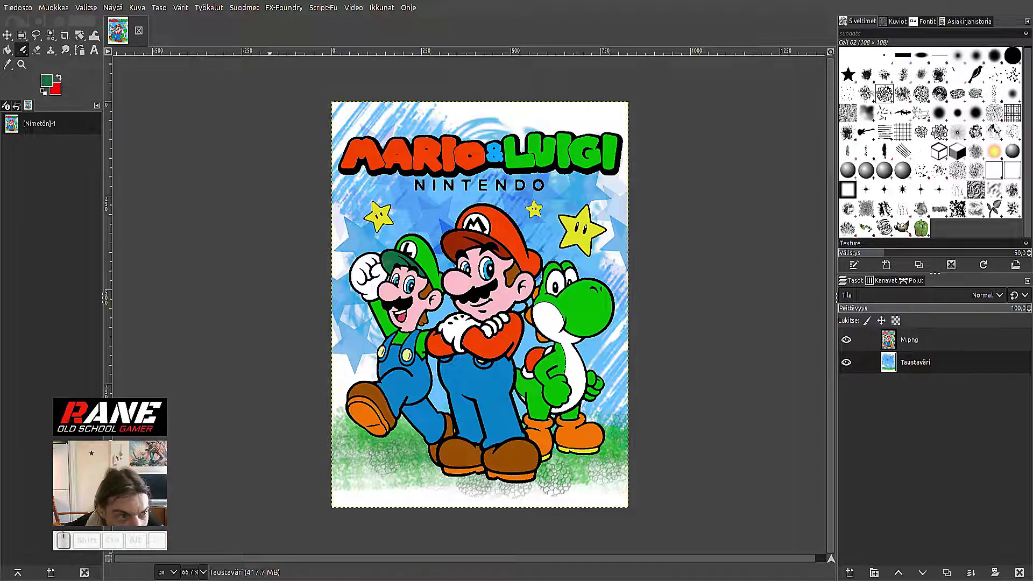
key("ctrl+z")
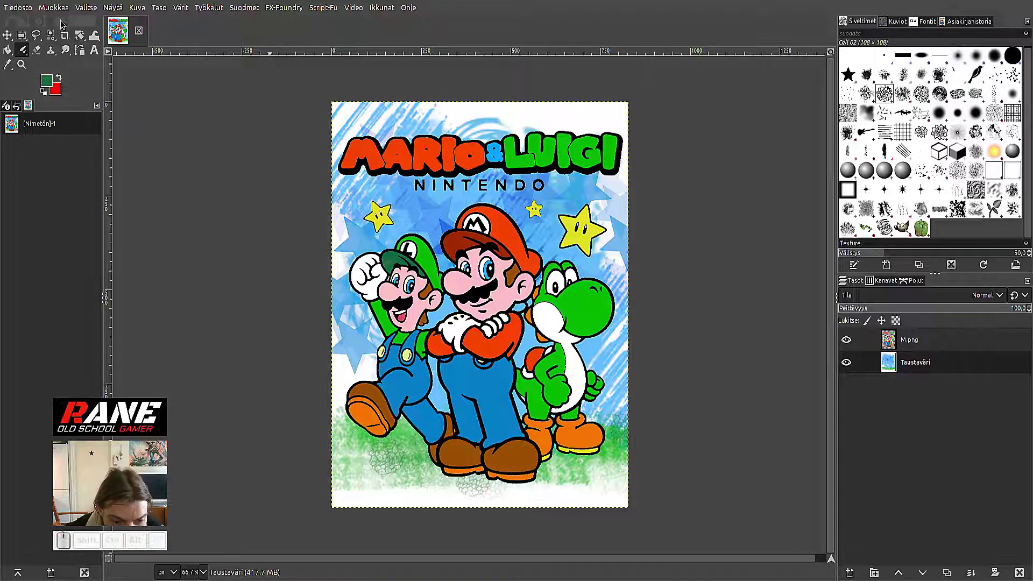
key("ctrl+z")
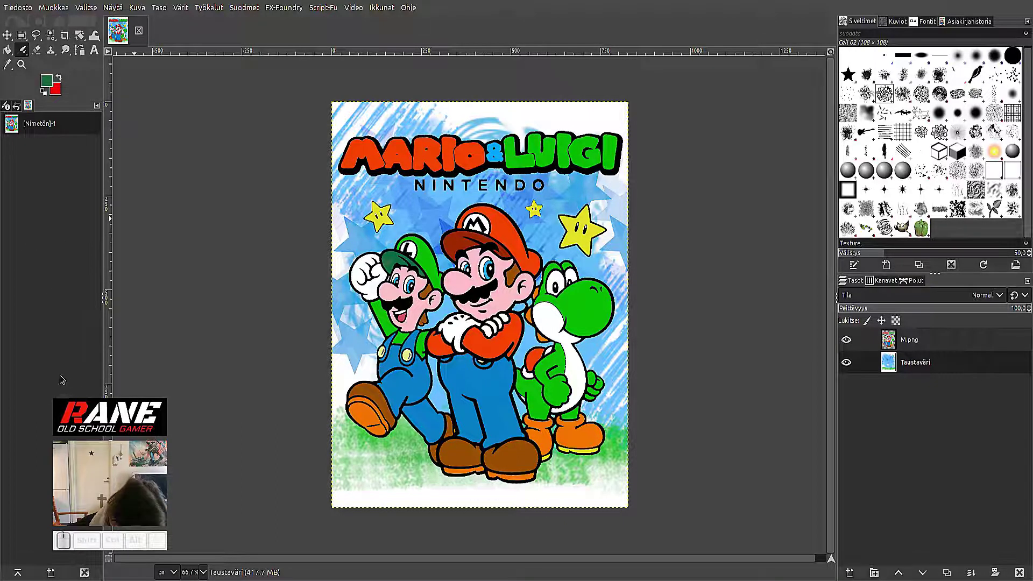
Stamp large Manju's Flower (Large) shapes at size 250 in dark green over the grass beside Luigi's and Yoshi's feet.
key("period")
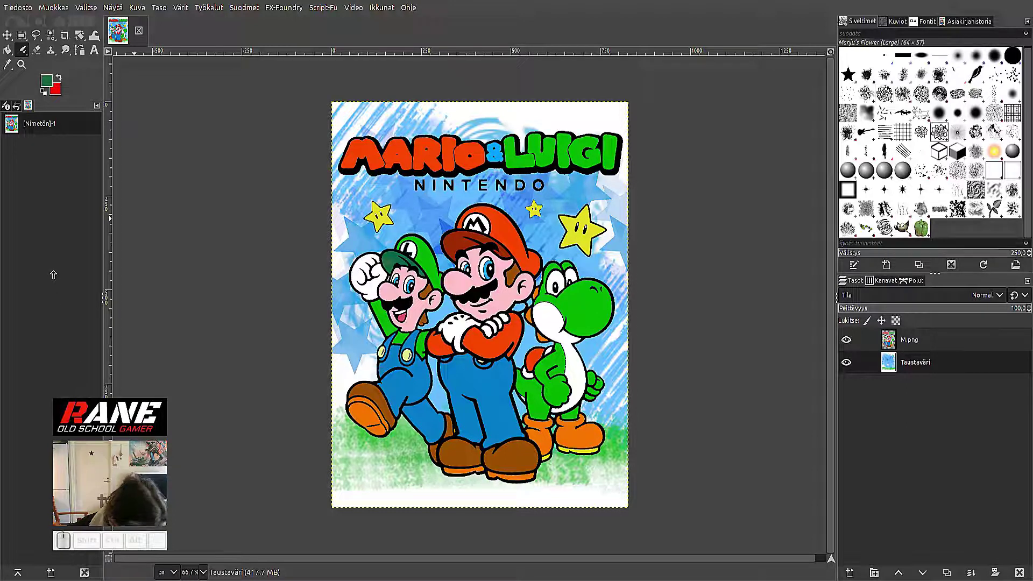
left_click(356, 437)
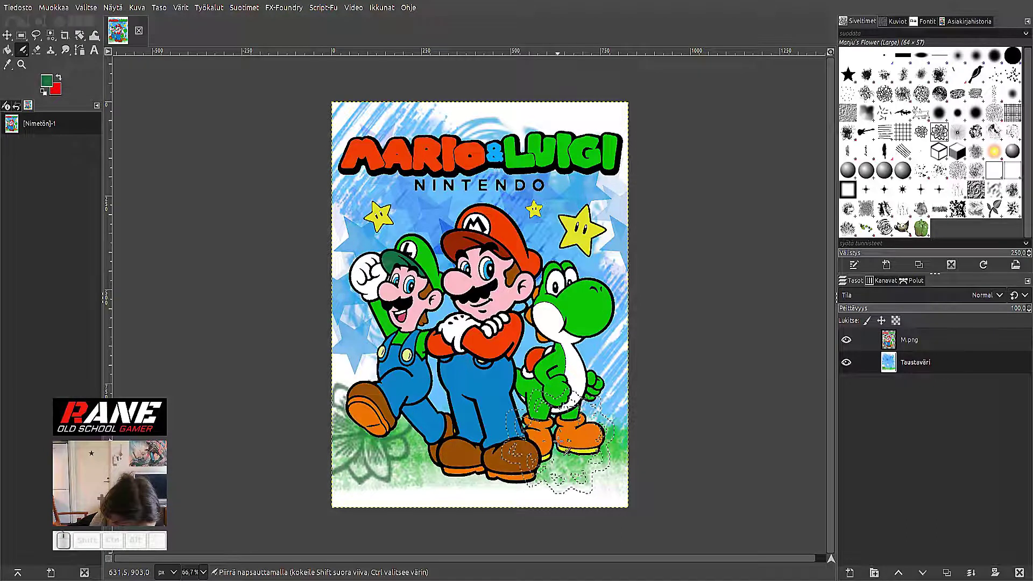
left_click(570, 468)
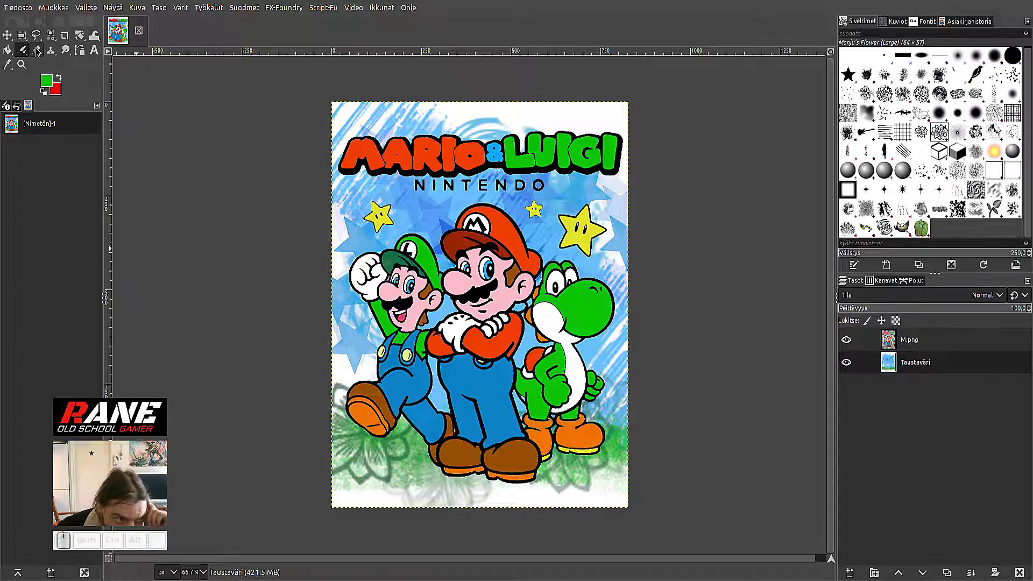
Select a rectangle about 201 × 648 px behind Luigi and Mario on the background layer, and fill it bright green.
left_click(23, 37)
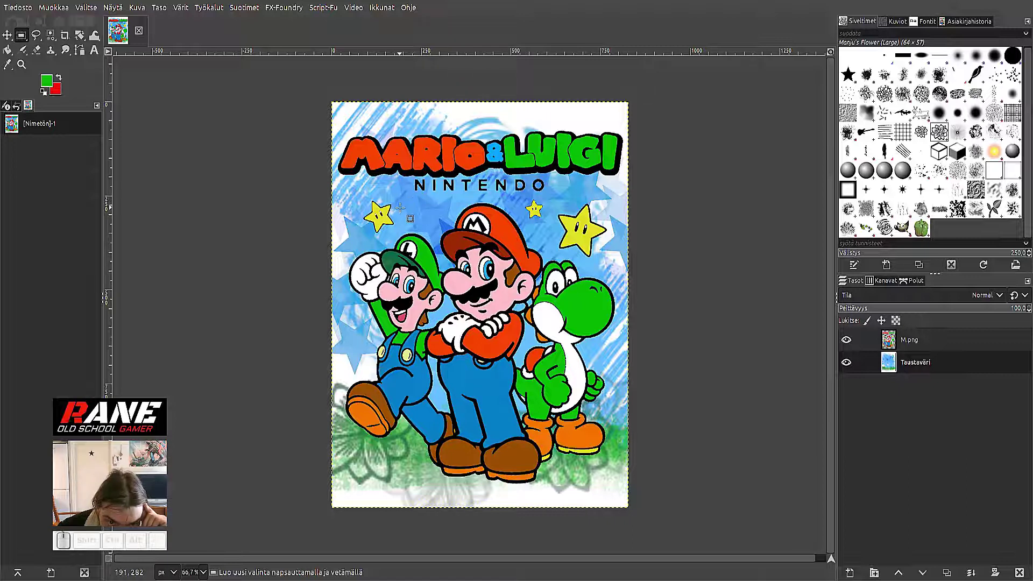
left_click_drag(402, 209, 474, 453)
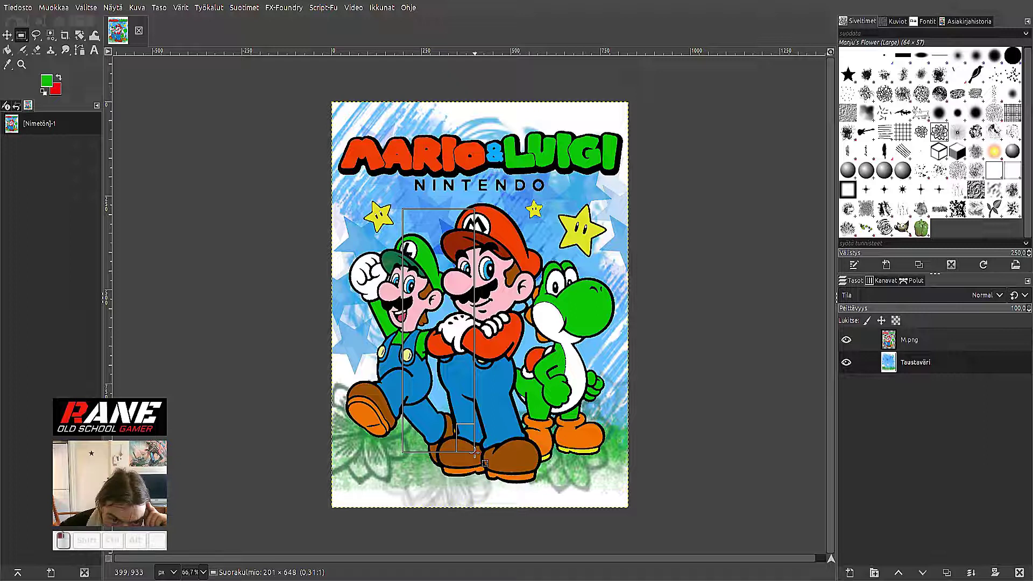
left_click_drag(474, 453, 473, 449)
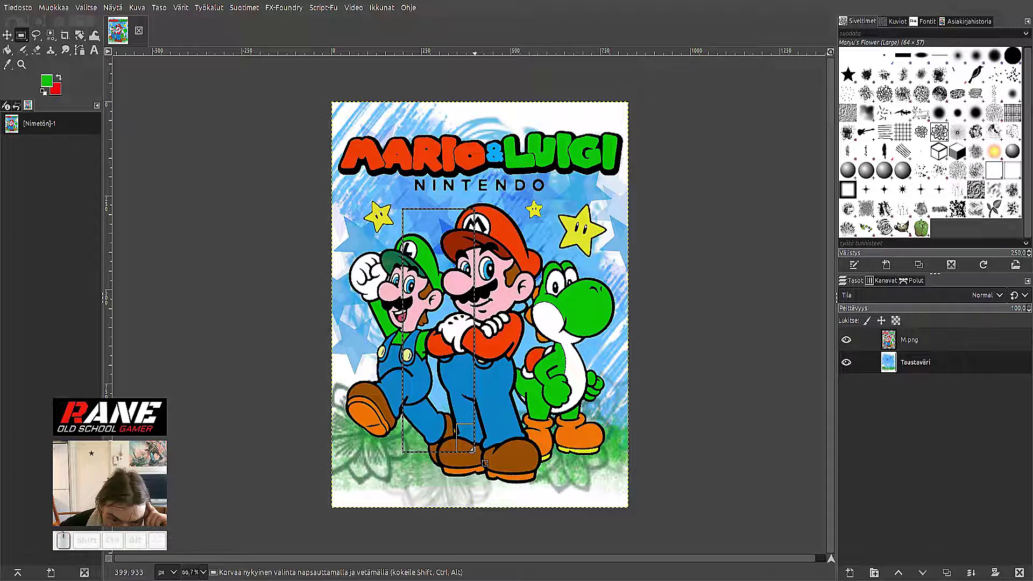
left_click(57, 10)
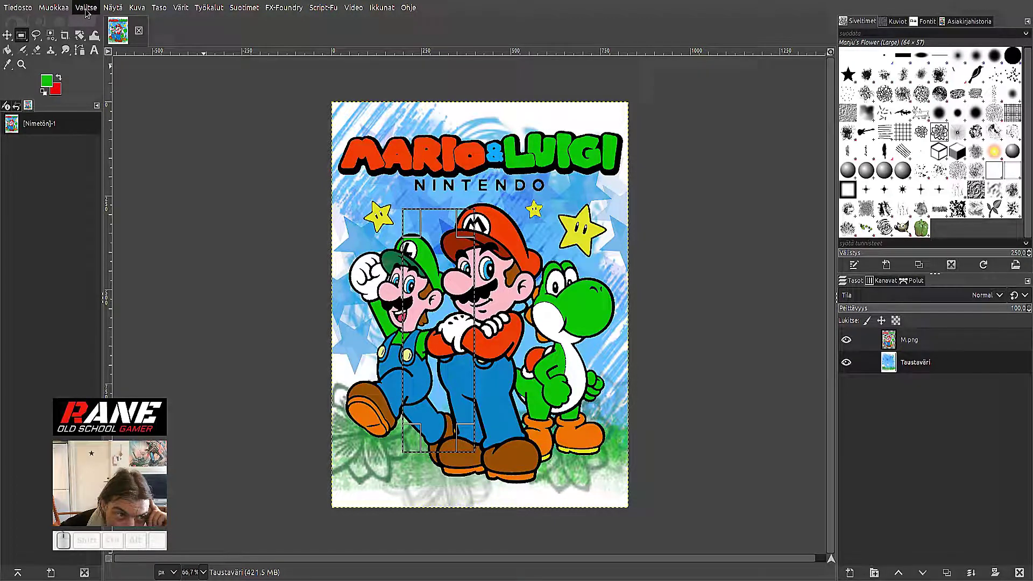
left_click(75, 74)
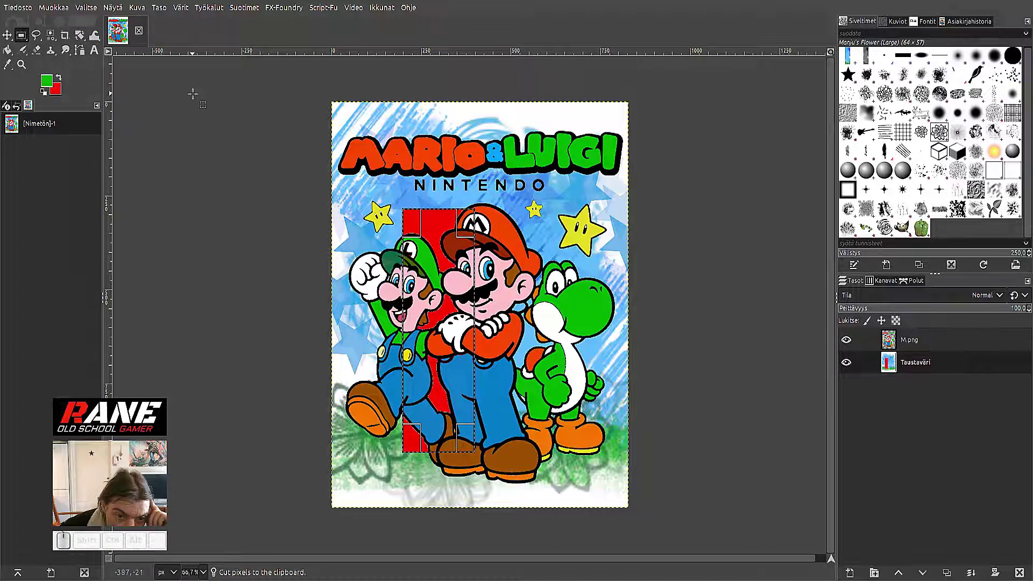
left_click(181, 9)
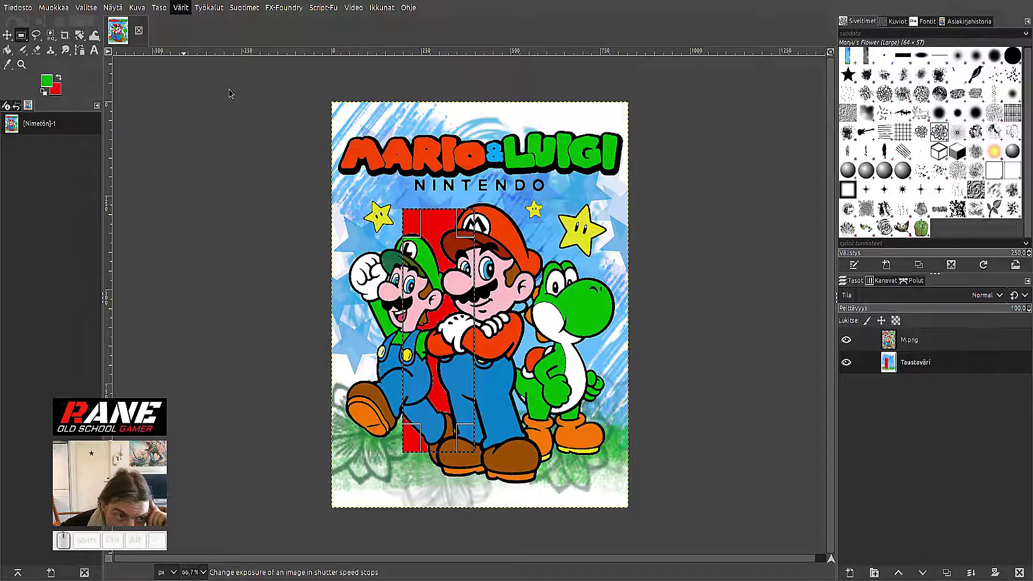
key("Escape")
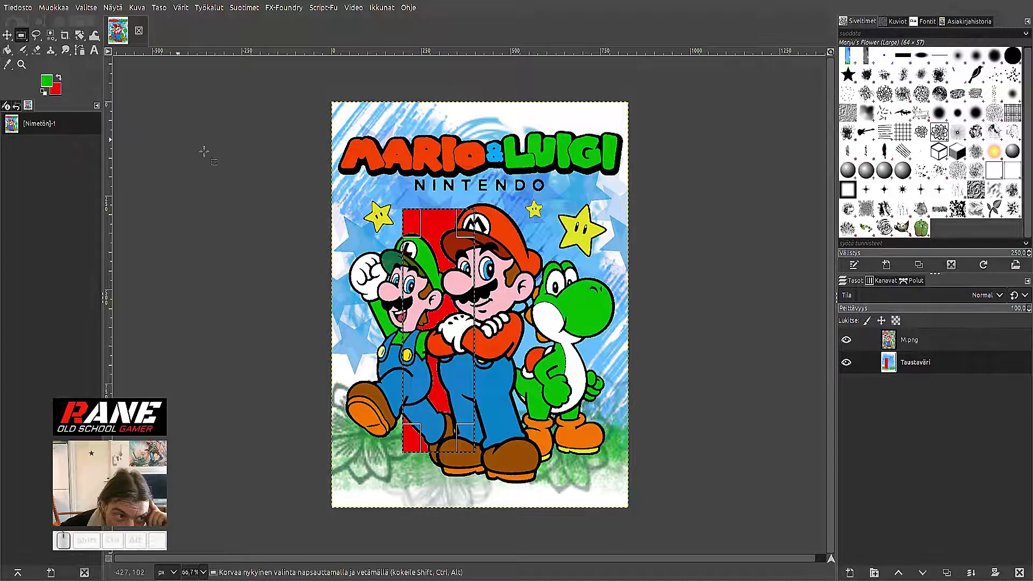
left_click(8, 49)
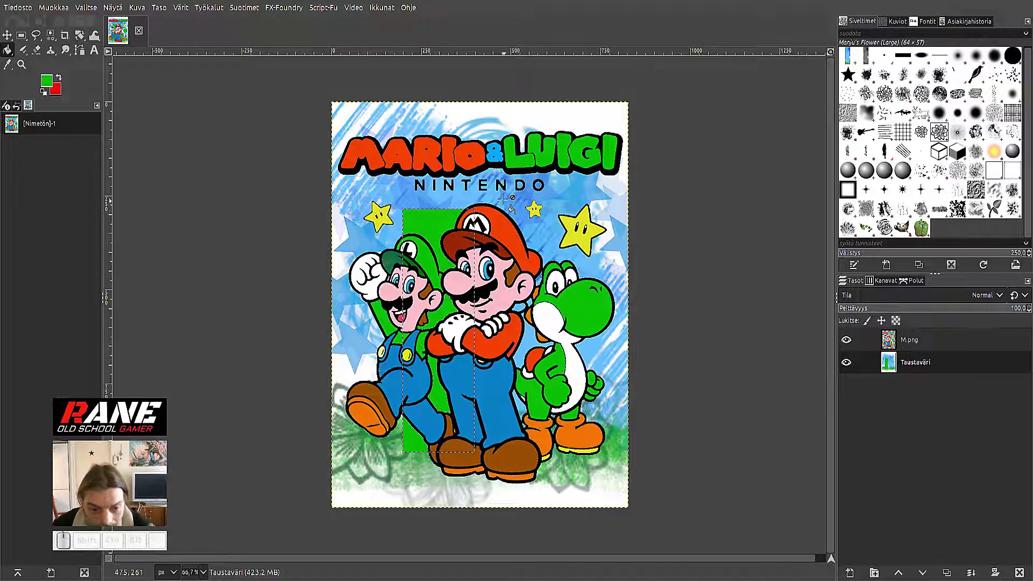
Try a black-and-white stripe filter and further filter effects on the green rectangle behind Luigi and Mario.
left_click(245, 8)
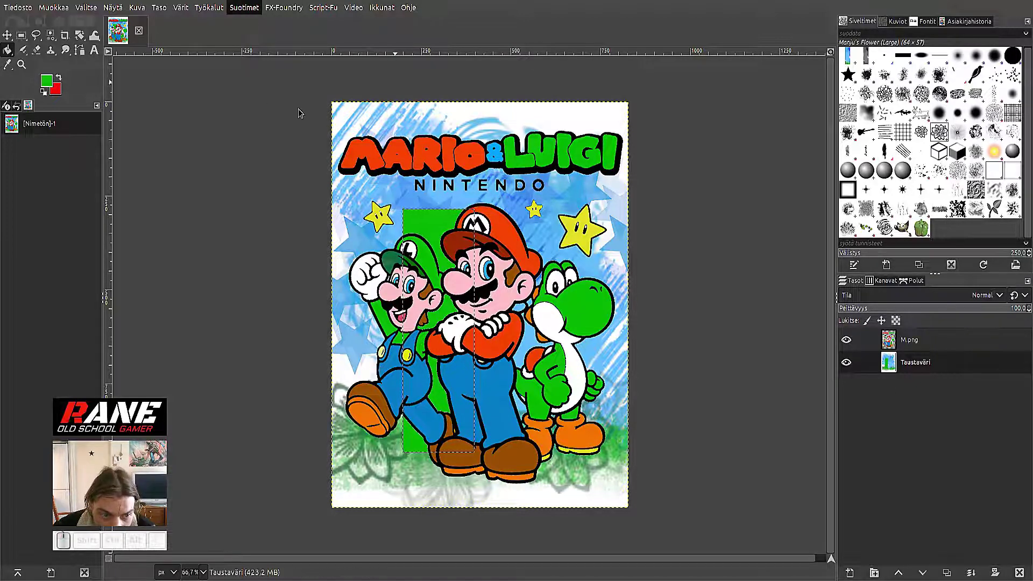
left_click(464, 136)
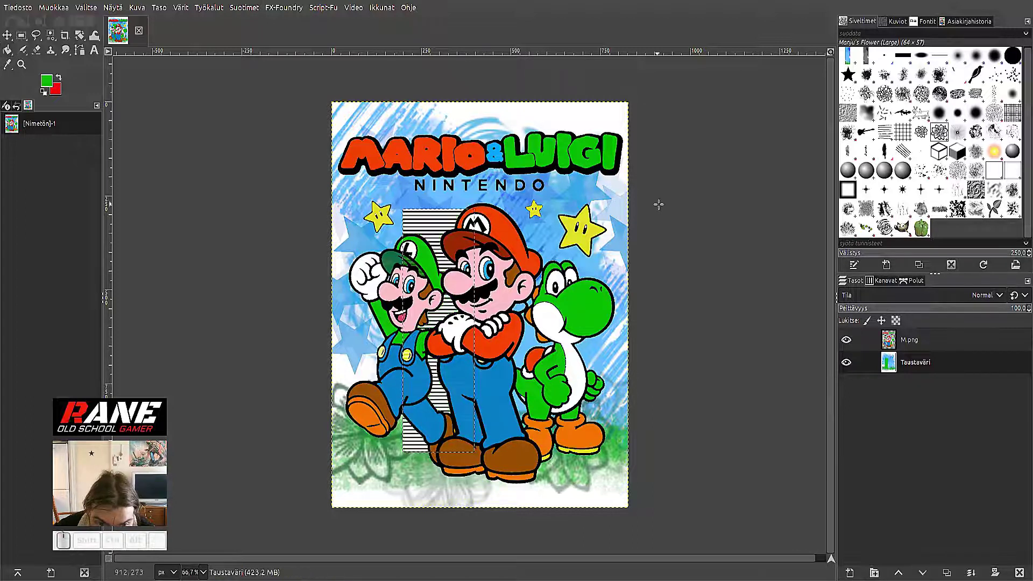
key("ctrl+z")
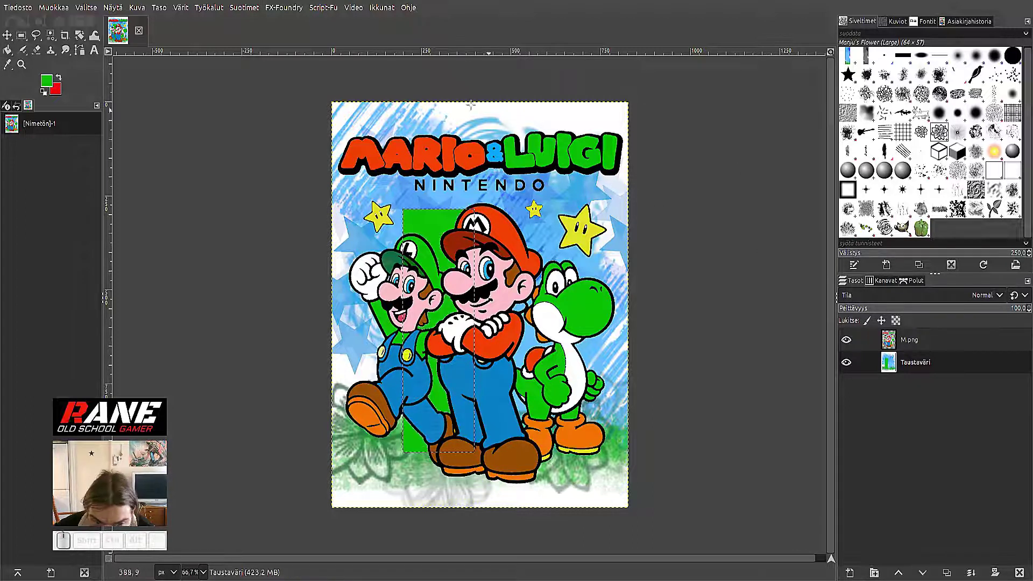
left_click(253, 11)
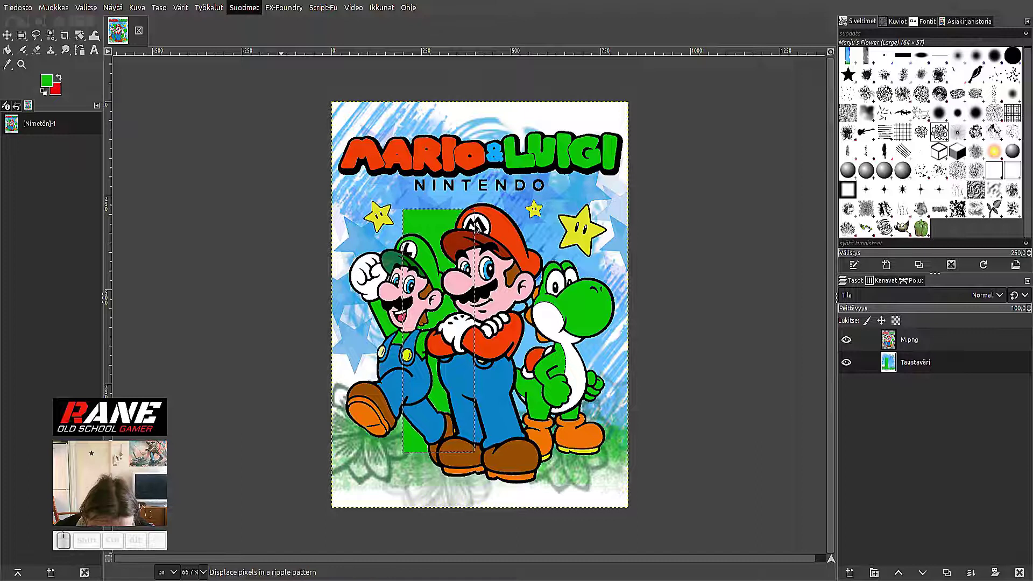
key("Escape")
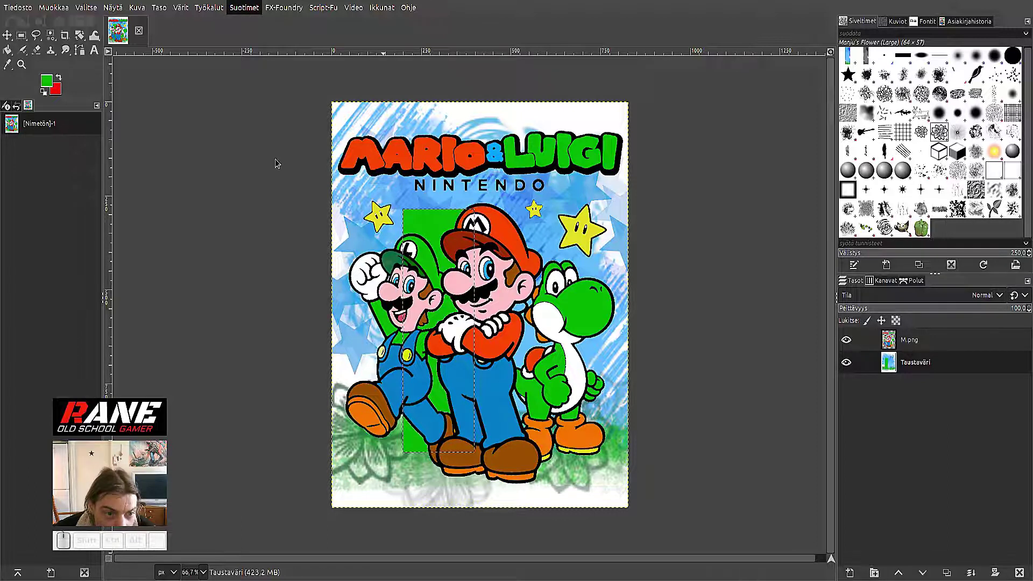
key("ctrl+f")
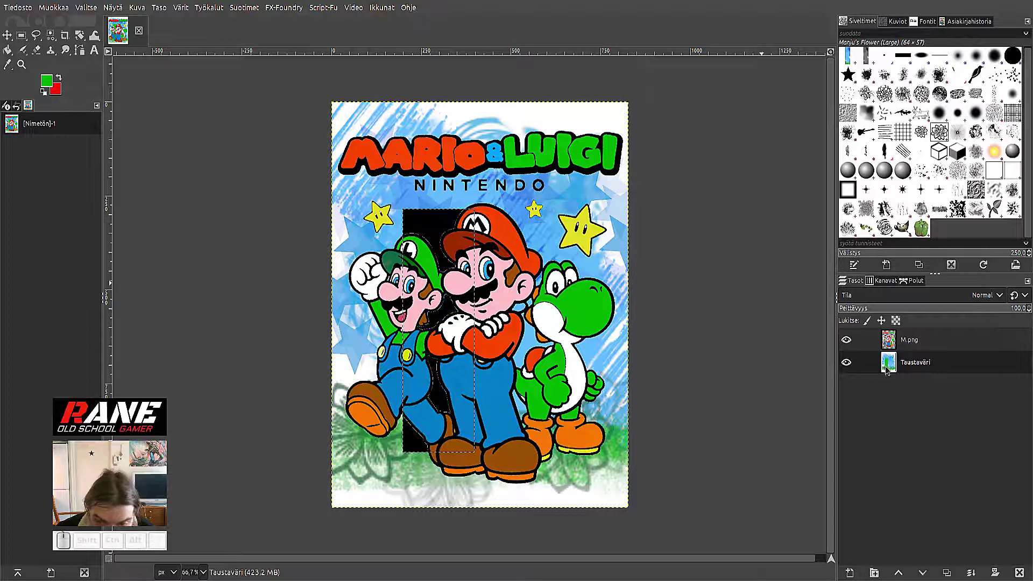
key("ctrl+z")
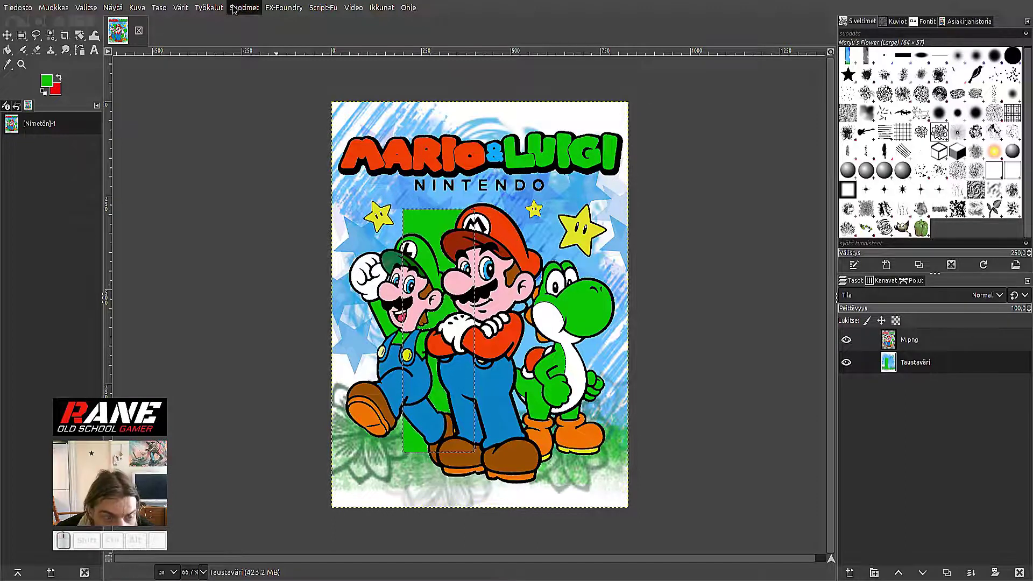
key("ctrl+f")
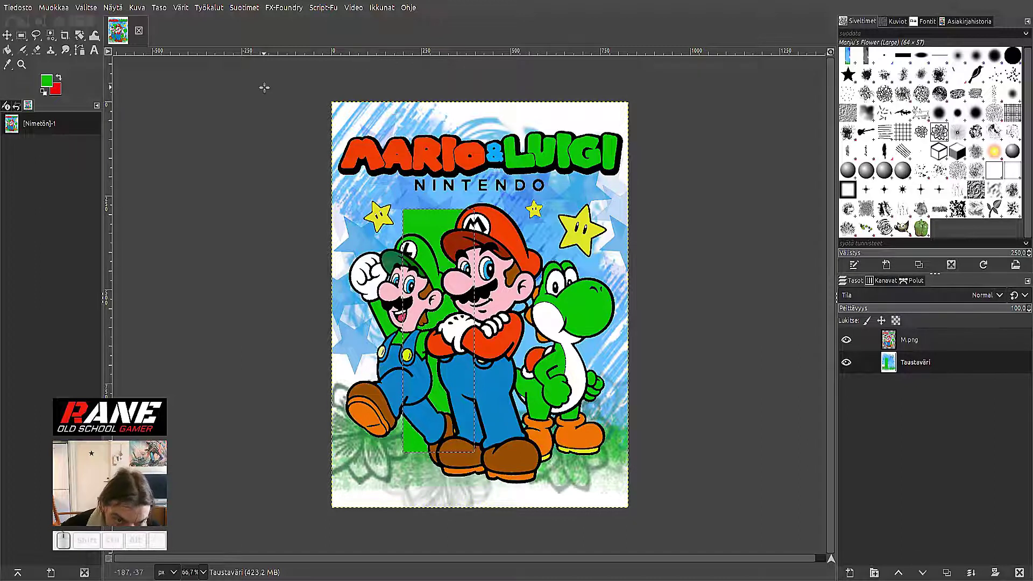
Fill a narrow horizontal strip across the top of the green rectangle with dark green, and clear the selection.
left_click(21, 35)
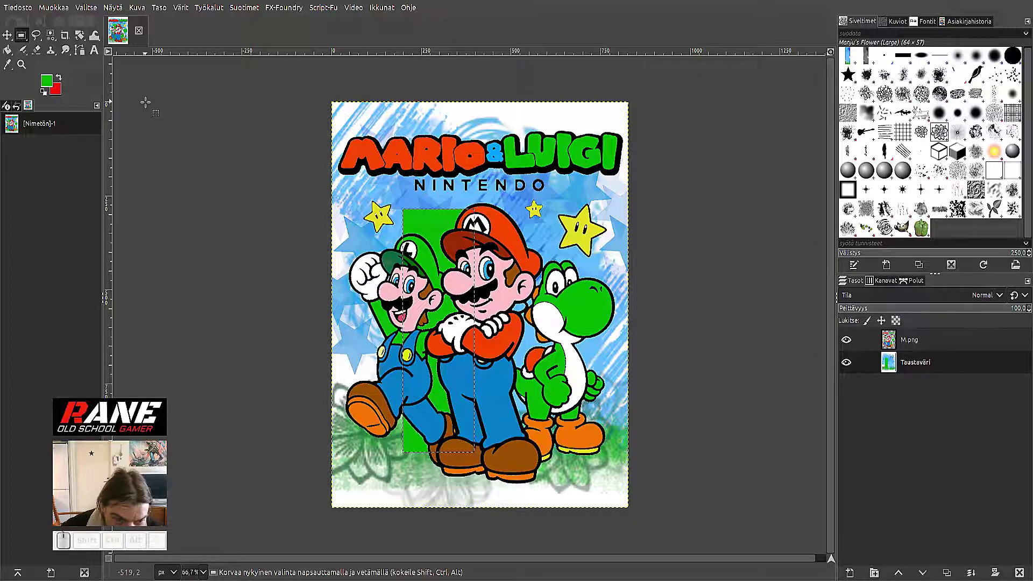
left_click(86, 9)
left_click(98, 34)
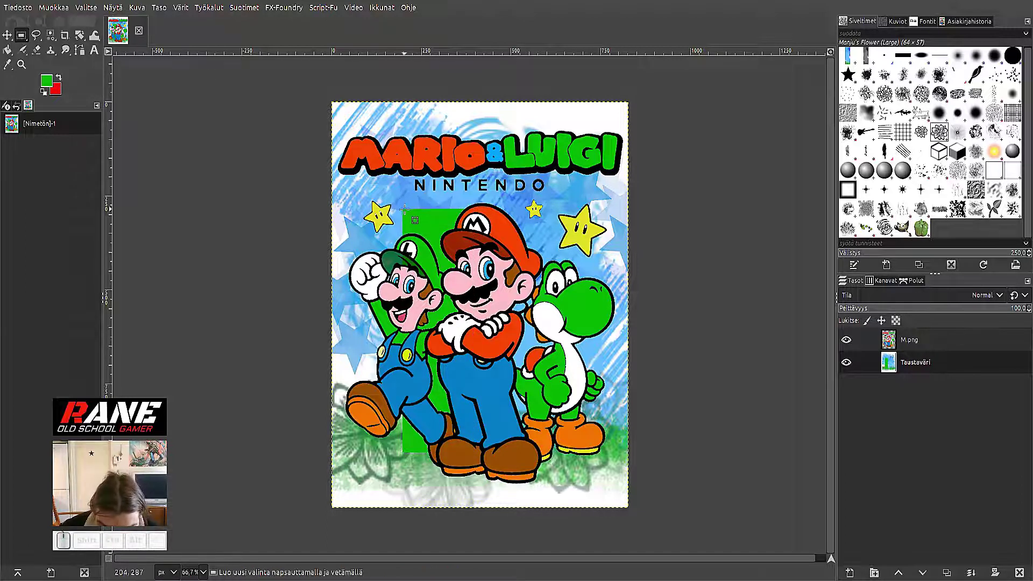
left_click_drag(403, 209, 474, 226)
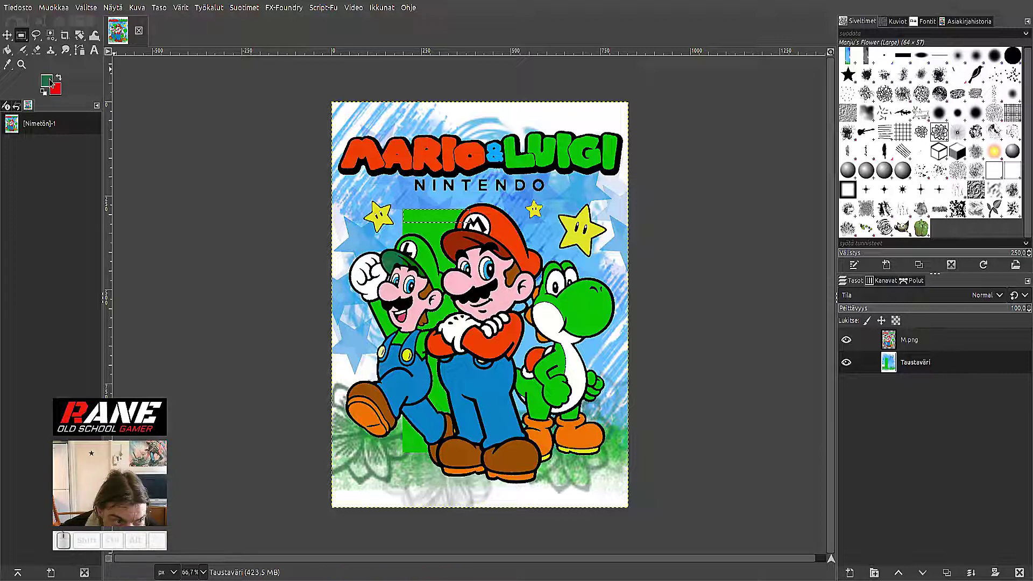
left_click(7, 50)
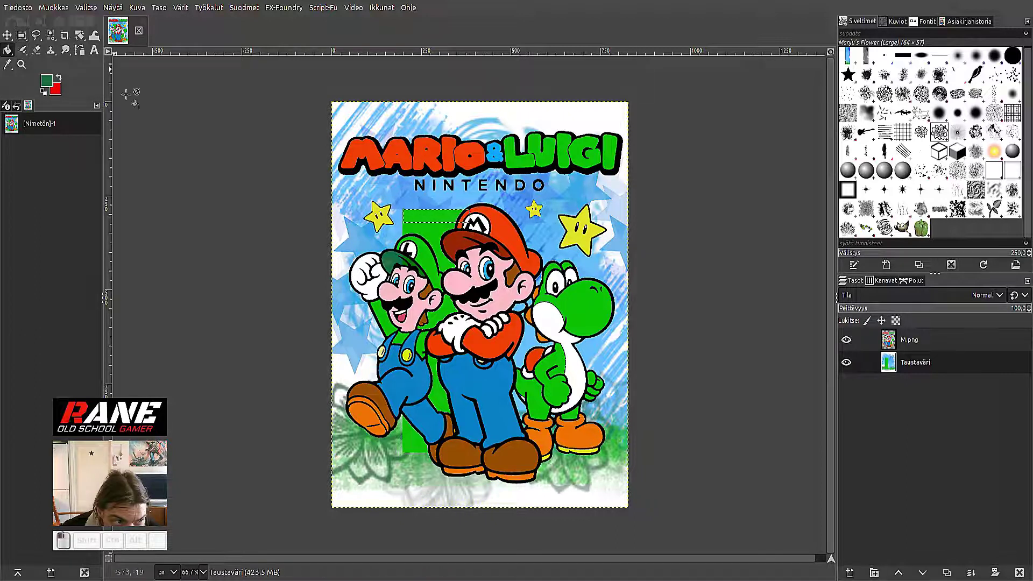
left_click(436, 215)
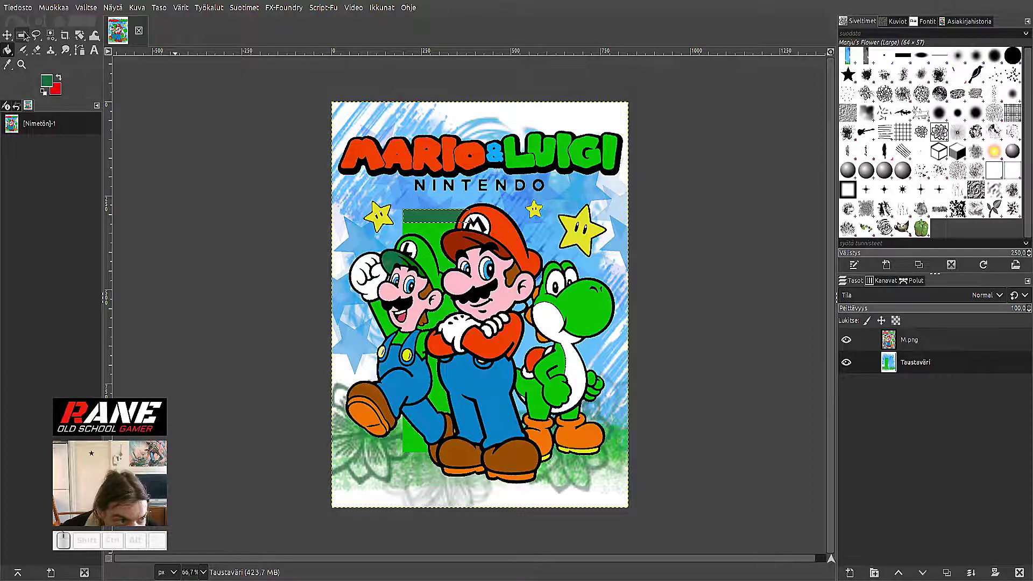
left_click(86, 8)
left_click(102, 30)
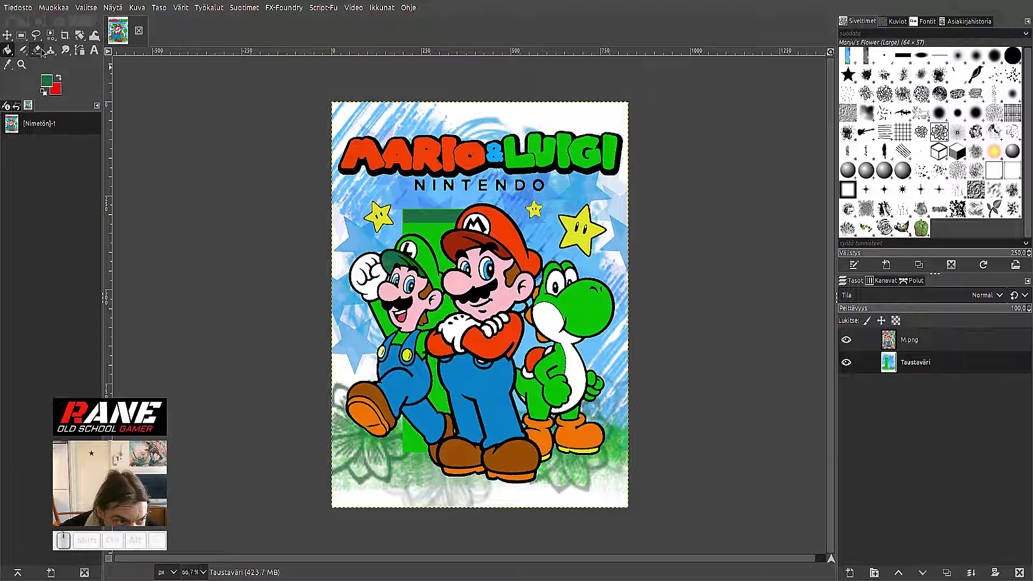
Select a vertical strip about 10 × 650 px near the green column's outer edge behind Luigi, cut it, fill it white, and clear the selection.
left_click(21, 34)
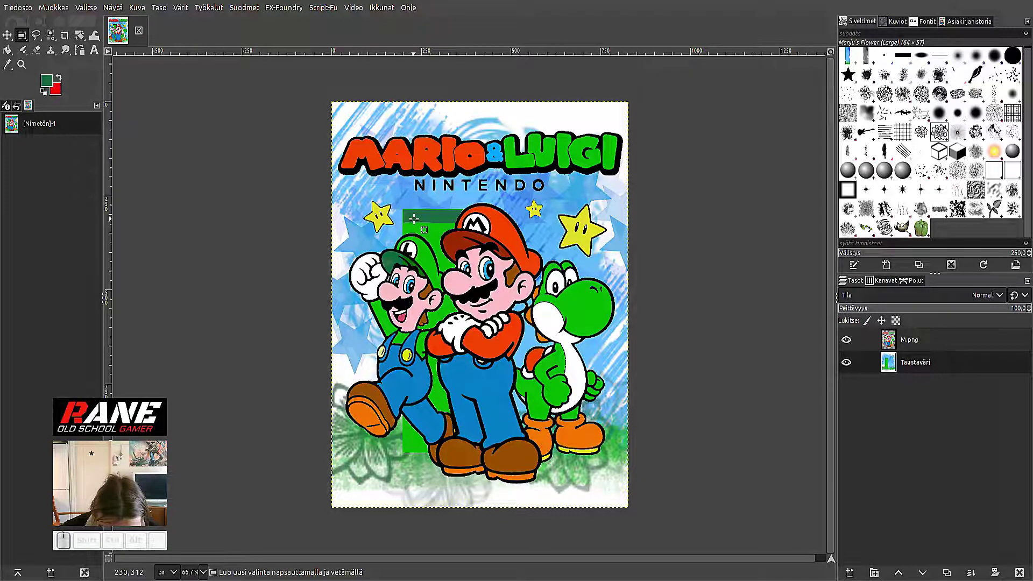
left_click_drag(413, 209, 414, 453)
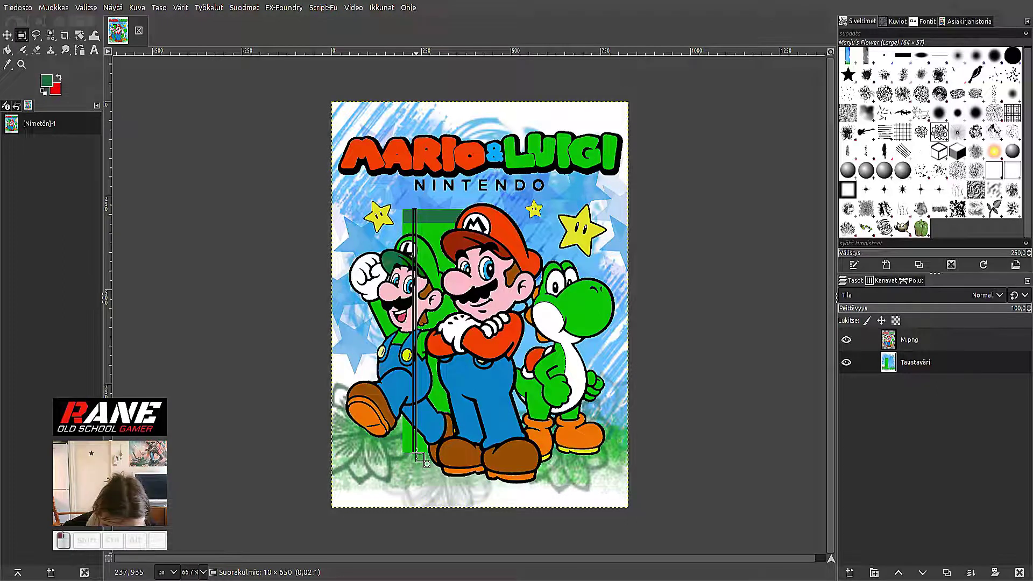
left_click_drag(419, 456, 418, 456)
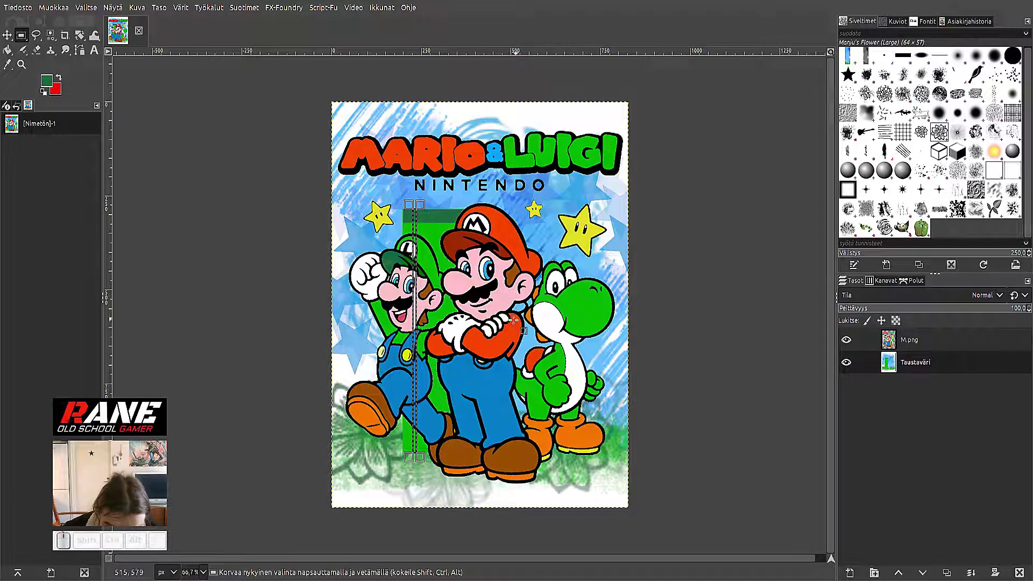
left_click(54, 7)
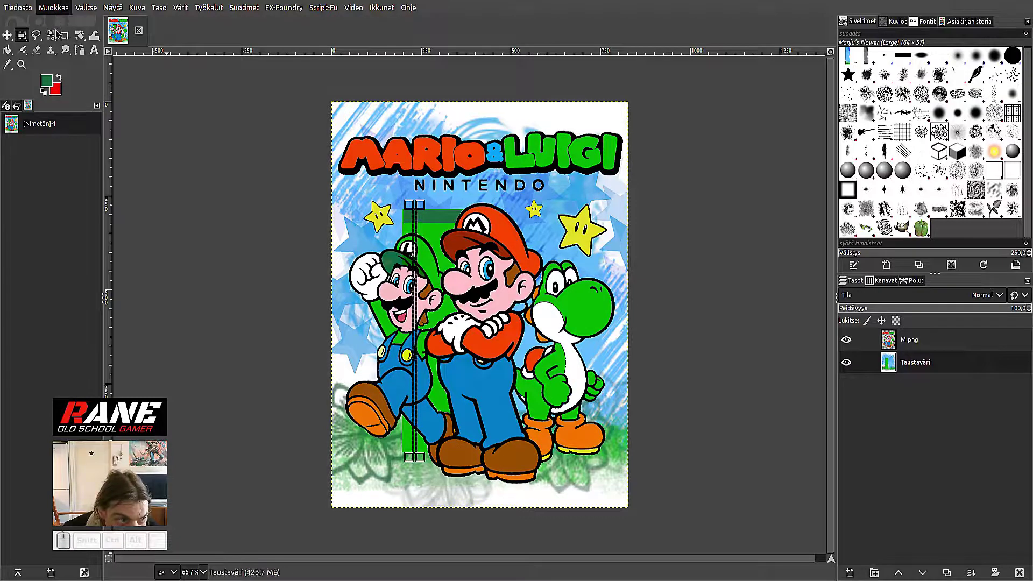
left_click(64, 75)
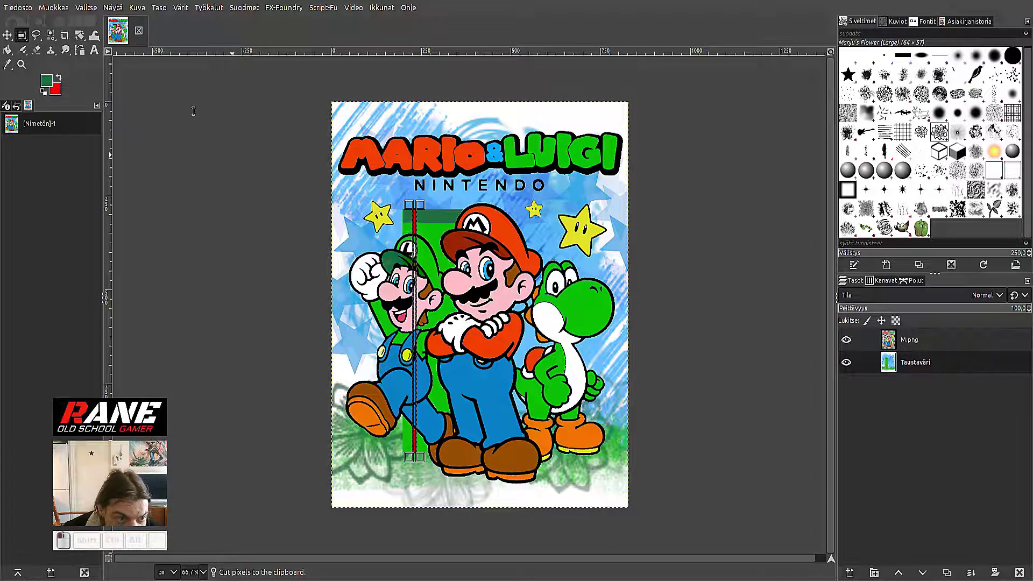
key("f")
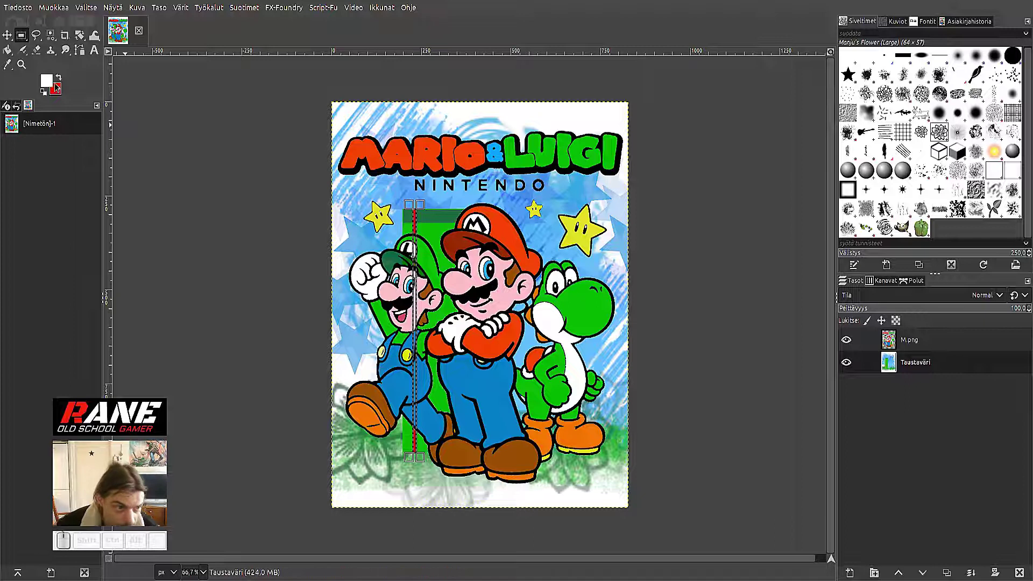
key("shift+b")
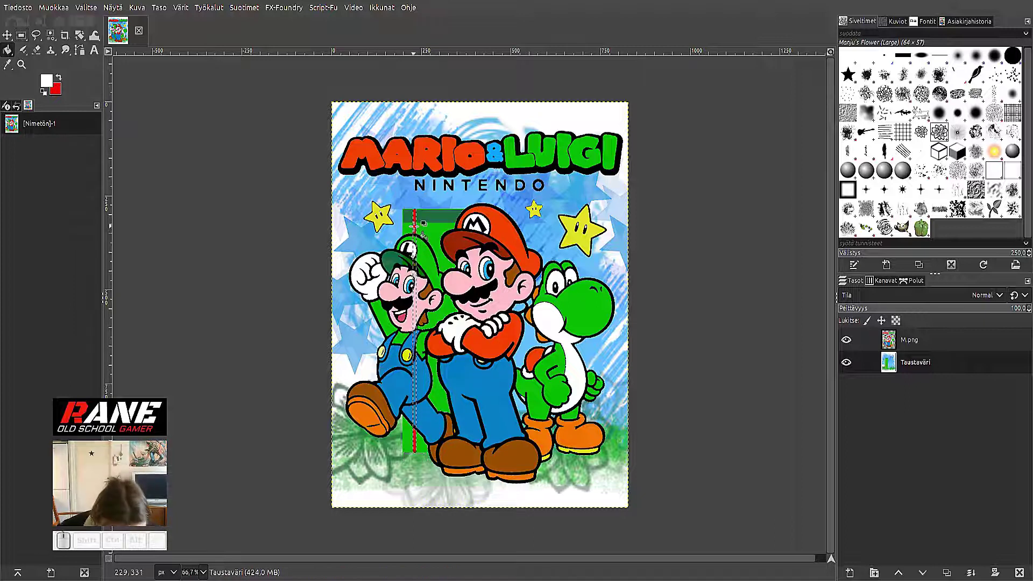
left_click(413, 226)
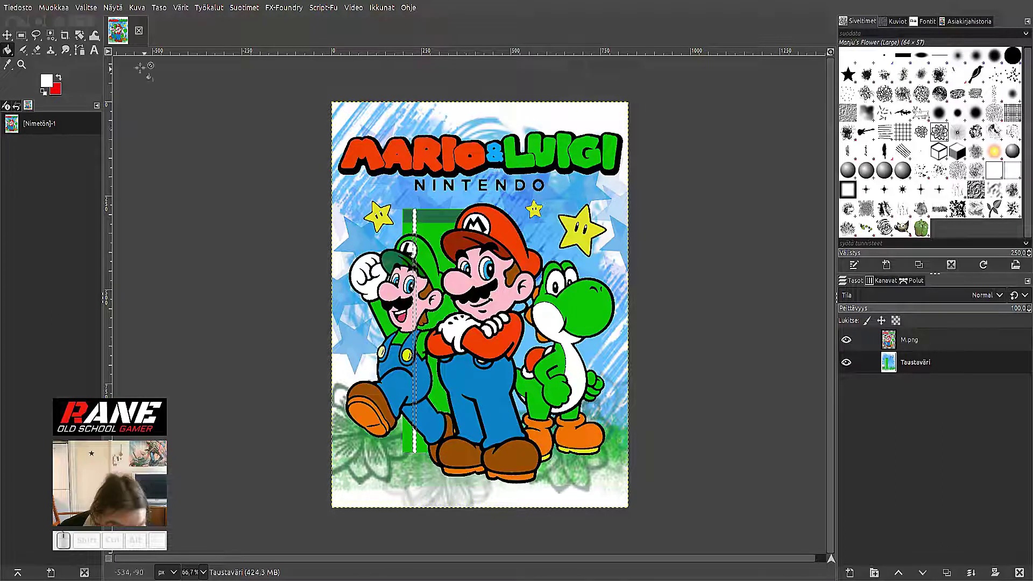
key("shift+ctrl+a")
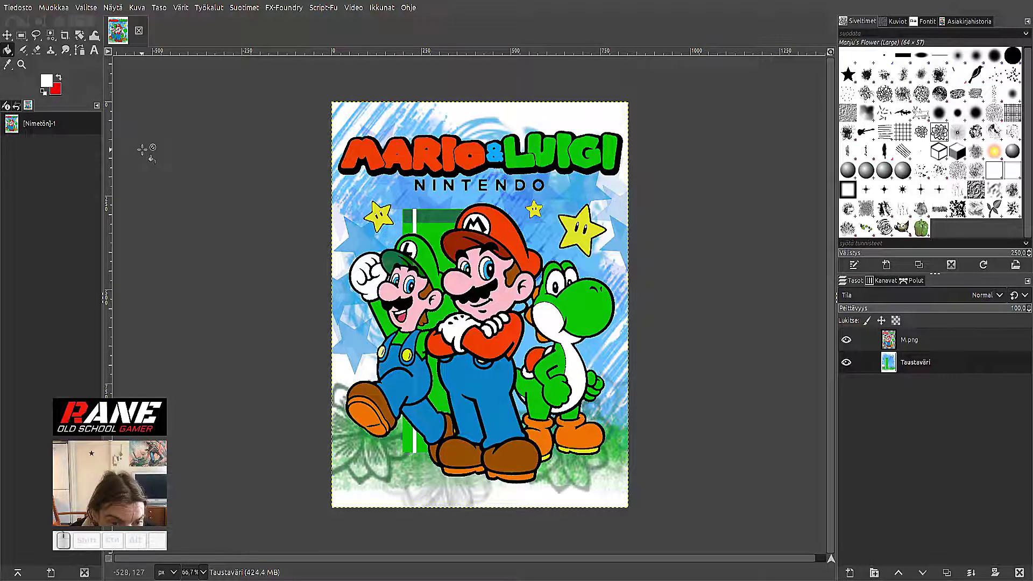
Select the column's dark green top band, cut its contents including the white stripe, refill it solid dark green, and clear the selection.
left_click(21, 64)
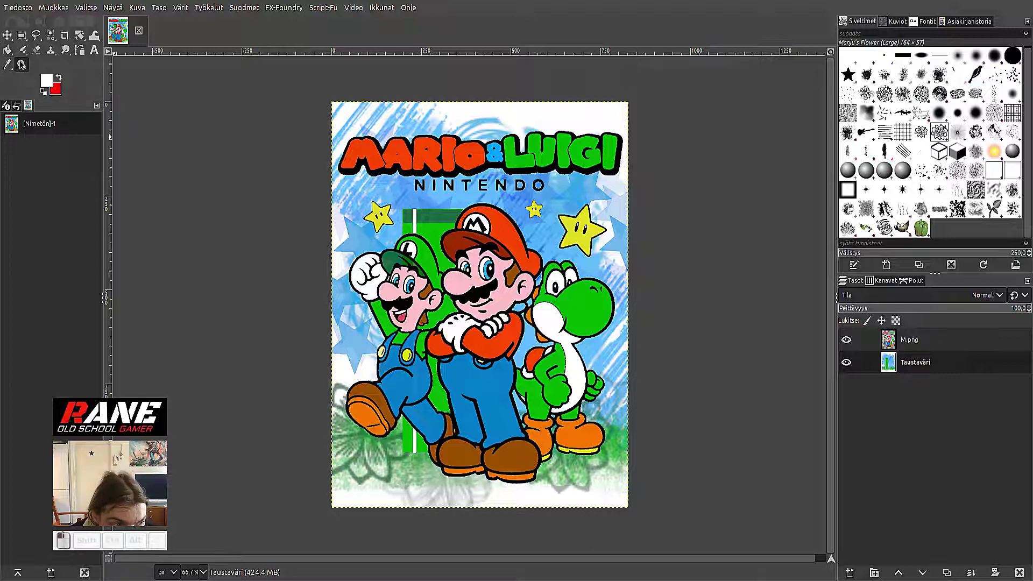
left_click(414, 215)
left_click(419, 215)
left_click(425, 216)
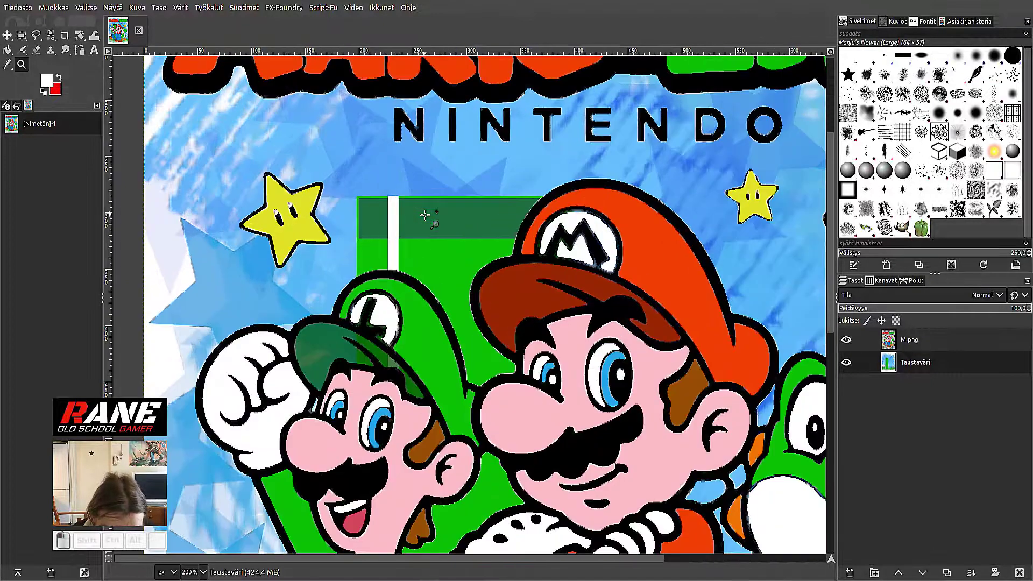
left_click(425, 215)
key("r")
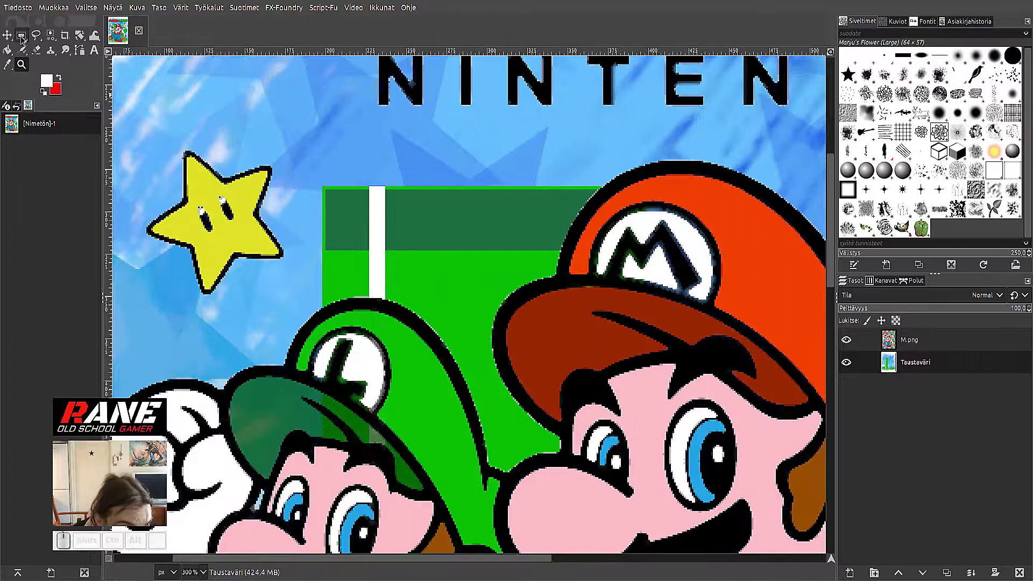
left_click_drag(323, 187, 661, 250)
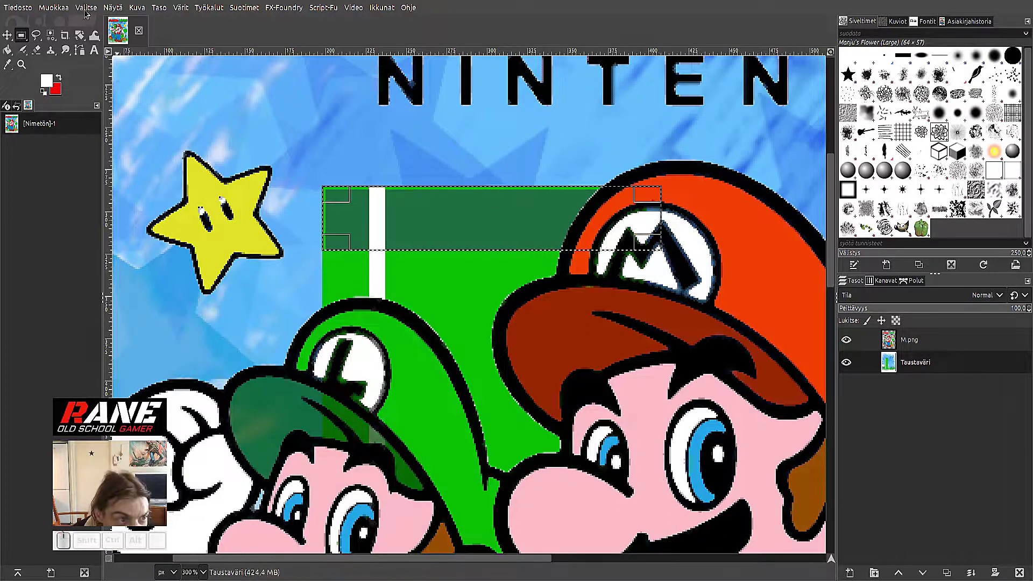
key("ctrl+x")
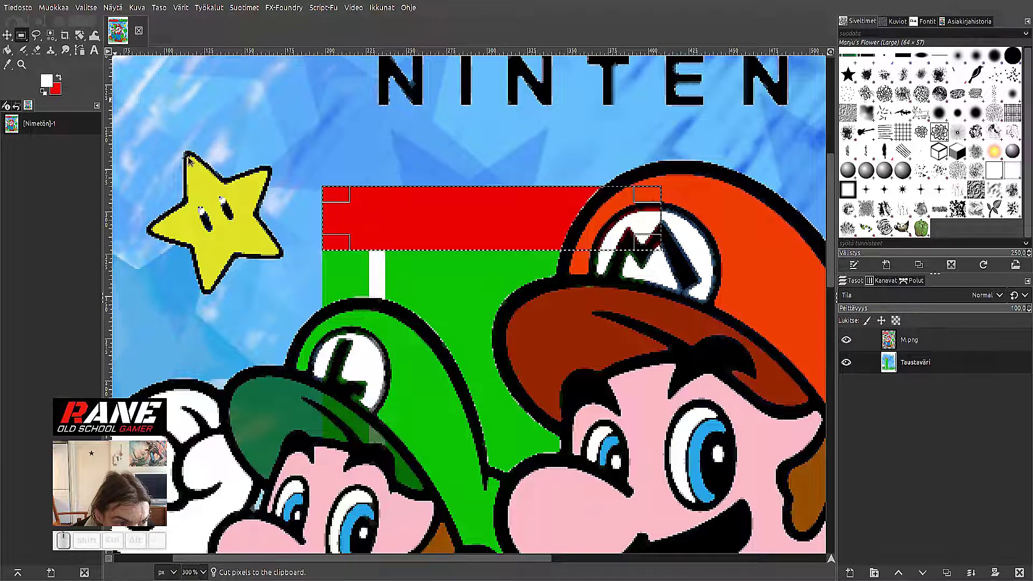
left_click(8, 50)
left_click(369, 233)
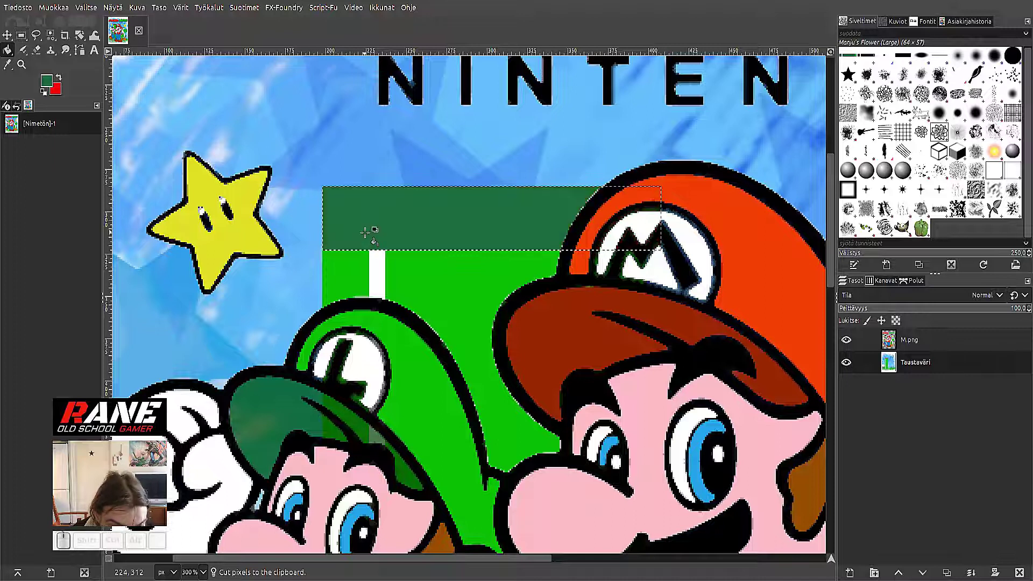
key("ctrl+shift+a")
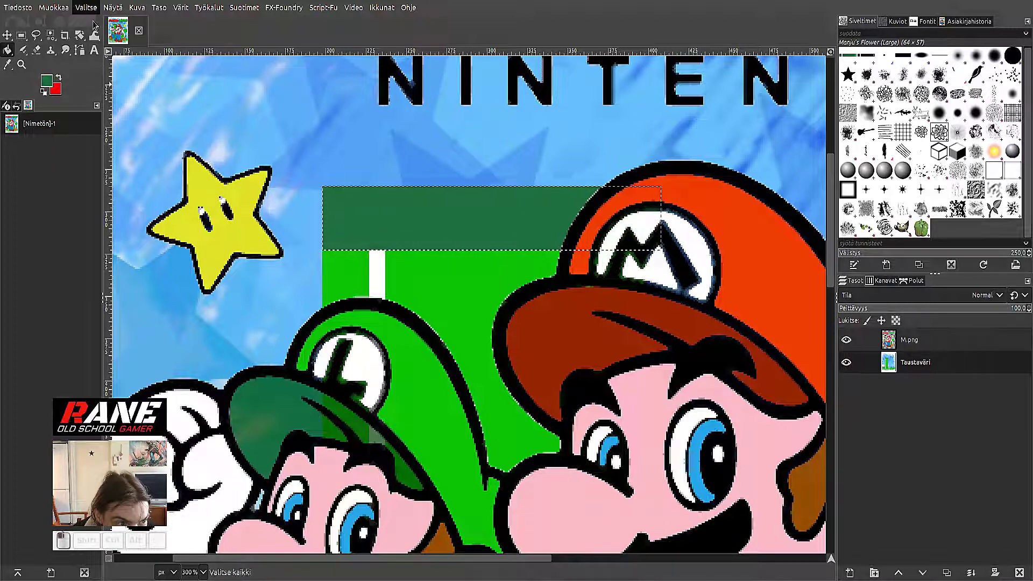
Try filling the bright green column body with a dark green leafy pattern and a grey speckled pattern, undoing each fill.
key("z")
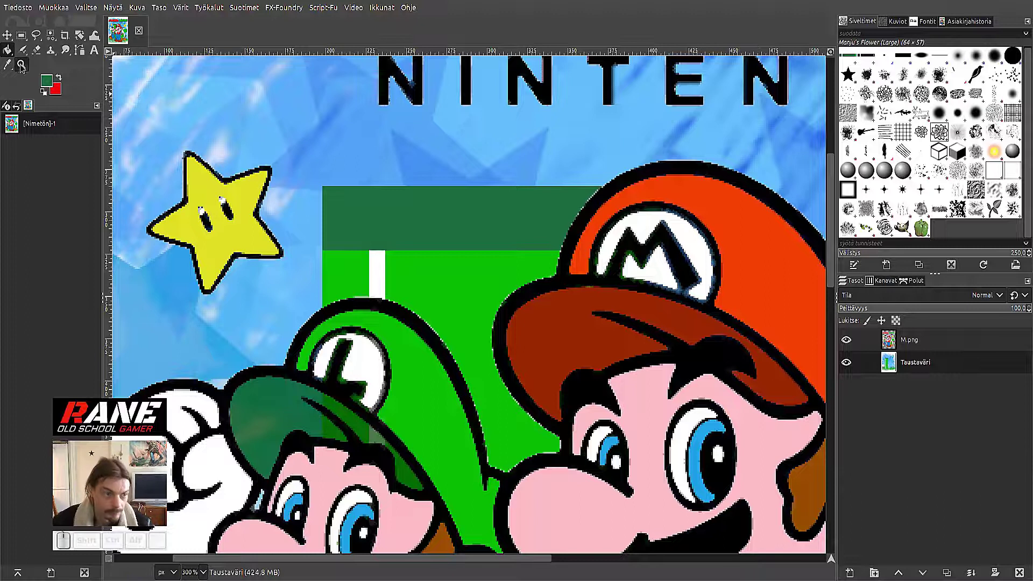
left_click(648, 311, "ctrl")
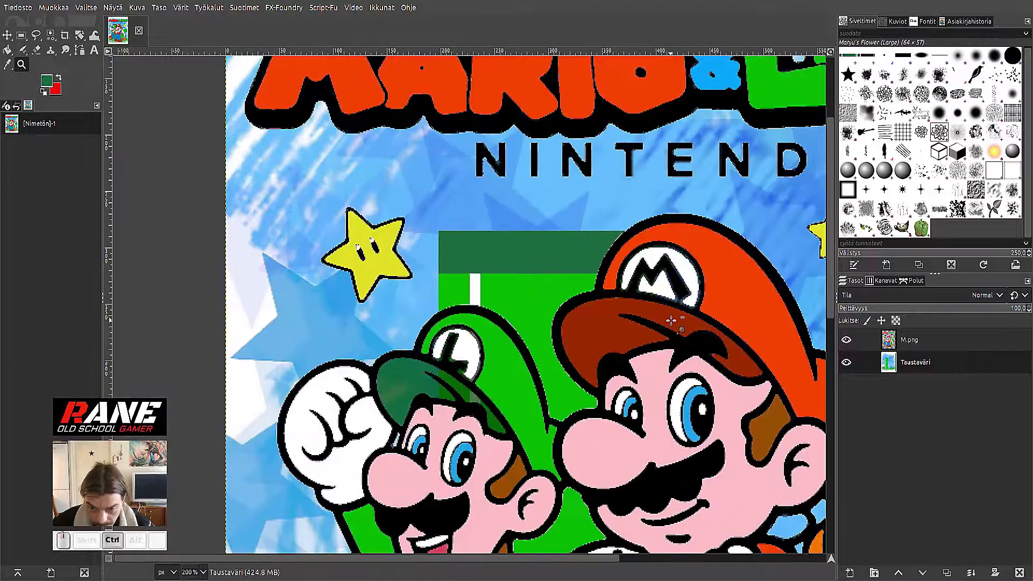
left_click(667, 319, "ctrl")
left_click(671, 321, "ctrl")
left_click(671, 321, "ctrl")
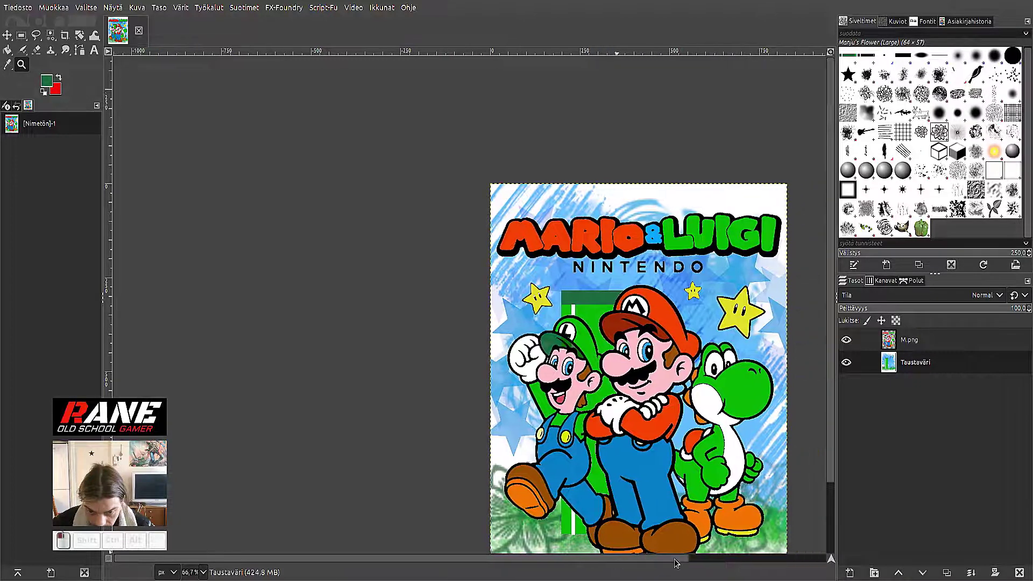
scroll(658, 452, "right", 5)
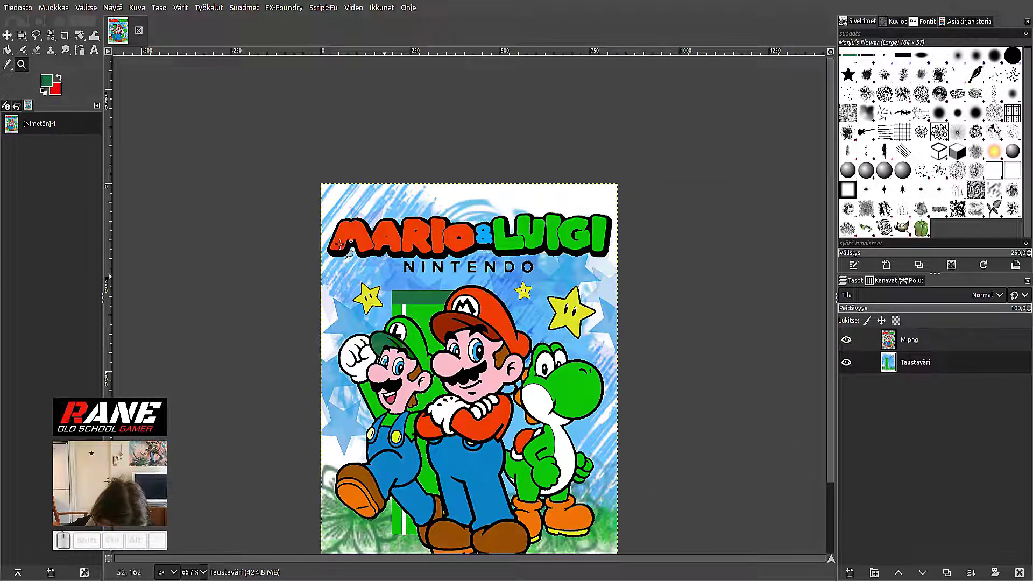
left_click(8, 50)
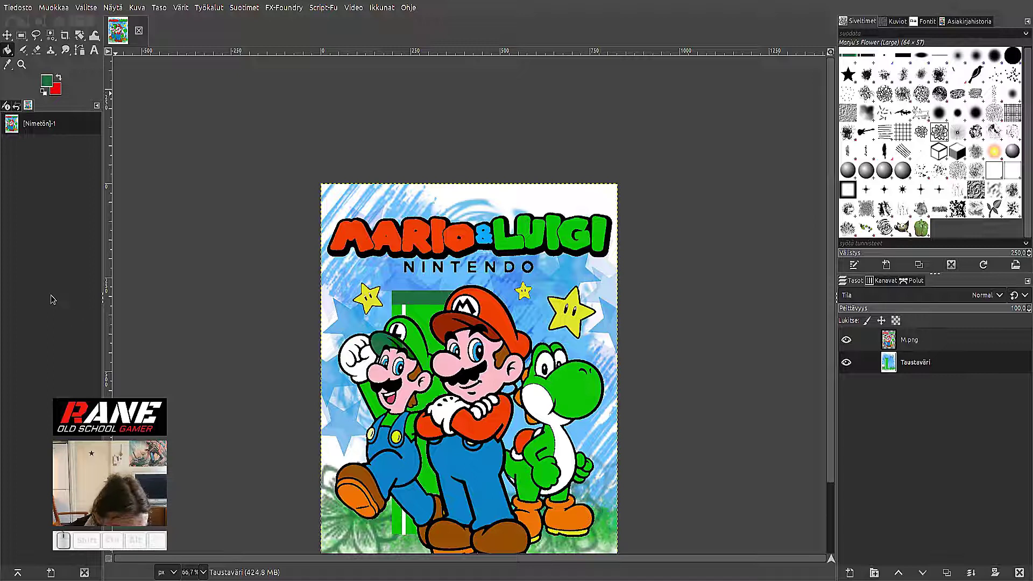
left_click(416, 314)
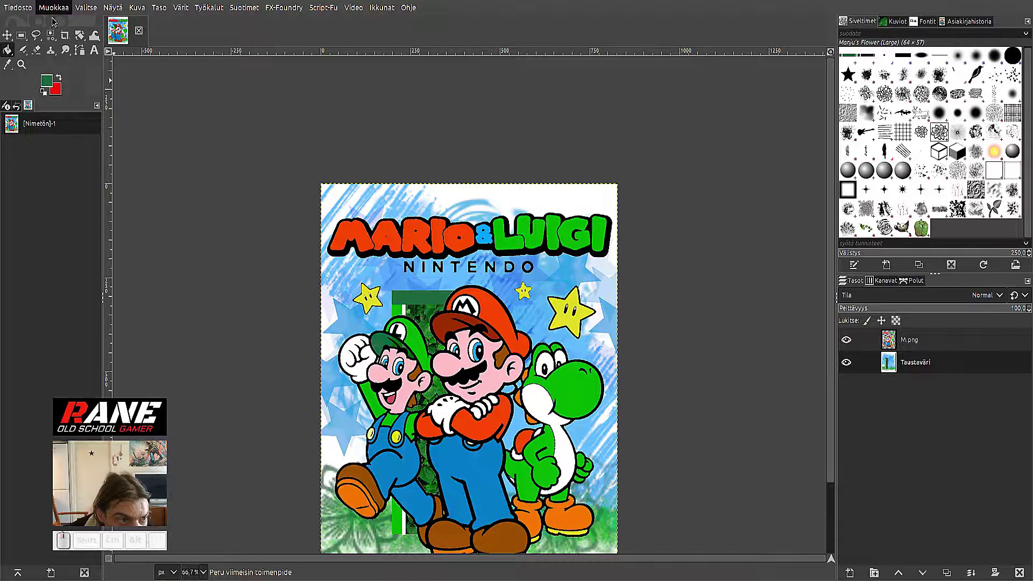
key("ctrl+z")
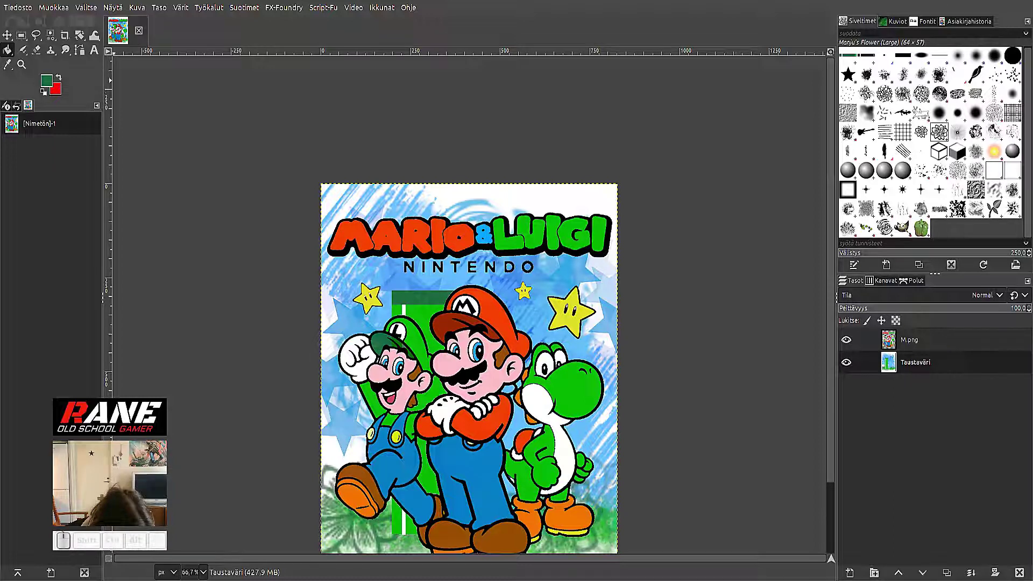
left_click(419, 318)
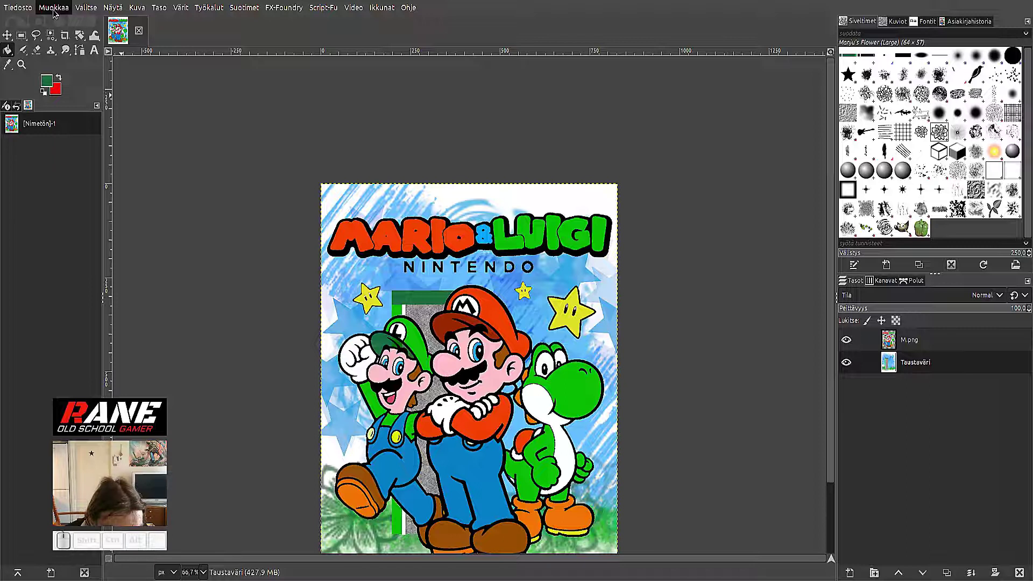
key("ctrl+z")
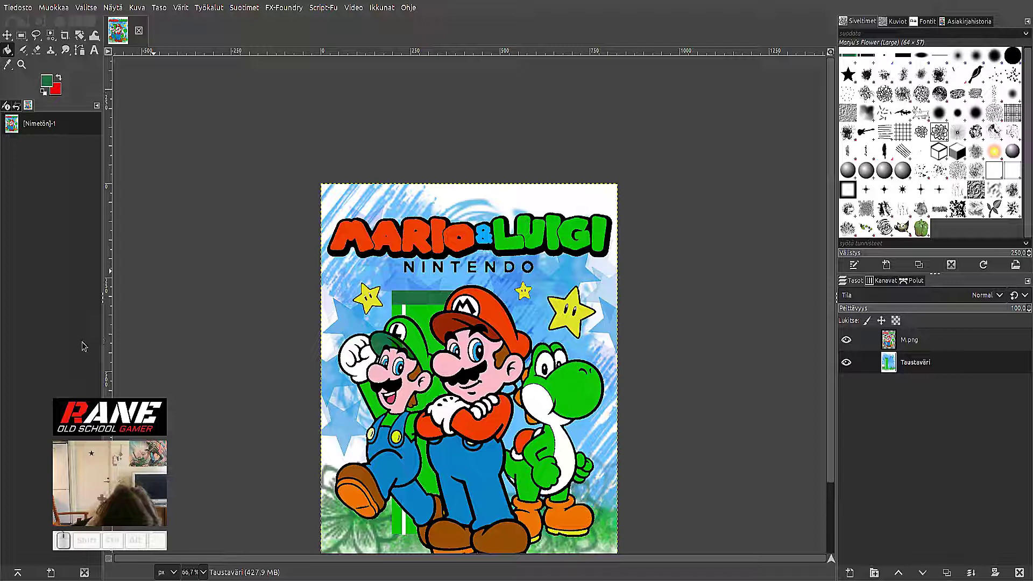
Try a dark grey textured pattern and a blue-and-white pattern on the green column body, undoing each fill.
left_click(425, 318)
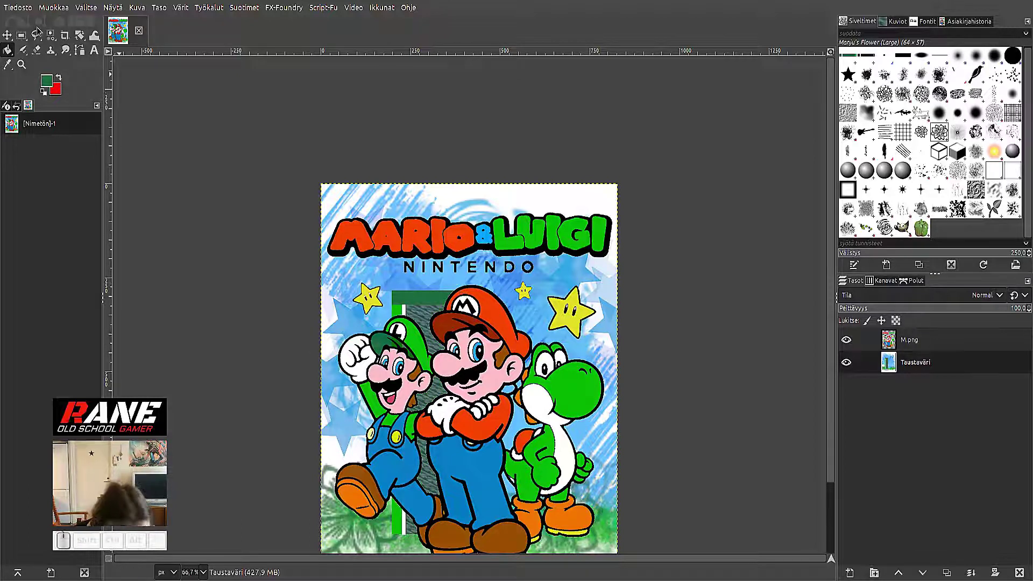
left_click(53, 7)
left_click(60, 21)
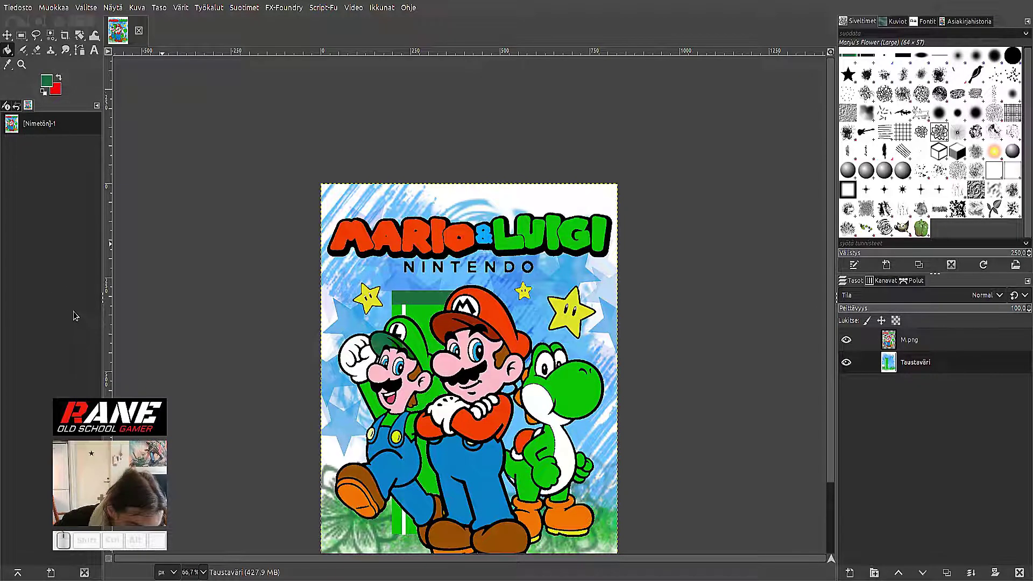
left_click(436, 310)
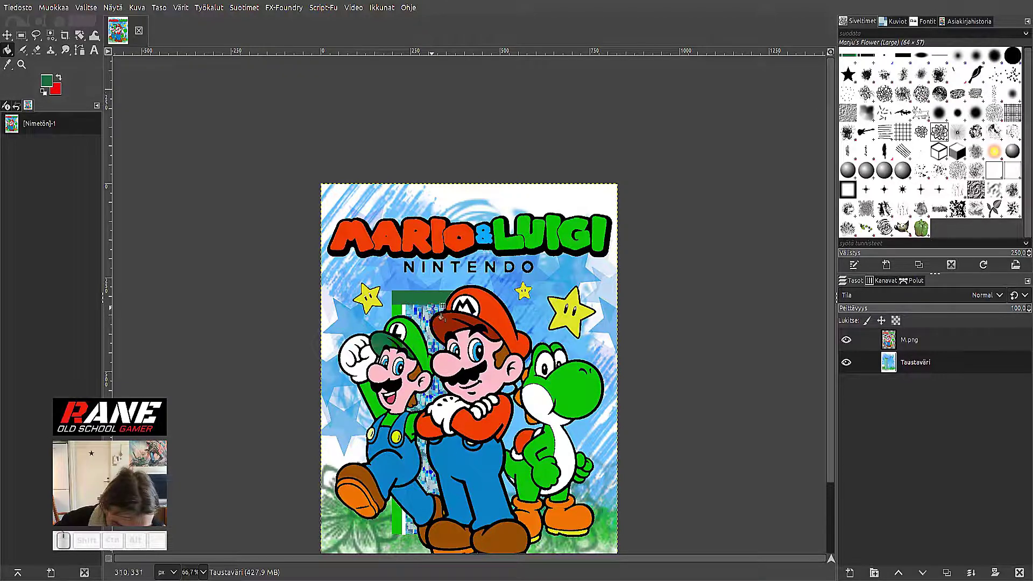
key("ctrl+z")
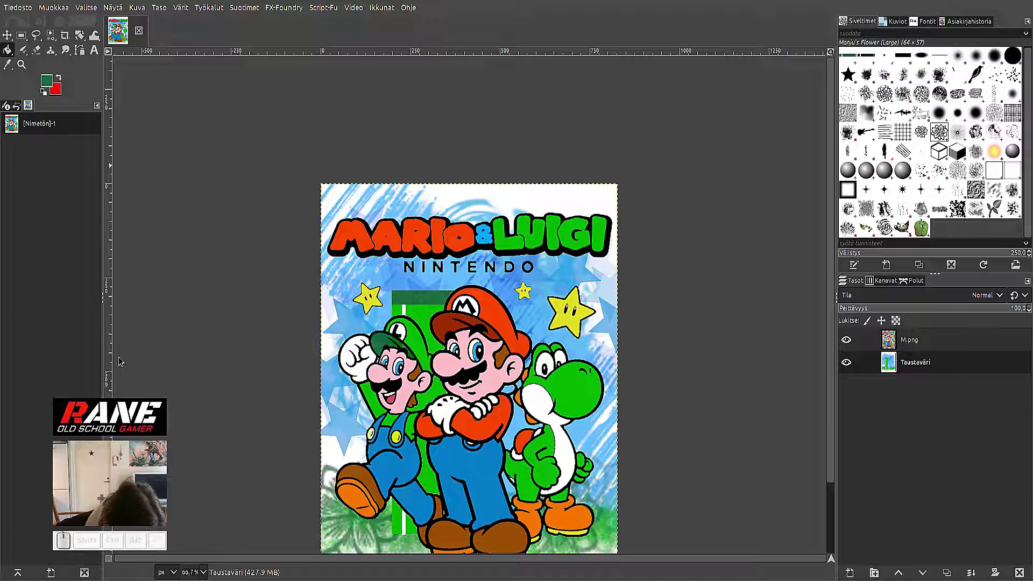
Try a camouflage-like pattern and a dark diagonal-striped pattern on the green column body, undoing each fill.
left_click(428, 319)
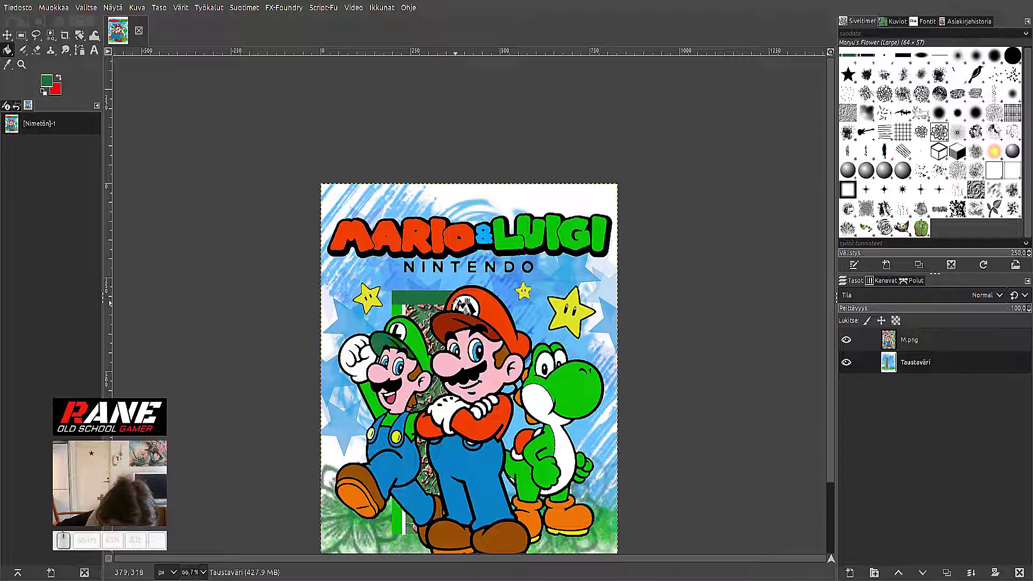
left_click(54, 7)
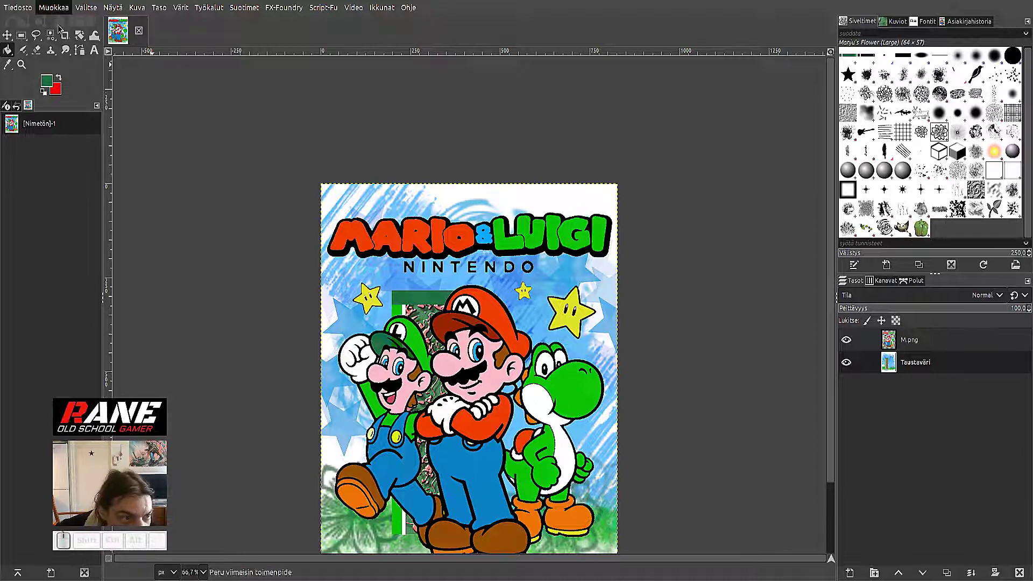
left_click(59, 28)
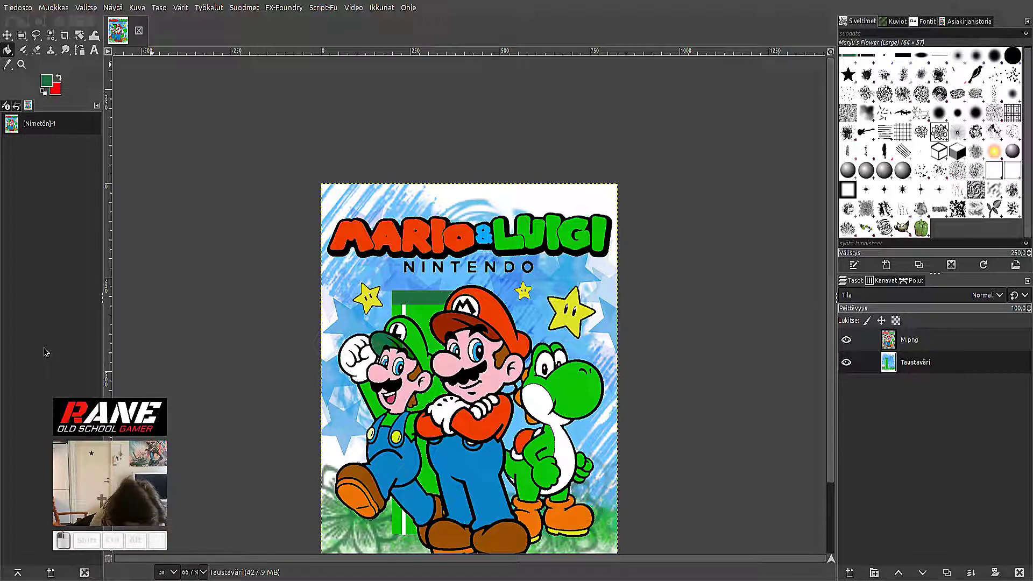
left_click(428, 319)
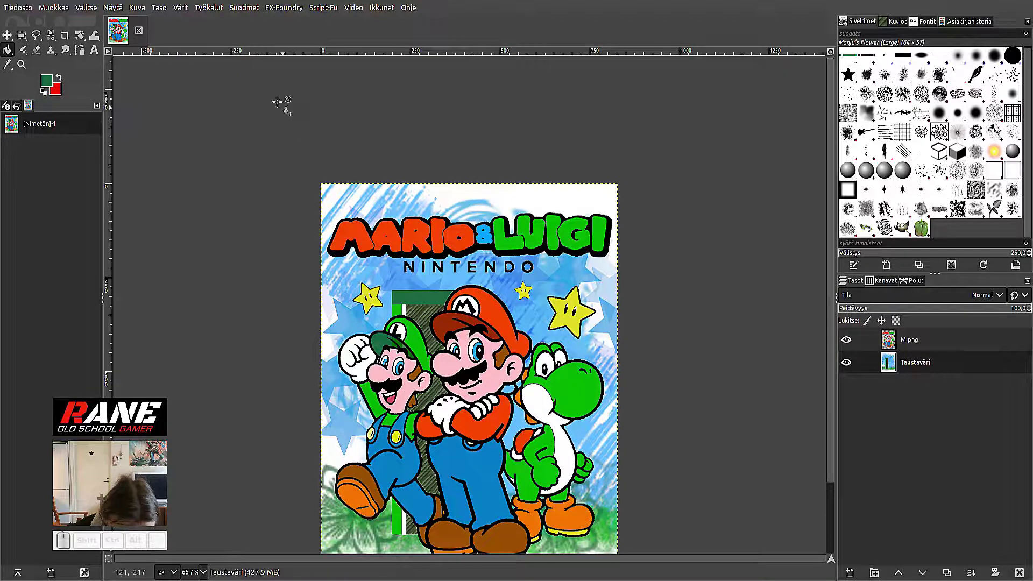
left_click(61, 15)
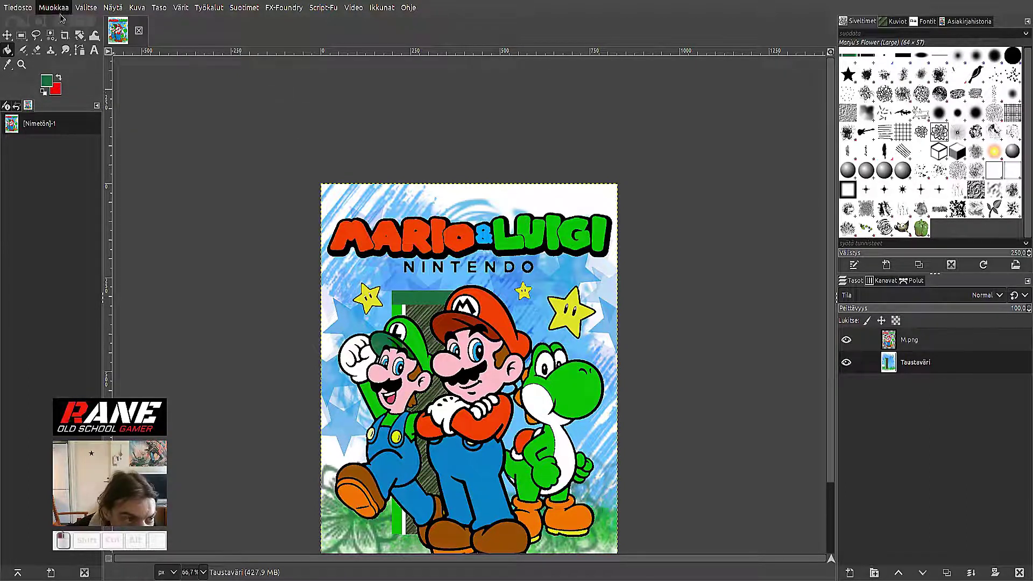
left_click(63, 24)
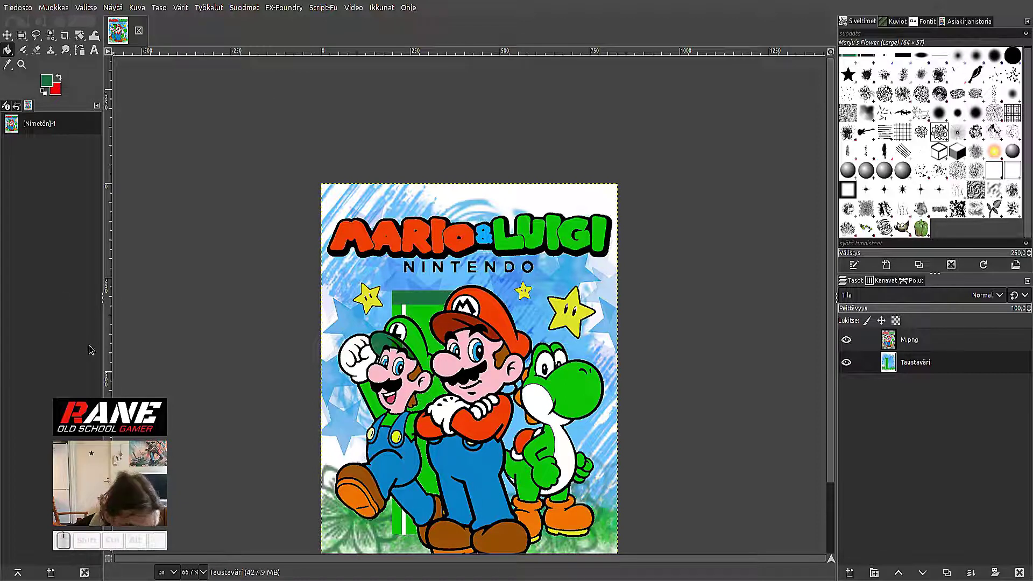
Try a dark green textured pattern fill on the green column body and undo it.
left_click(424, 325)
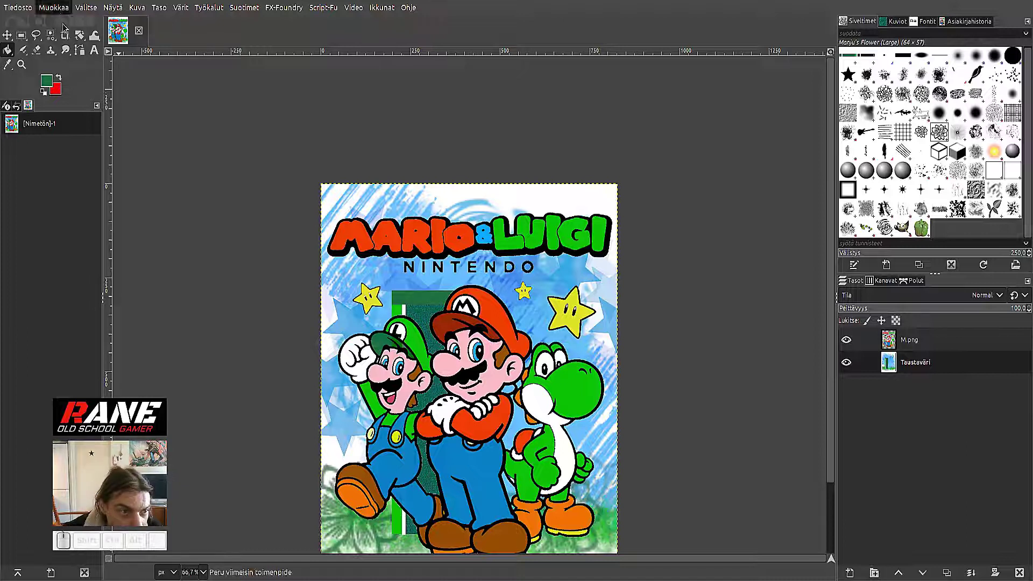
key("ctrl+z")
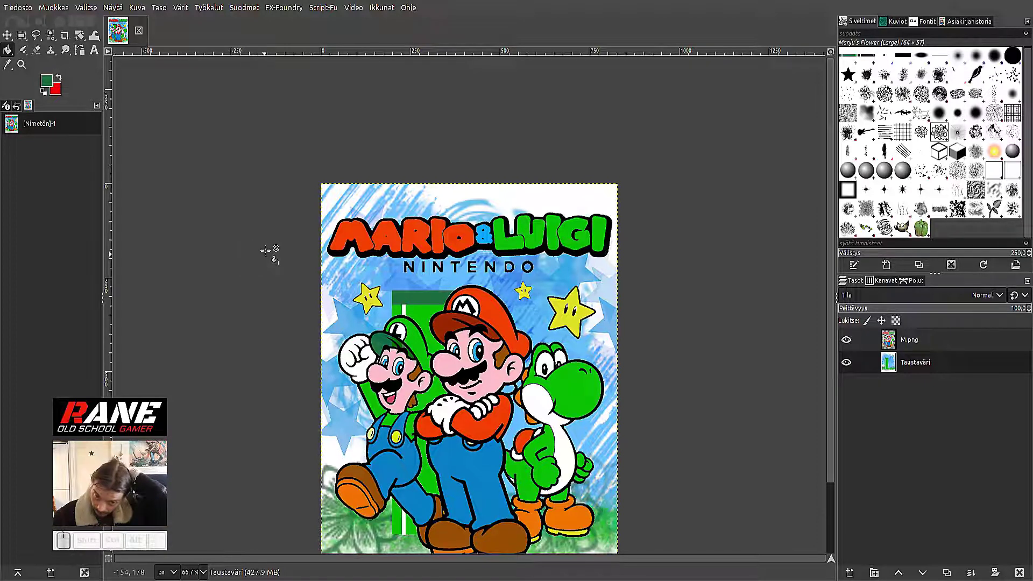
Select the whole green column in a rectangle, soften its stripes with a blur filter, and clear the selection.
left_click(22, 35)
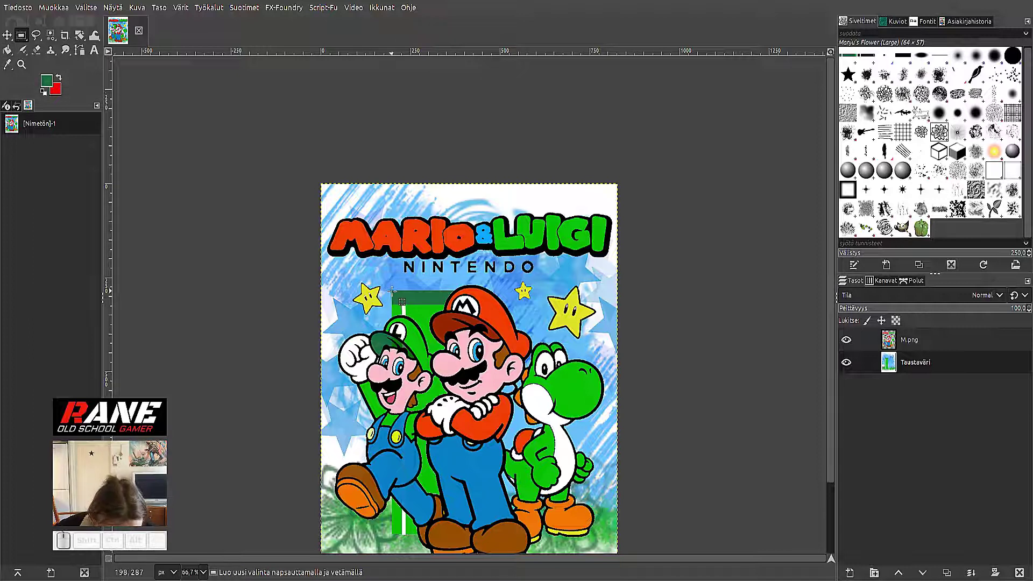
left_click_drag(392, 291, 482, 532)
left_click_drag(483, 534, 482, 534)
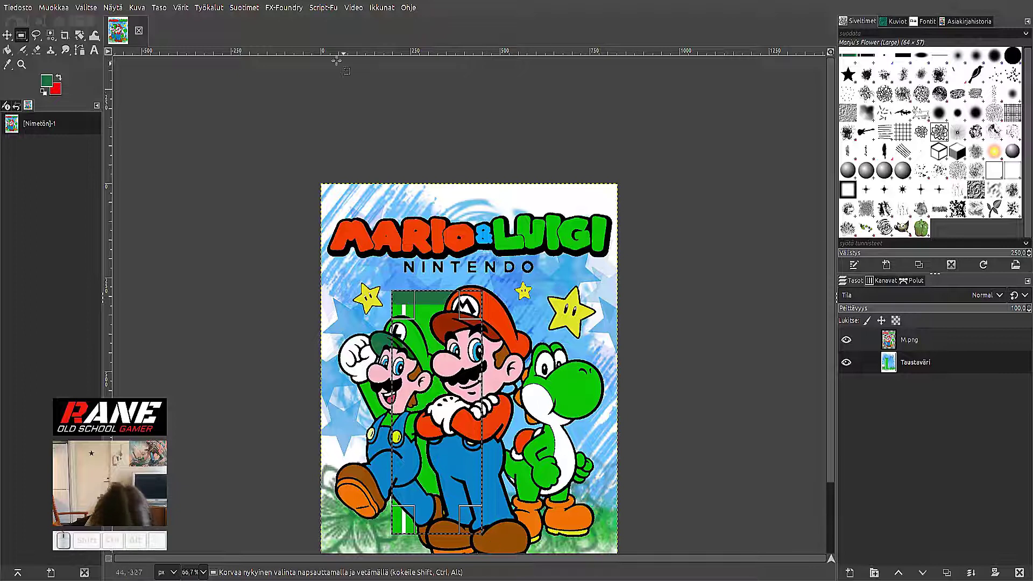
left_click(245, 7)
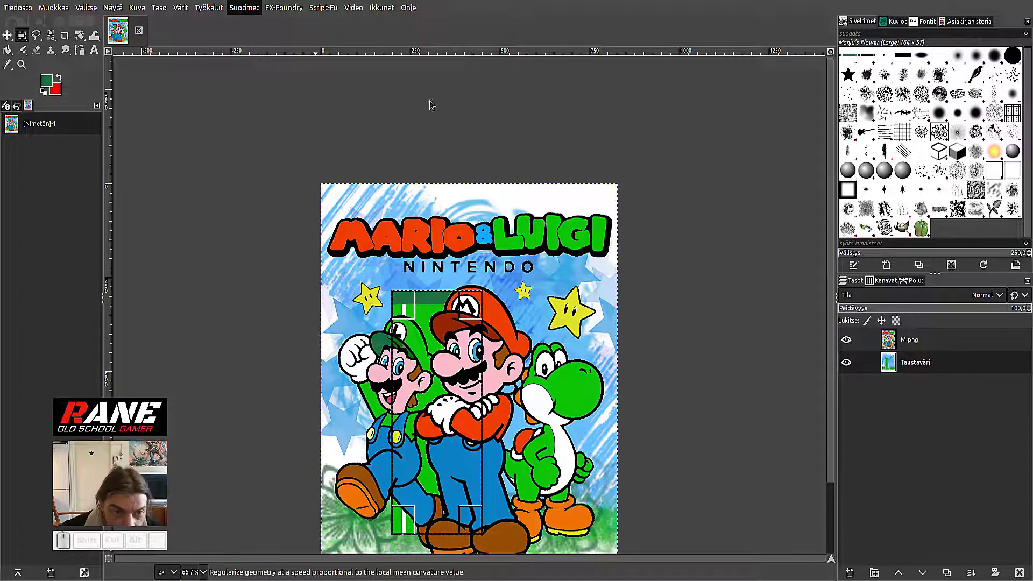
left_click(459, 129)
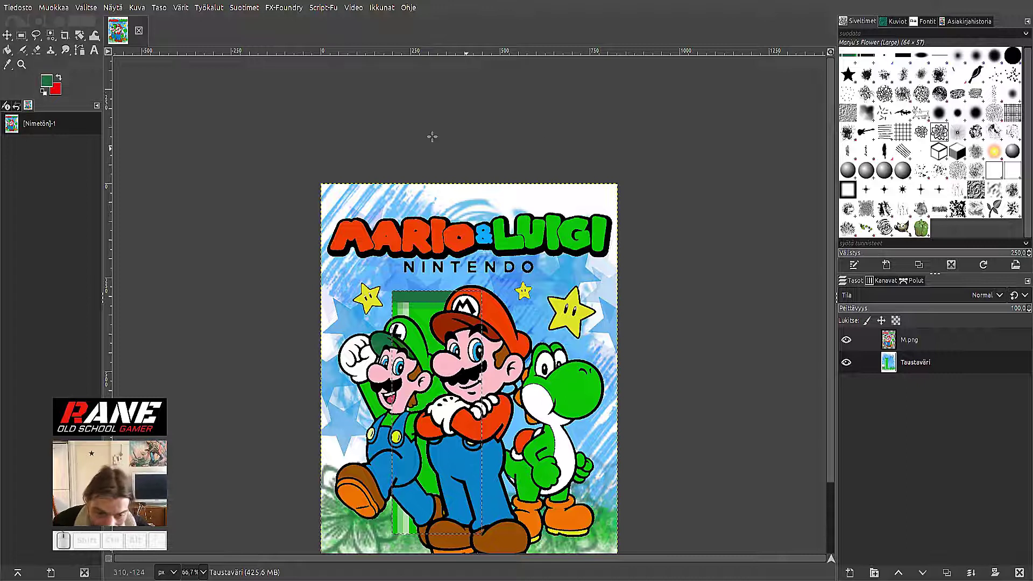
left_click(86, 8)
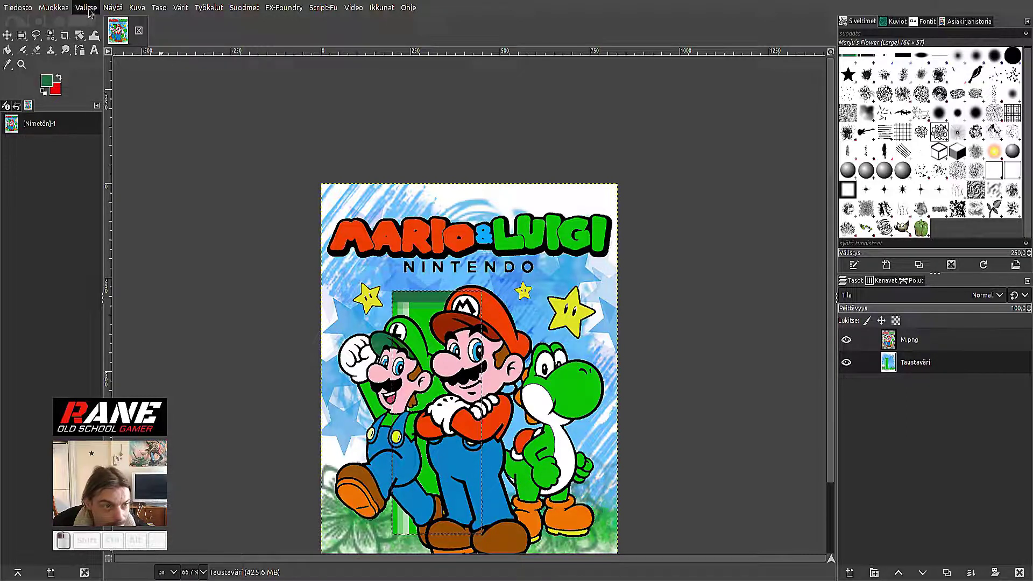
left_click(95, 36)
scroll(745, 225, "down", 3)
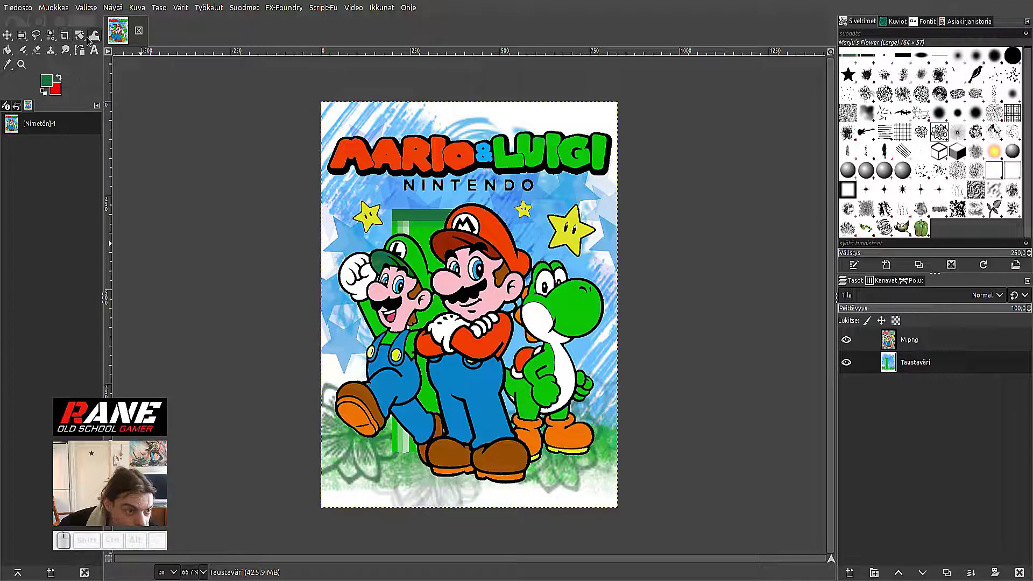
Paint a tall dark green column behind Yoshi and the large star with the Pencil 03 brush.
left_click(24, 51)
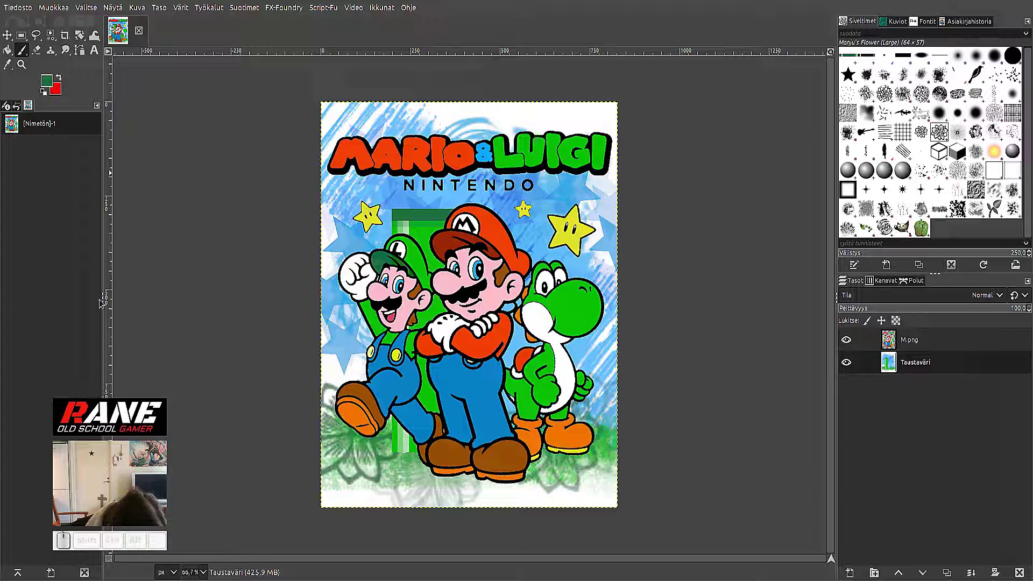
key("period")
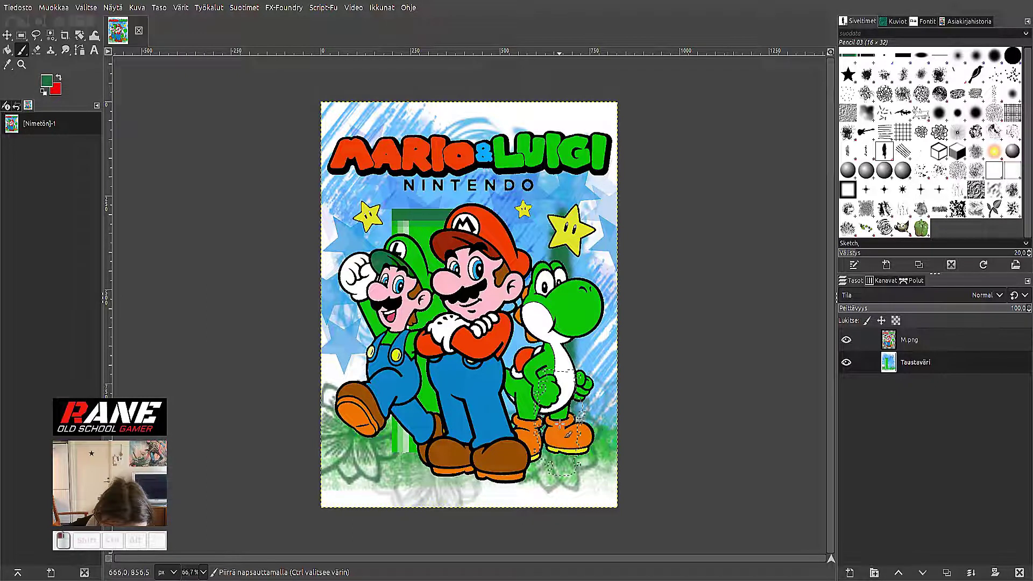
mouse_move(559, 424)
left_mouse_down()
mouse_move(541, 344)
mouse_move(538, 258)
mouse_move(548, 430)
mouse_move(530, 293)
mouse_move(554, 376)
mouse_move(574, 302)
mouse_move(548, 312)
mouse_move(584, 366)
mouse_move(571, 409)
mouse_move(561, 292)
mouse_move(538, 323)
mouse_move(559, 377)
mouse_move(602, 274)
mouse_move(559, 270)
mouse_move(559, 376)
mouse_move(589, 398)
mouse_move(605, 328)
left_mouse_up()
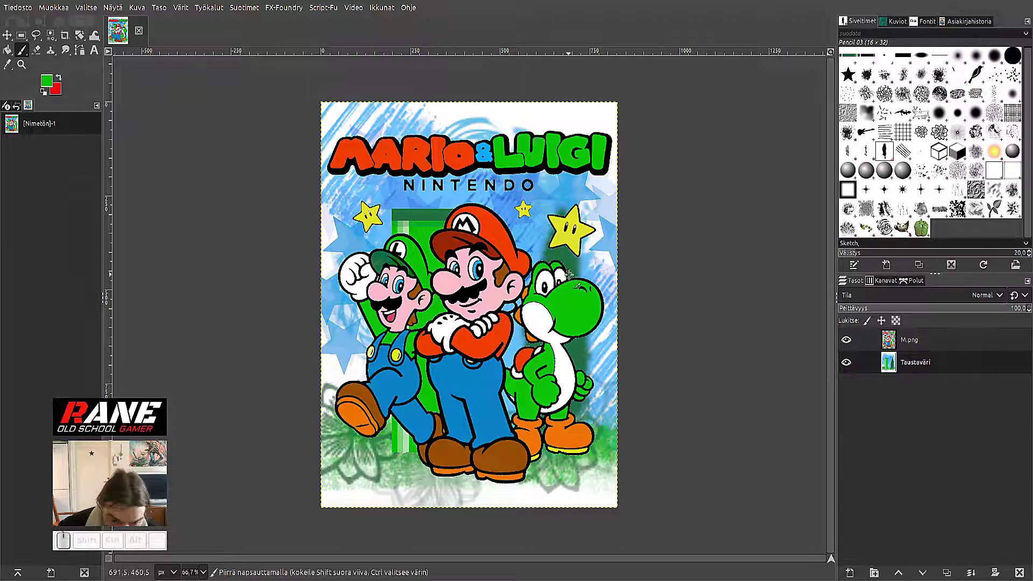
Try bright green strokes over the dark green column behind Yoshi and undo them.
mouse_move(573, 271)
left_mouse_down()
mouse_move(574, 381)
mouse_move(556, 256)
mouse_move(553, 292)
mouse_move(562, 364)
mouse_move(566, 246)
mouse_move(586, 384)
mouse_move(578, 399)
mouse_move(549, 262)
mouse_move(543, 397)
mouse_move(577, 352)
mouse_move(565, 214)
mouse_move(562, 240)
left_mouse_up()
key("ctrl+z")
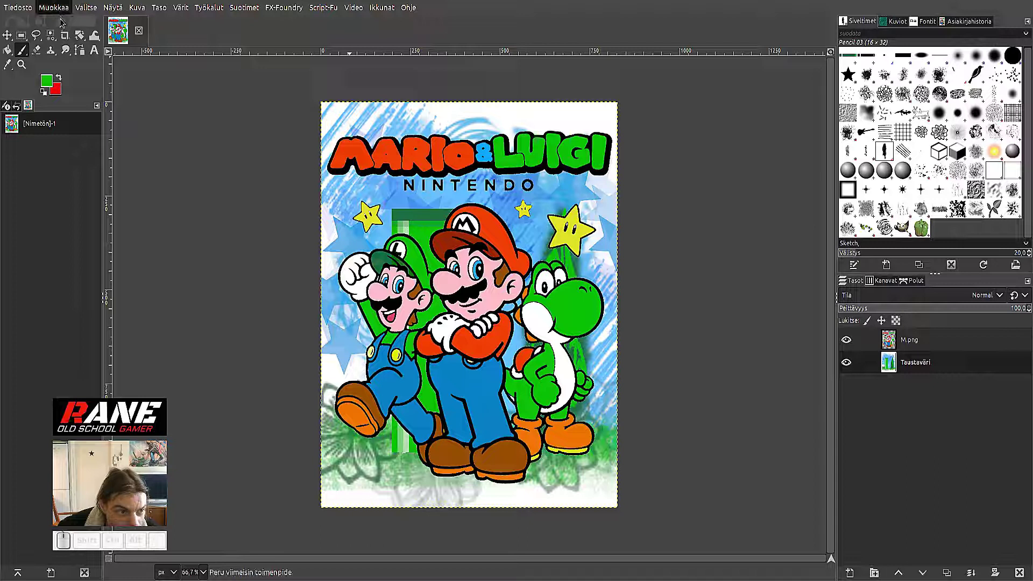
key("ctrl+z")
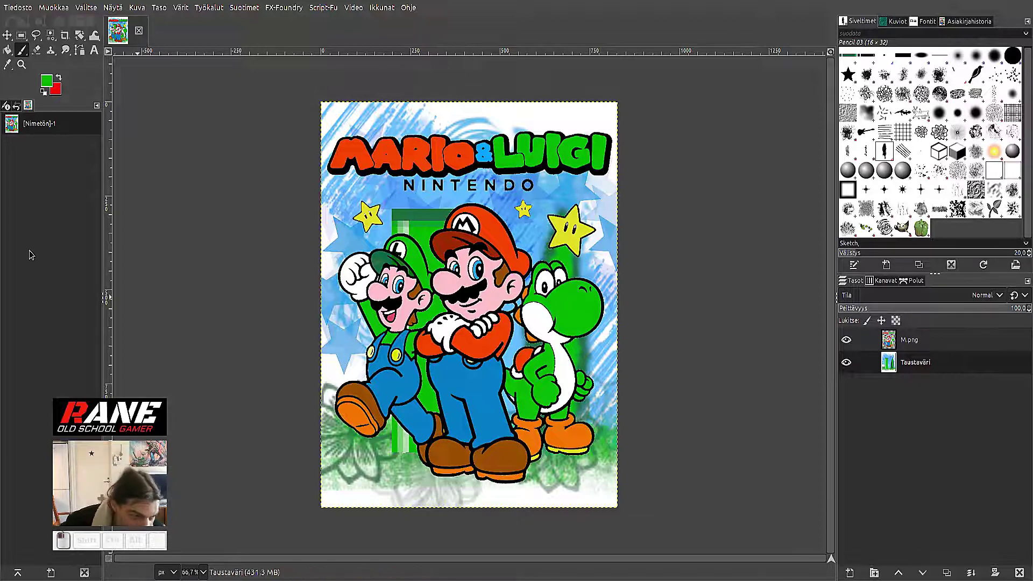
Try the Cell 01 texture brush on the column behind Yoshi, undoing the marks, and add dark green dabs with the texture two brush.
key("period")
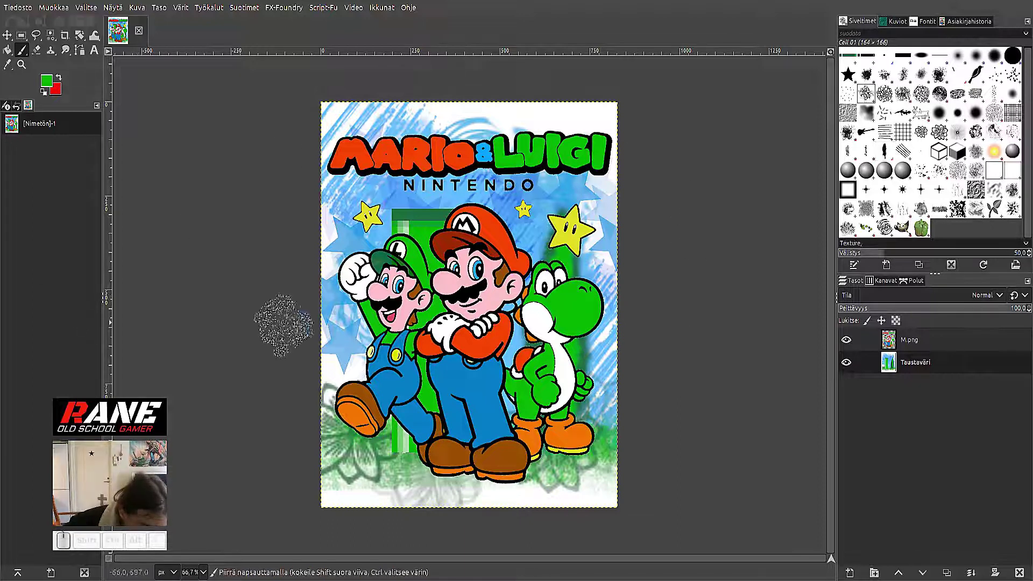
key("ctrl+z")
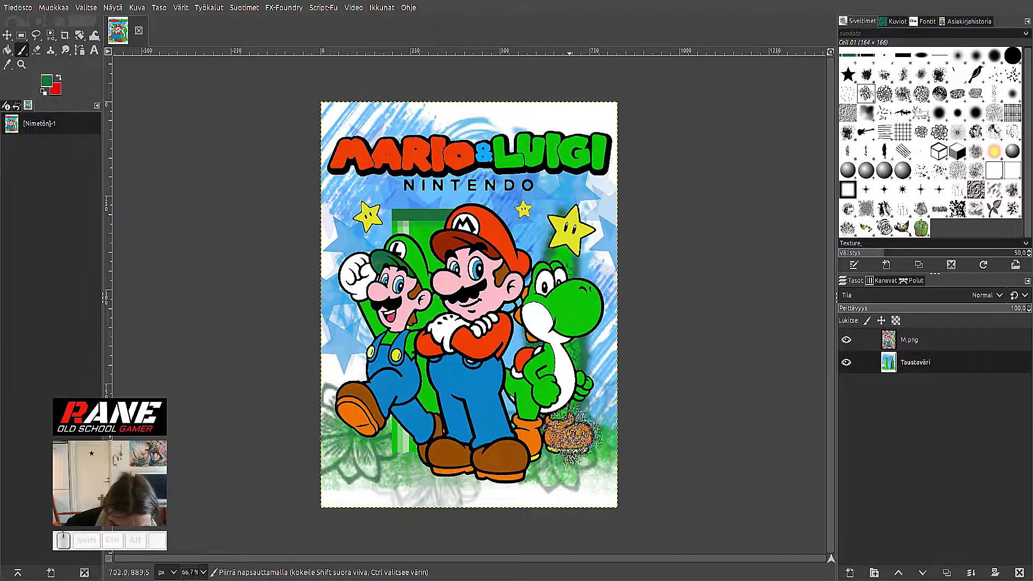
left_click(535, 390)
key("ctrl+z")
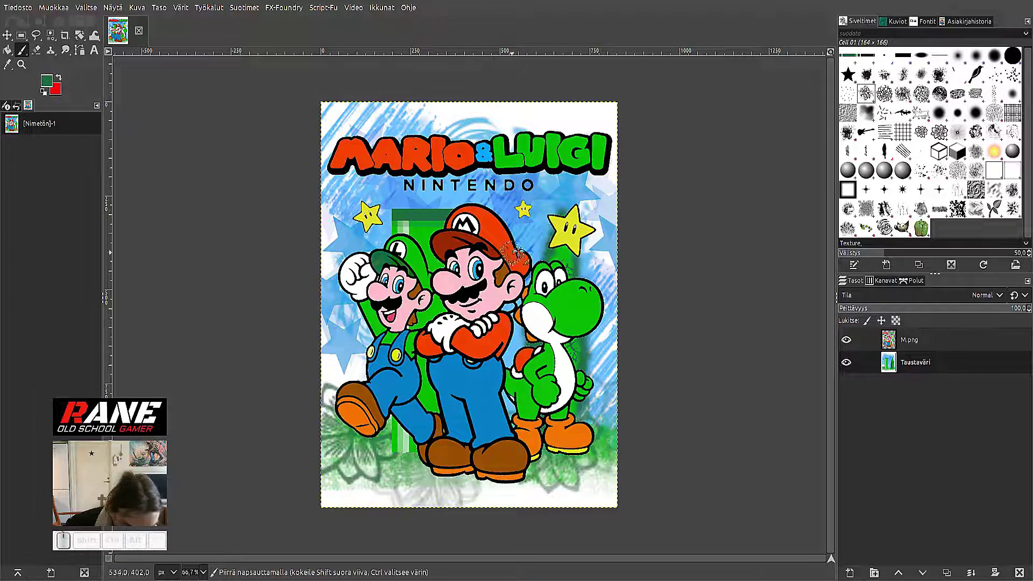
left_click(562, 272)
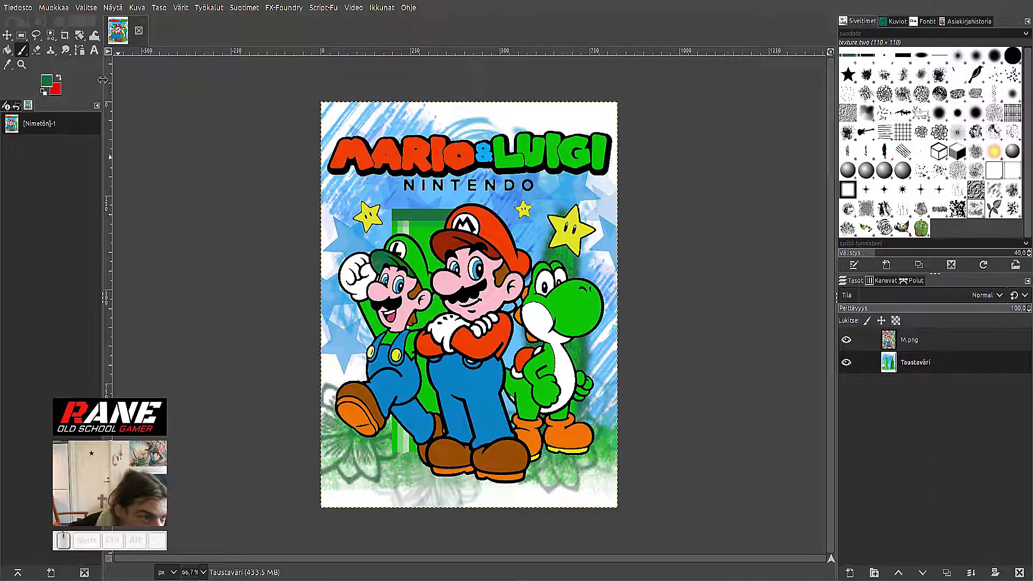
Smudge the green column behind Yoshi along its length to soften its edges and texture.
left_click(65, 50)
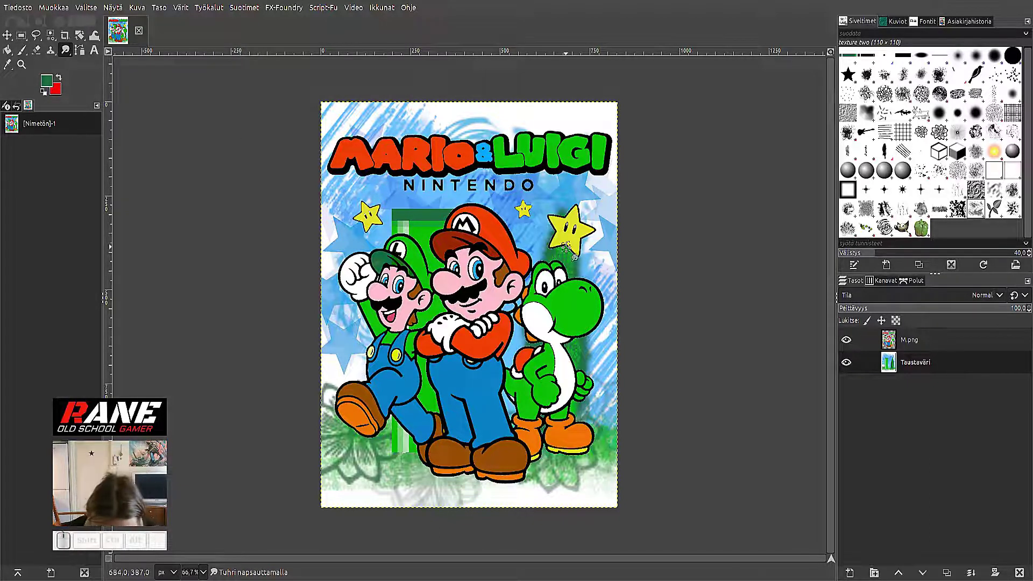
left_click_drag(565, 253, 570, 317)
mouse_move(571, 361)
left_mouse_down()
mouse_move(580, 401)
mouse_move(559, 368)
mouse_move(574, 249)
mouse_move(560, 299)
left_mouse_up()
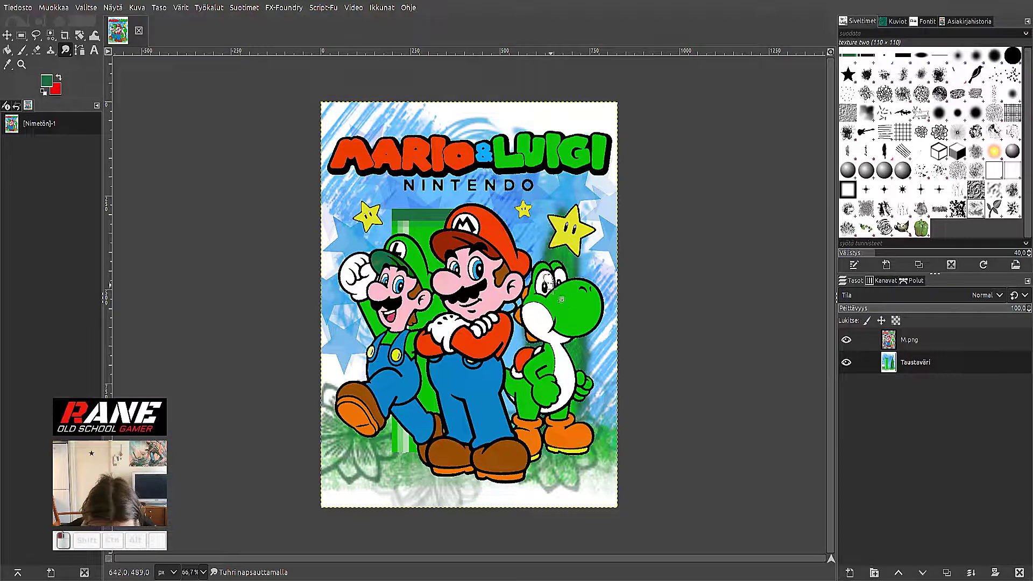
mouse_move(563, 262)
left_mouse_down()
mouse_move(573, 291)
mouse_move(568, 335)
left_mouse_up()
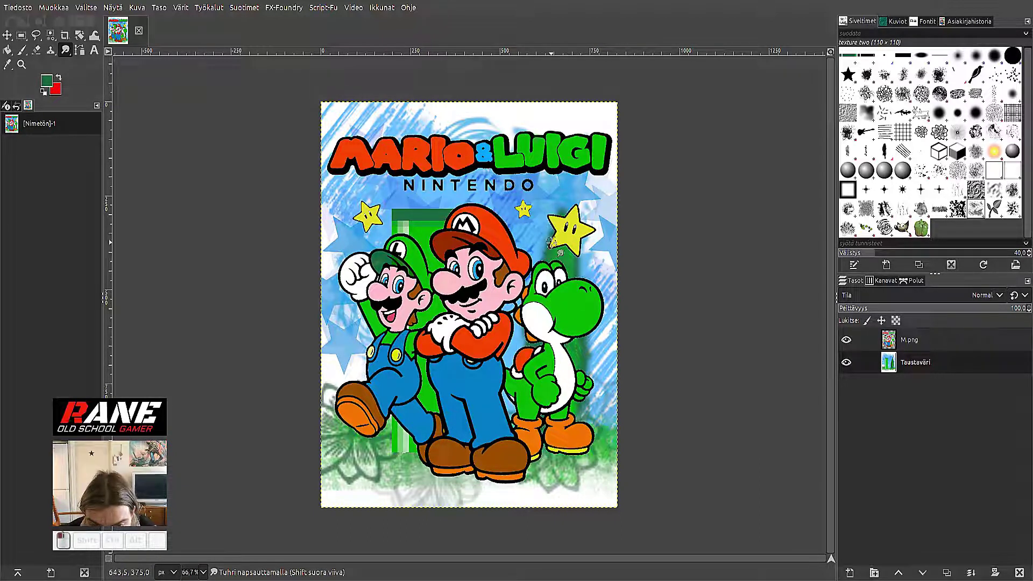
mouse_move(587, 361)
left_mouse_down()
mouse_move(576, 416)
mouse_move(591, 422)
left_mouse_up()
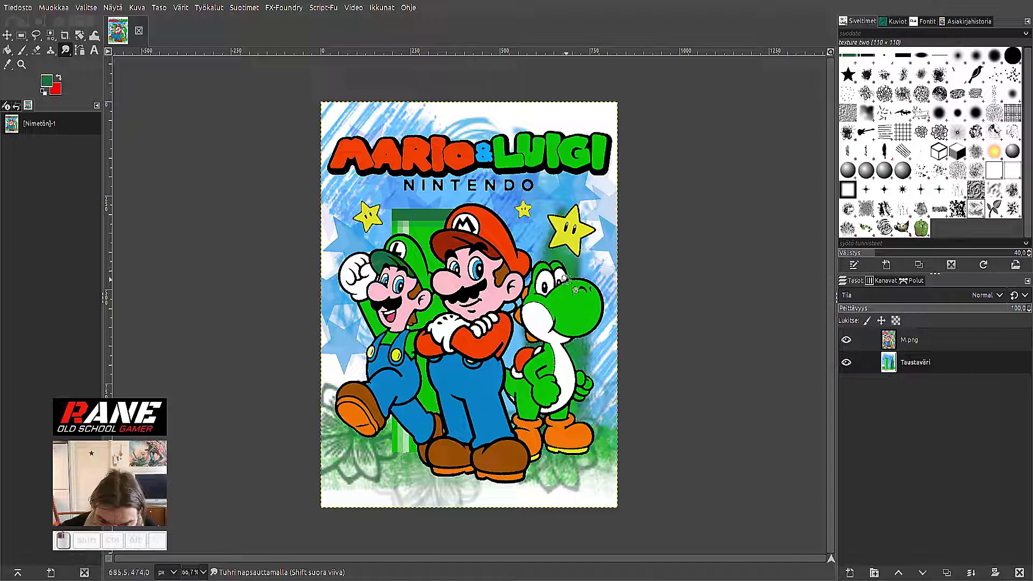
left_click_drag(583, 269, 575, 342)
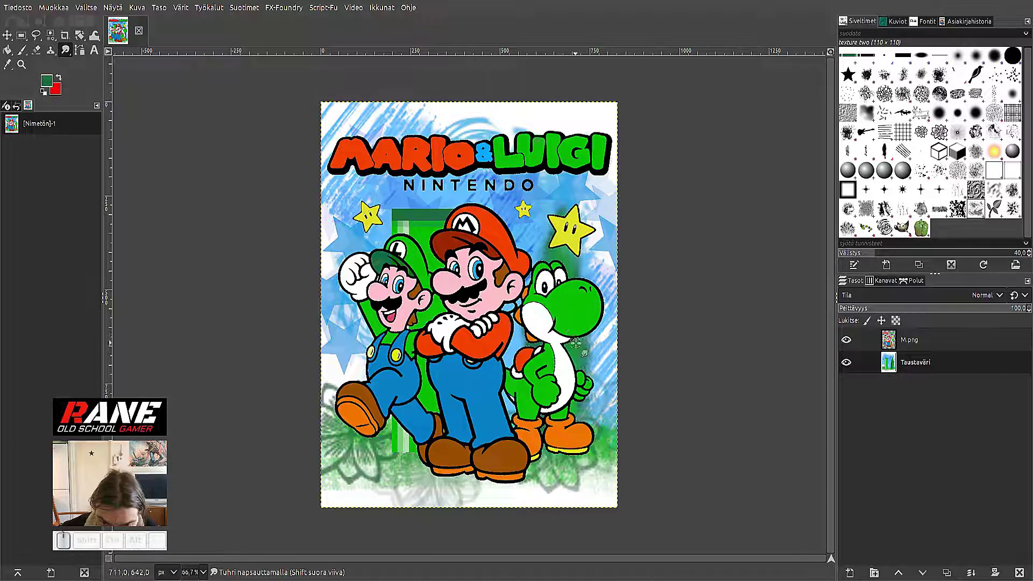